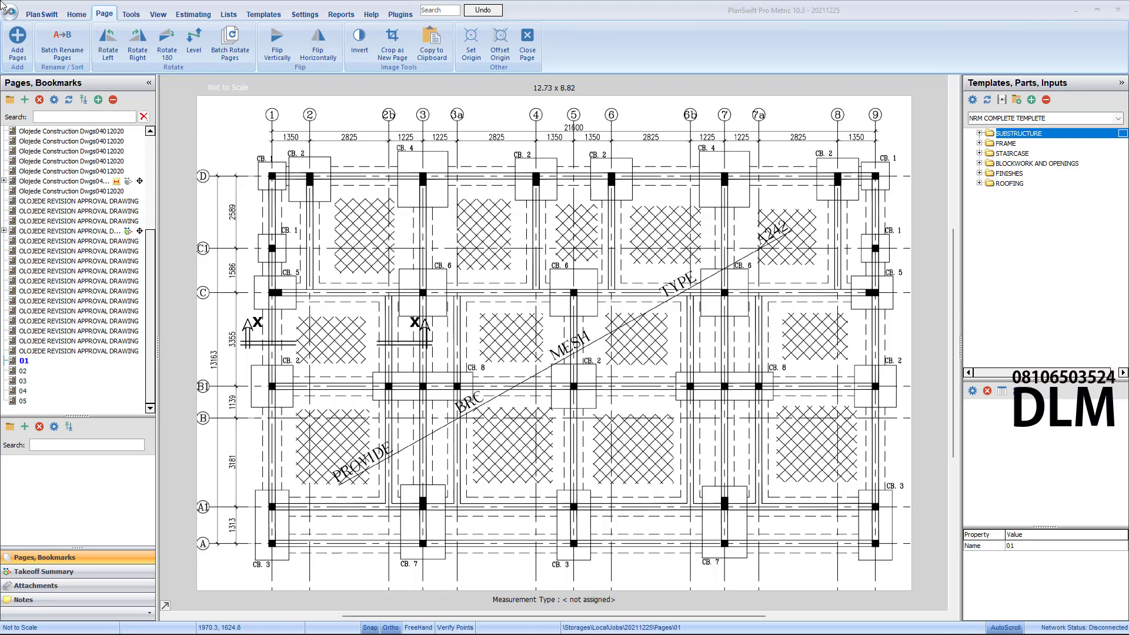
Show the Home takeoff tools and browse the Area and Linear takeoff options
click(70, 14)
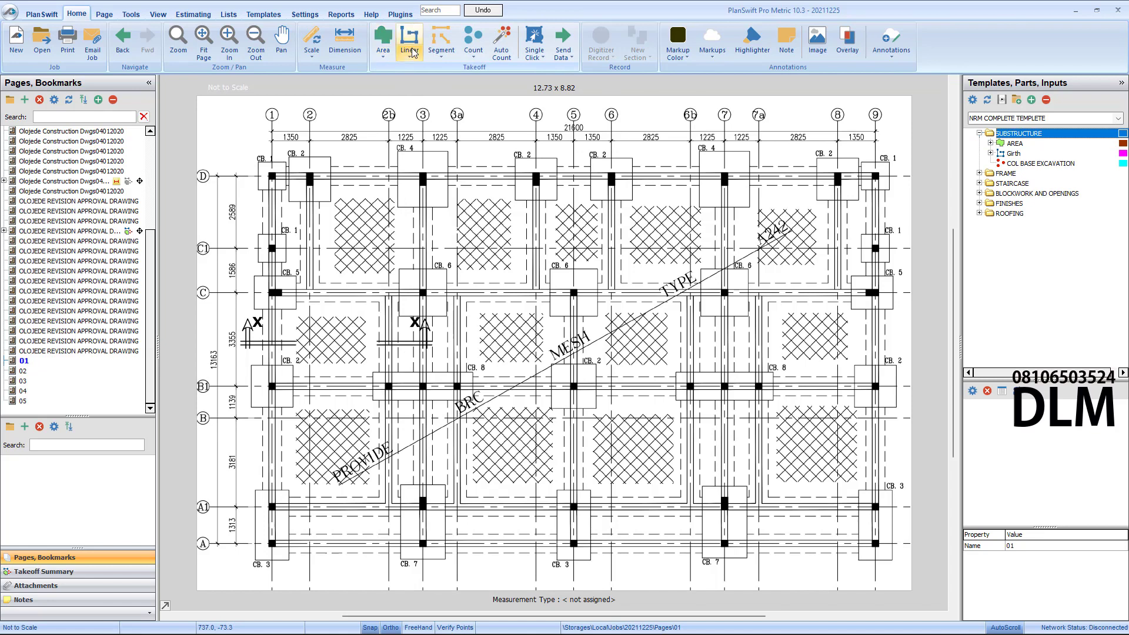
click(383, 57)
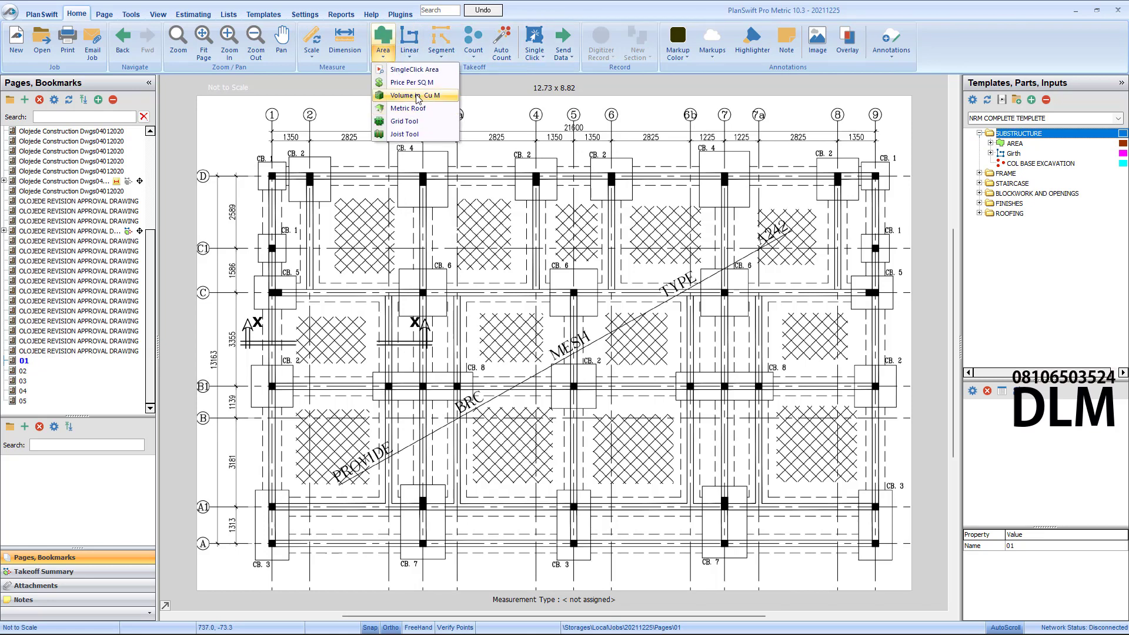
click(410, 54)
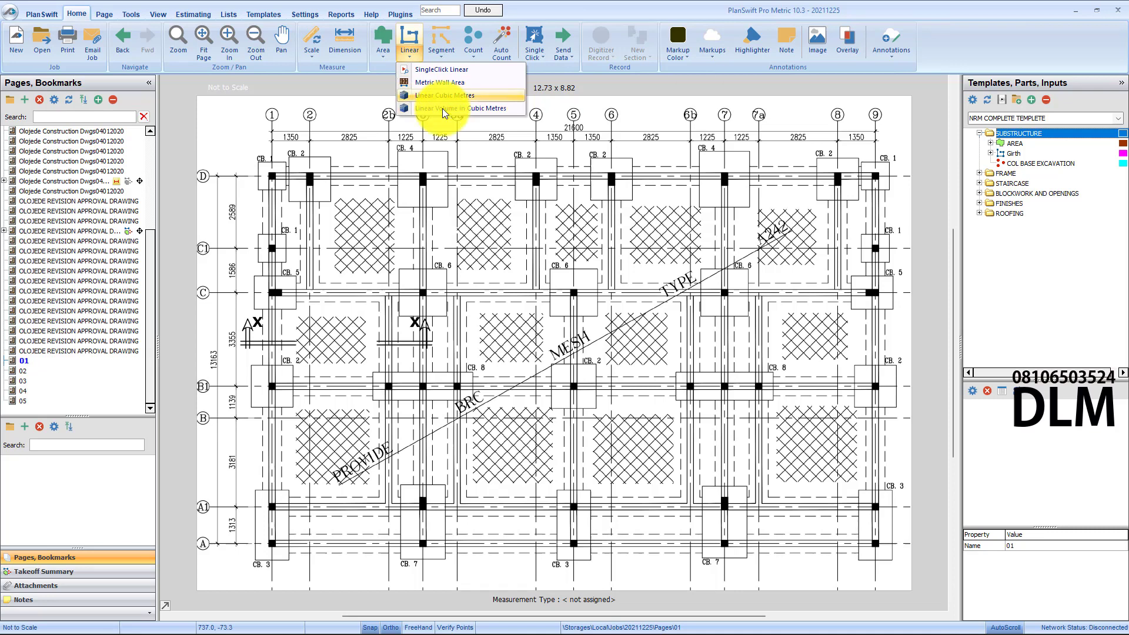
Start a Linear Volume takeoff, agree to scale the page, then dismiss the empty scale entry
click(491, 111)
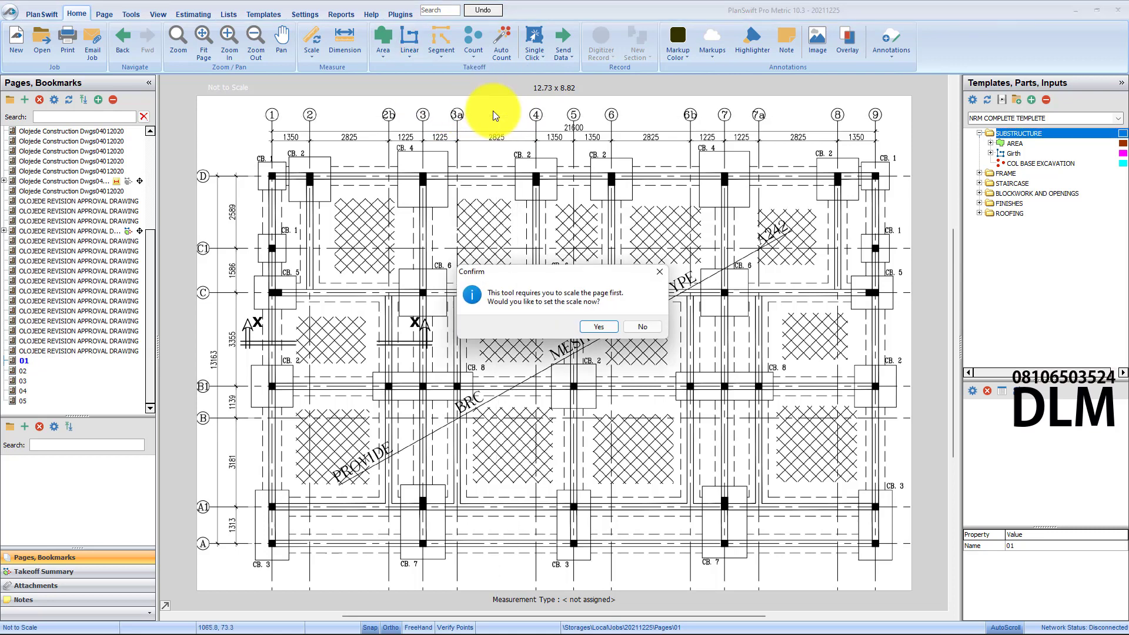
click(599, 326)
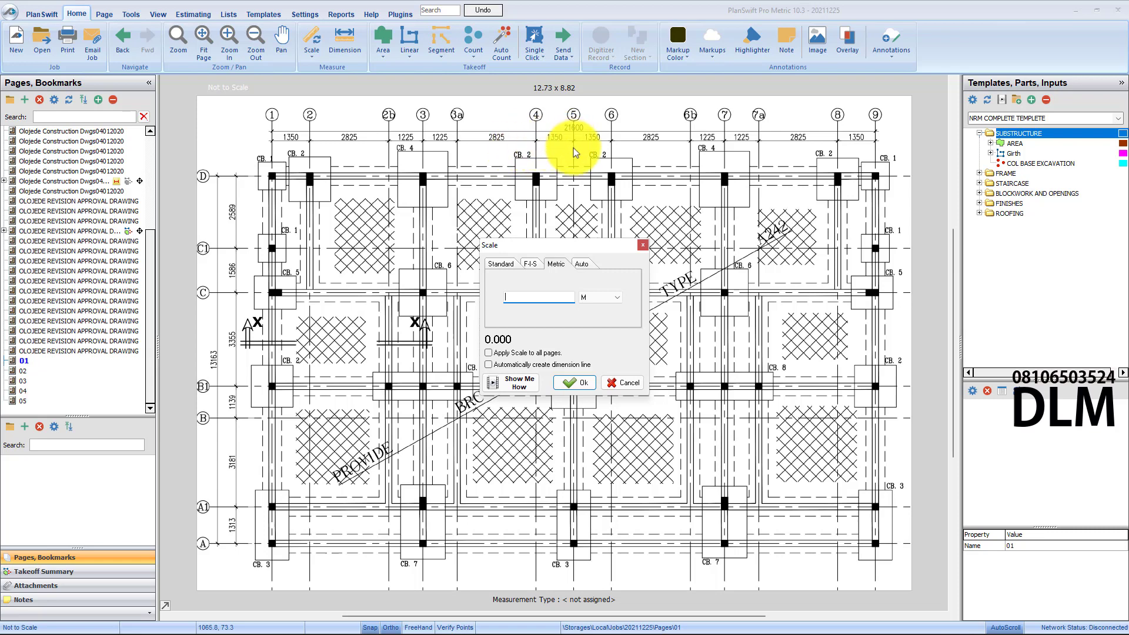
click(641, 248)
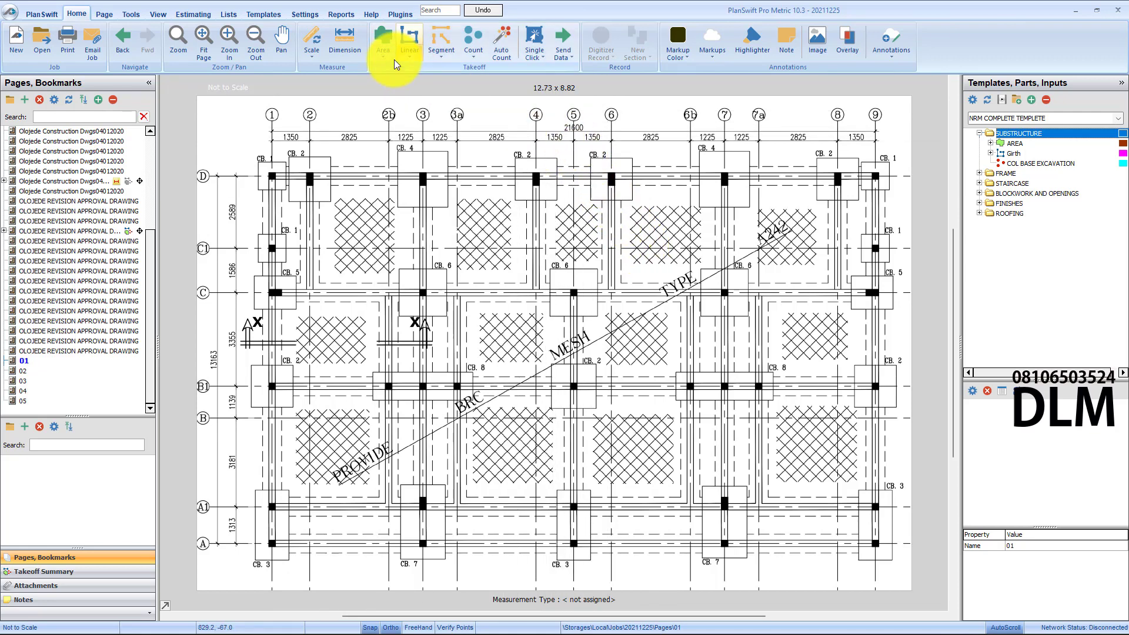
Scale page 01 to 21.6 m between grid line 1 and grid line 9
click(312, 33)
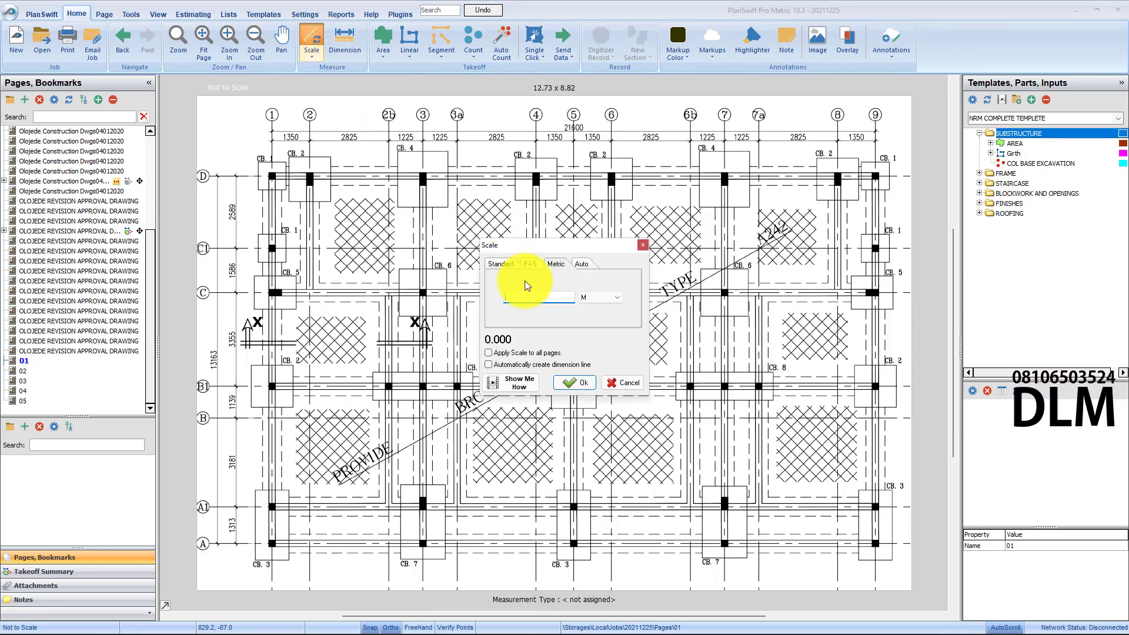
text(21.6)
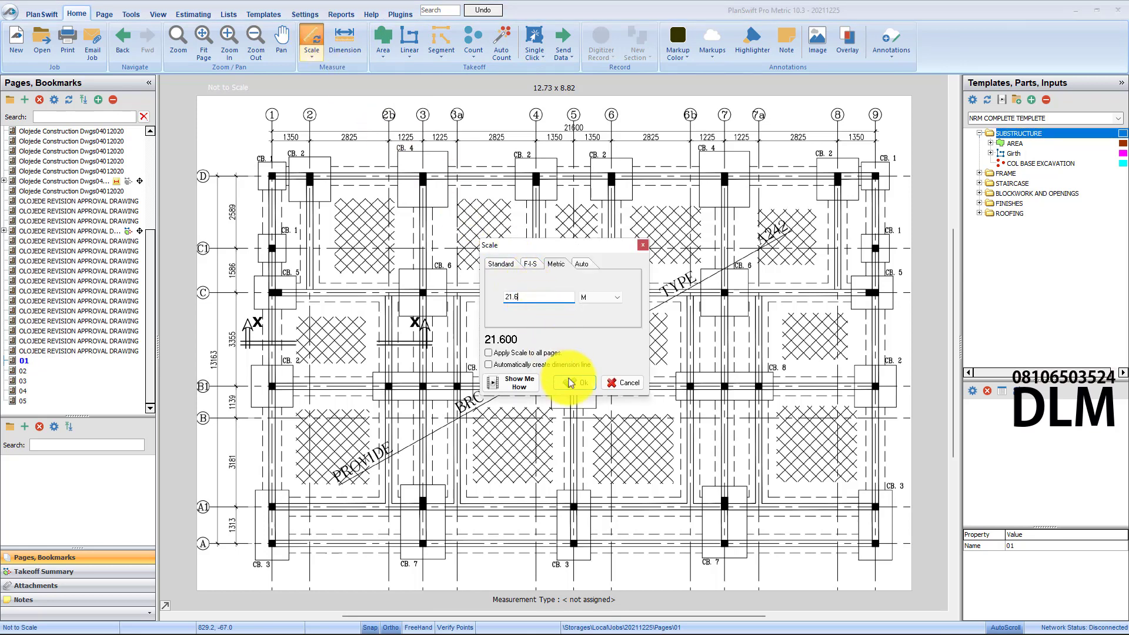
click(570, 381)
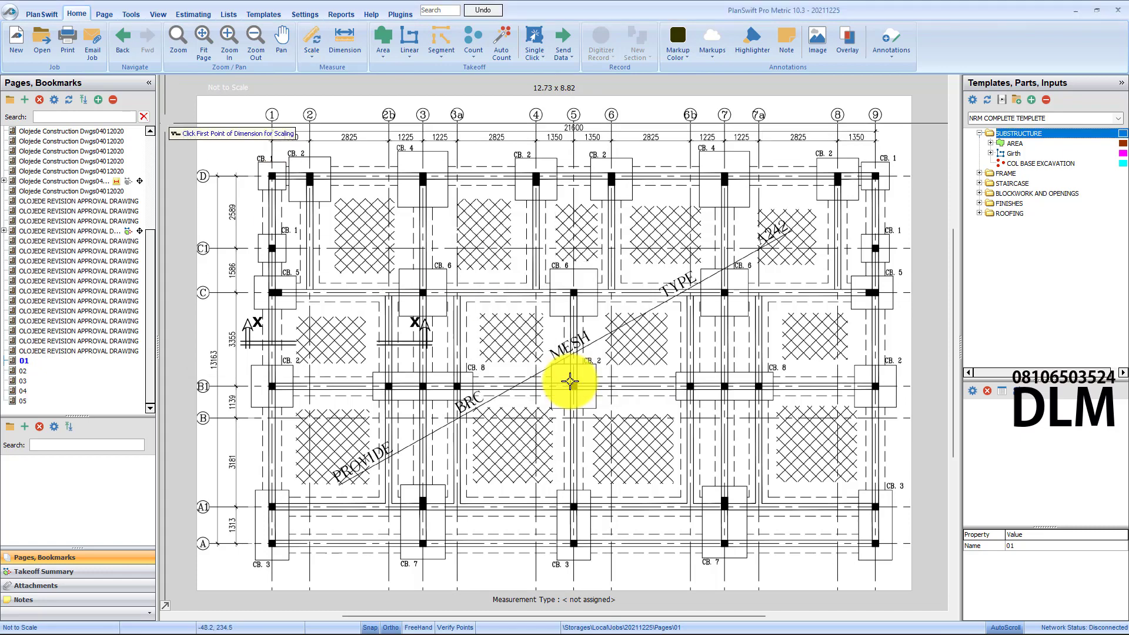
scroll(575, 378, up, 5)
click(718, 272)
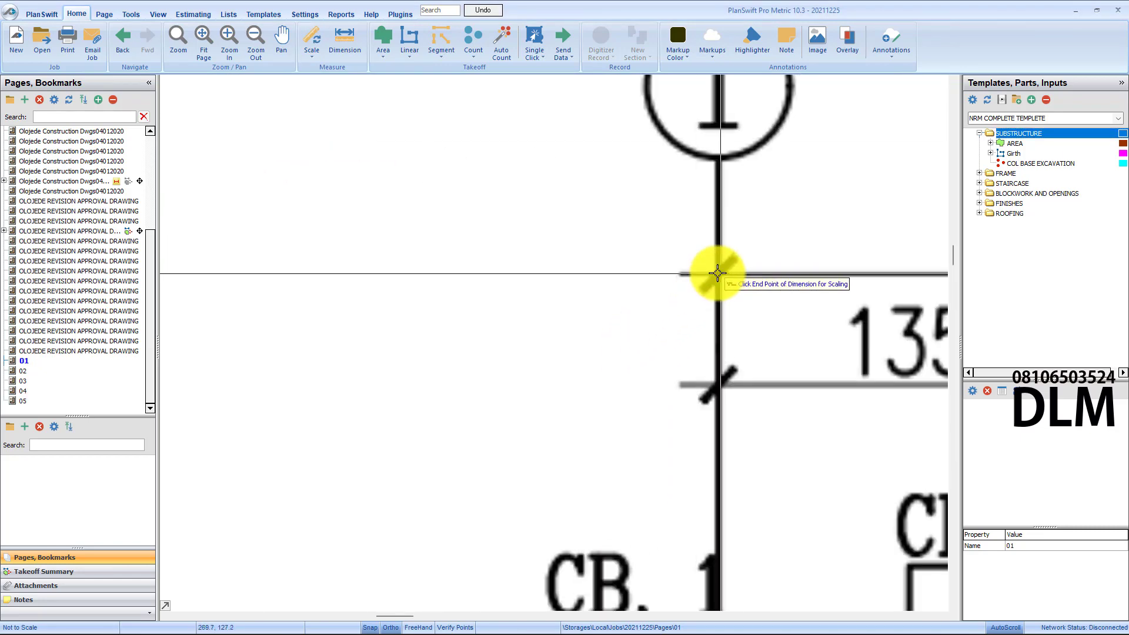
scroll(718, 271, down, 5)
key(m)
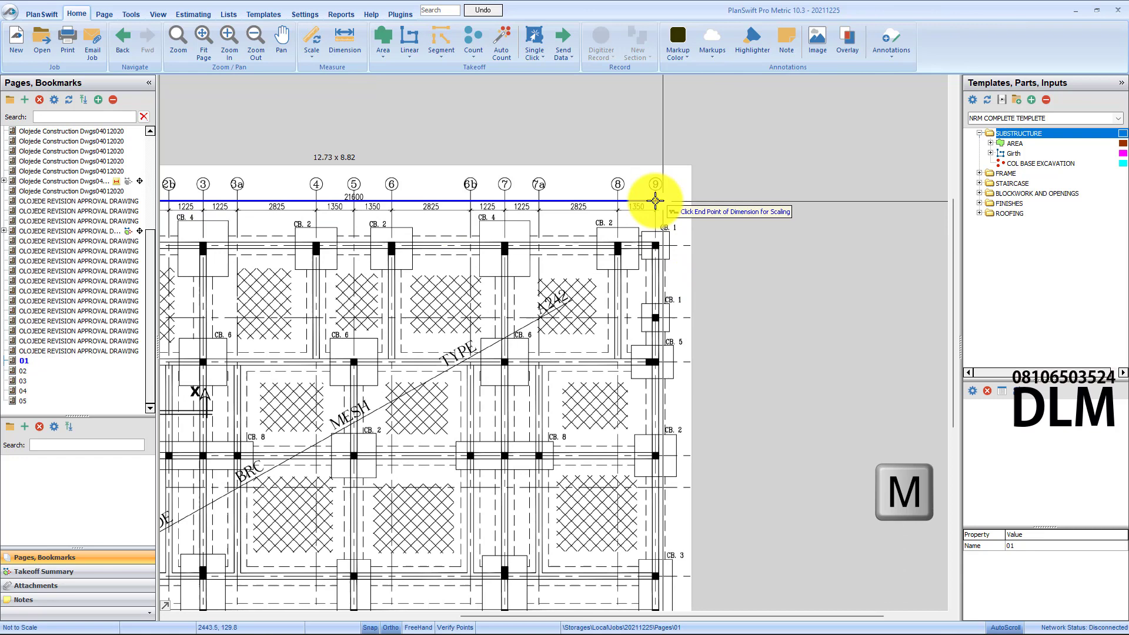
key(m)
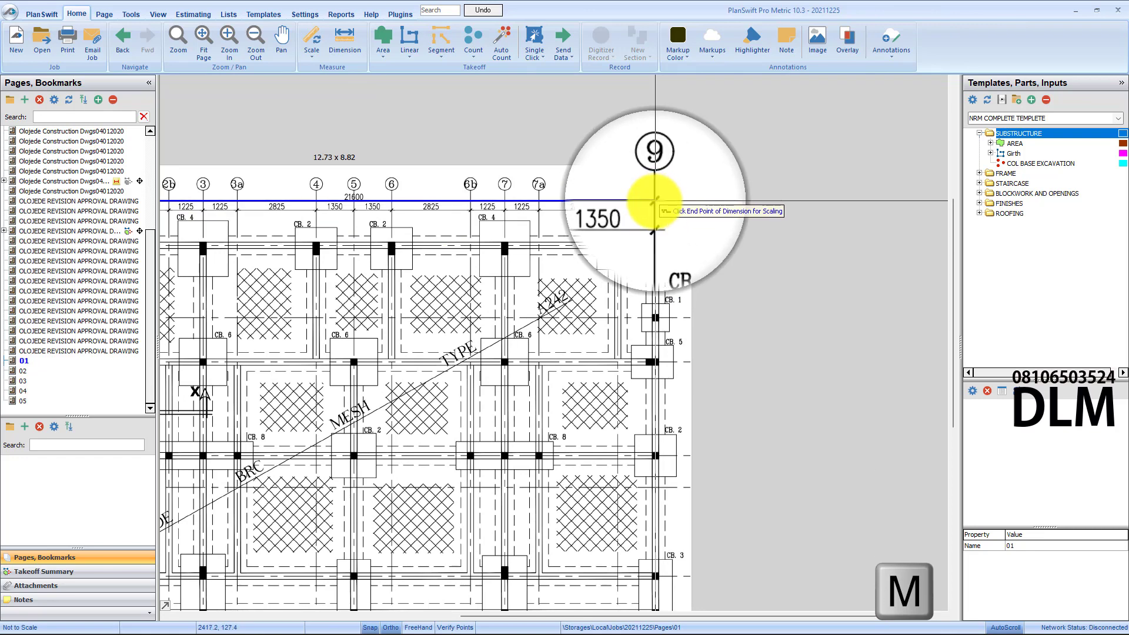
click(655, 201)
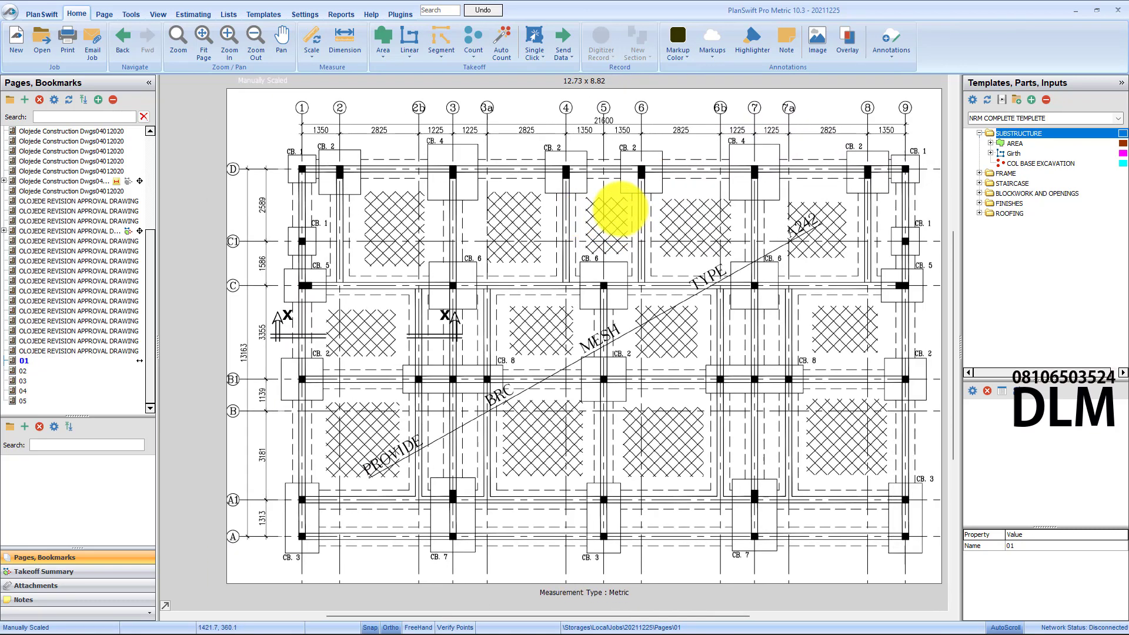
Set a 13.163 m scale along the vertical dimension from grid line A to grid line D
click(312, 36)
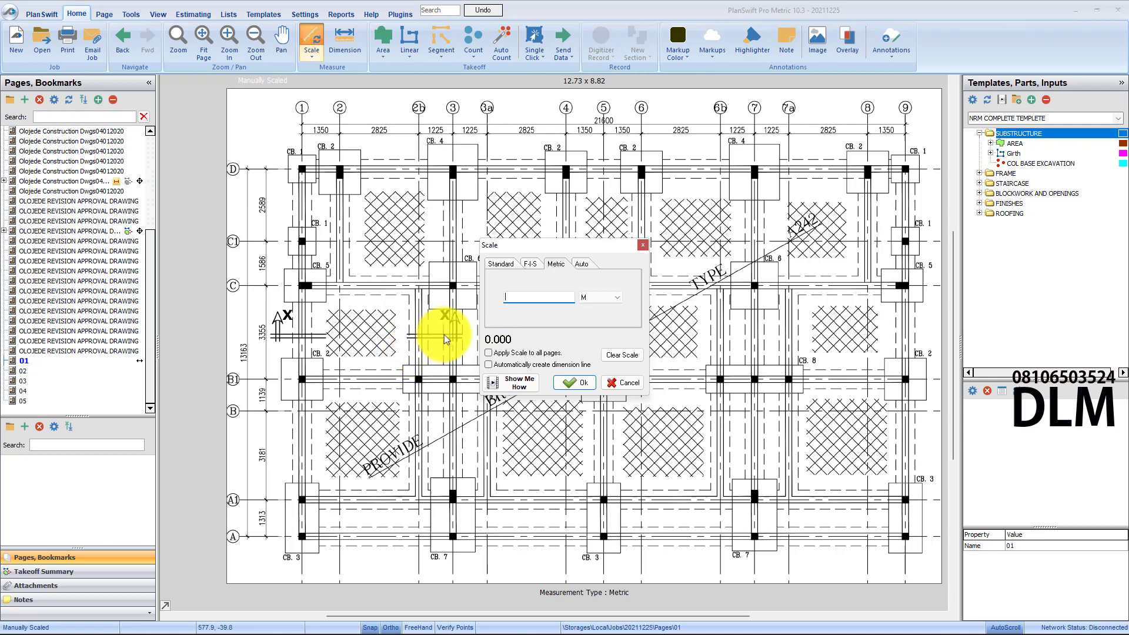
text(133)
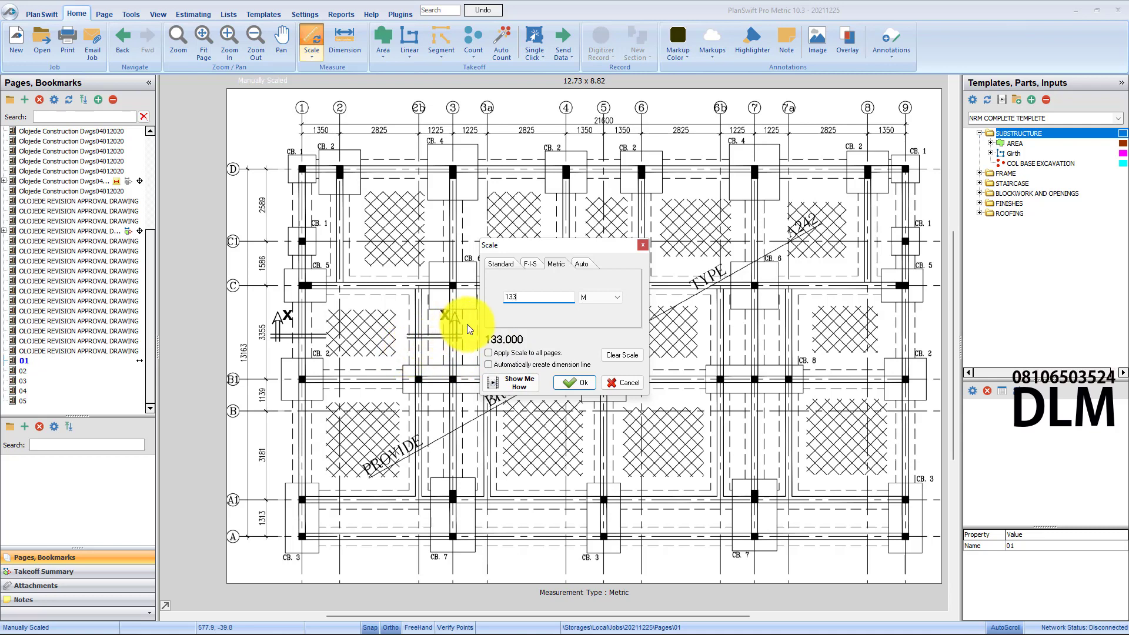
key(BackSpace)
text(.163)
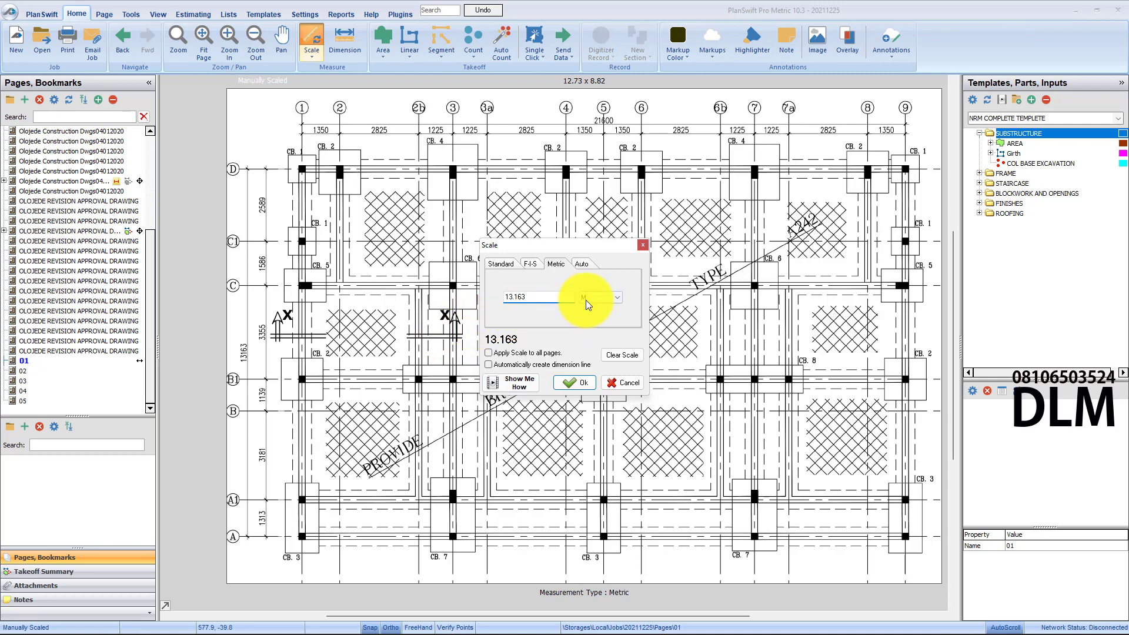
key(Tab)
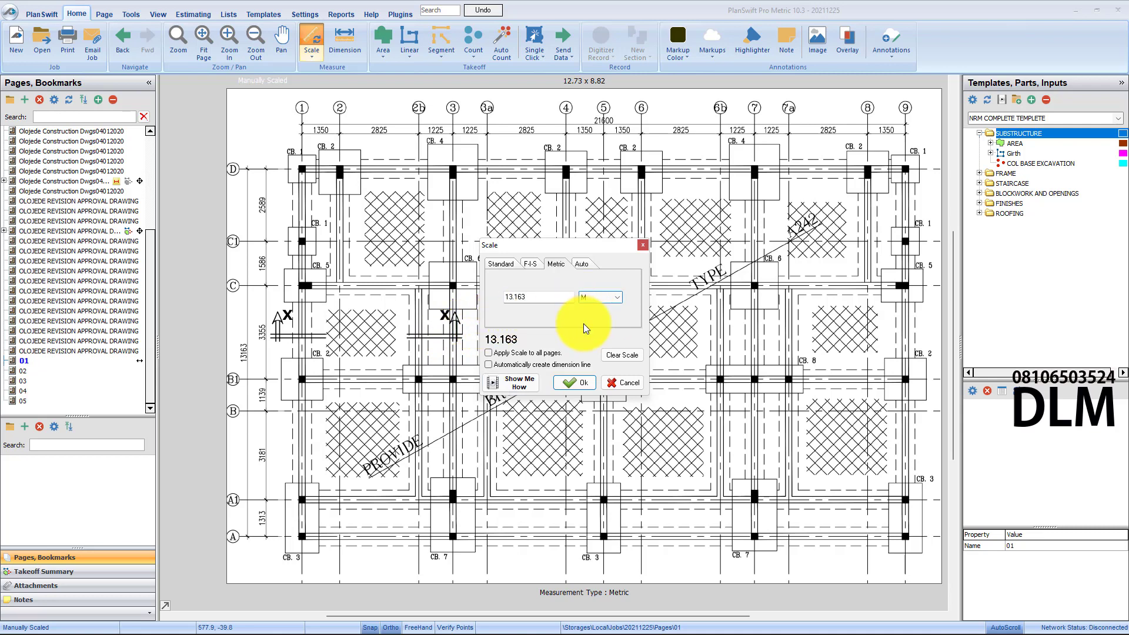
click(576, 382)
scroll(240, 551, up, 4)
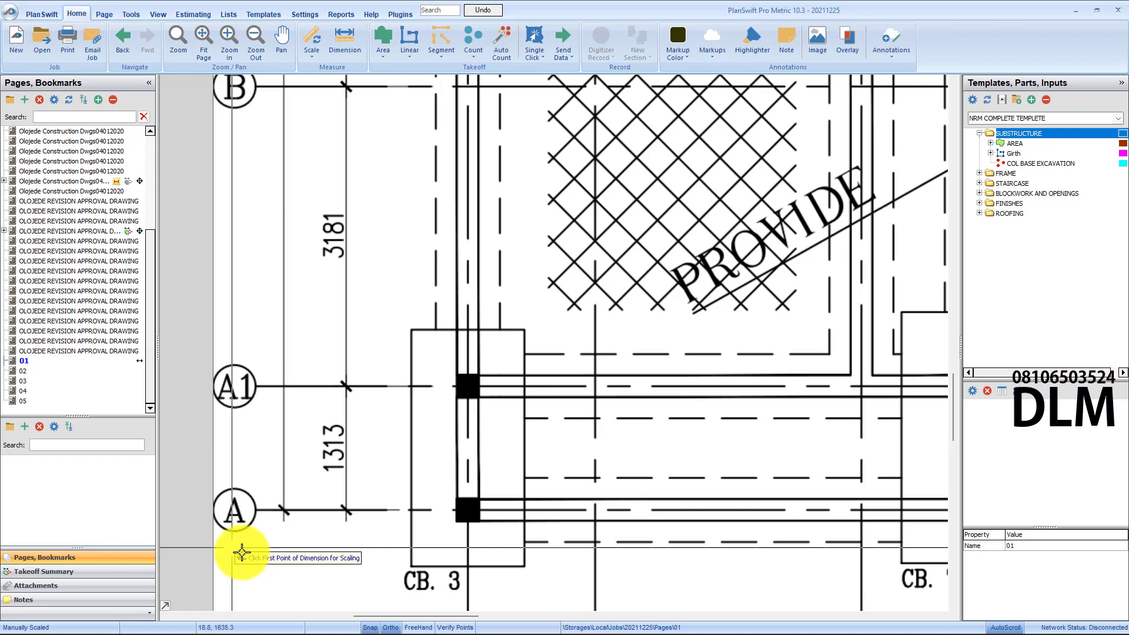
scroll(284, 504, up, 1)
scroll(290, 505, down, 1)
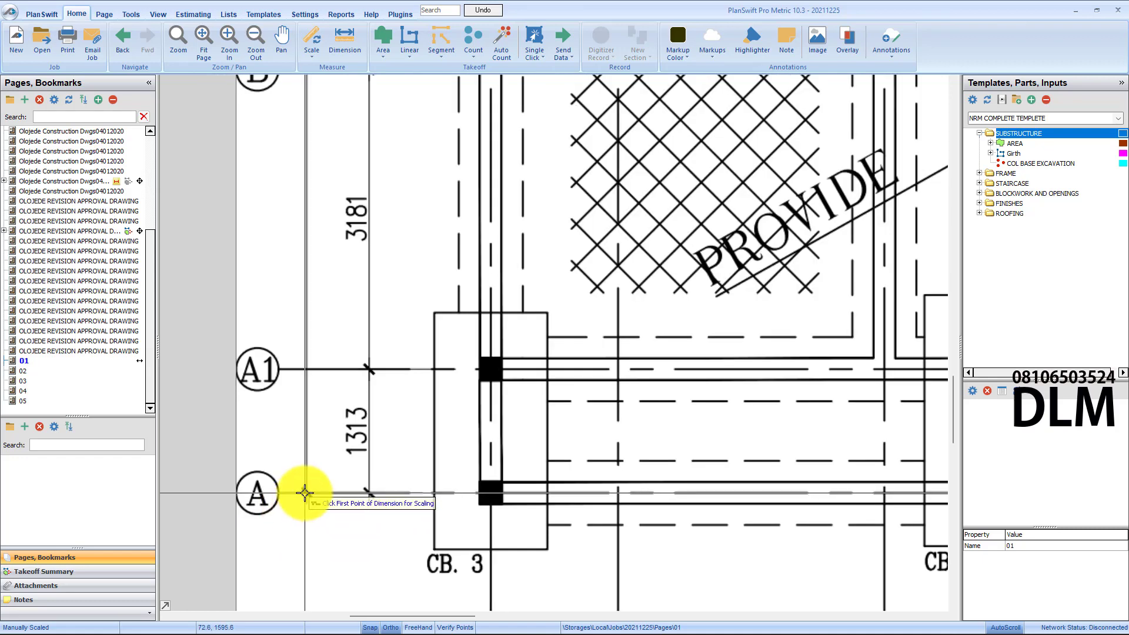
click(304, 493)
scroll(304, 492, down, 4)
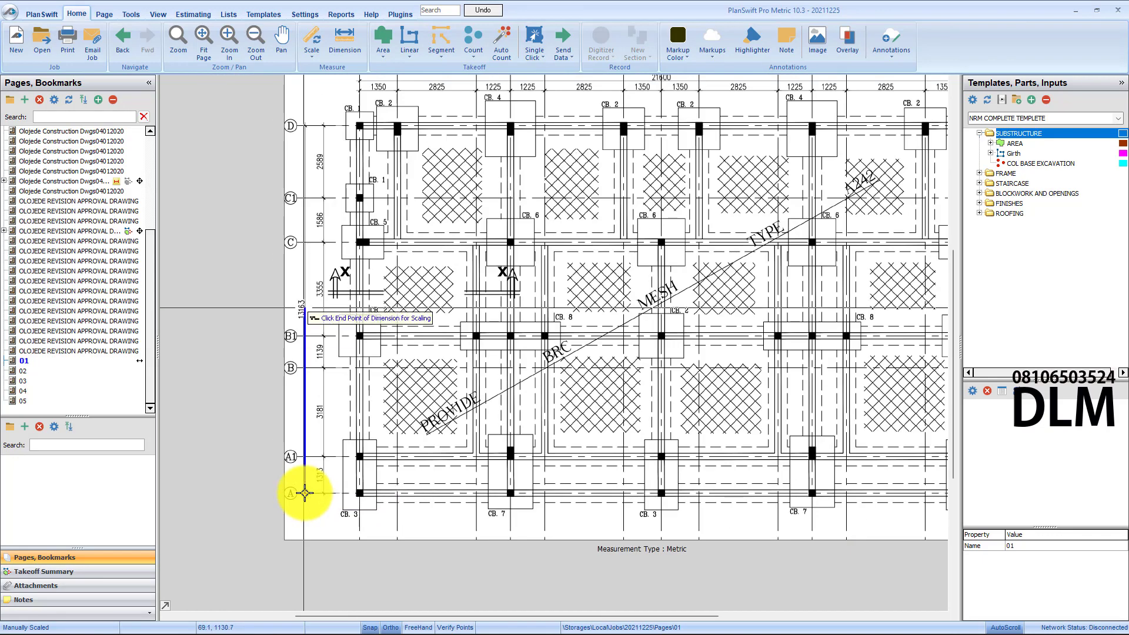
click(302, 125)
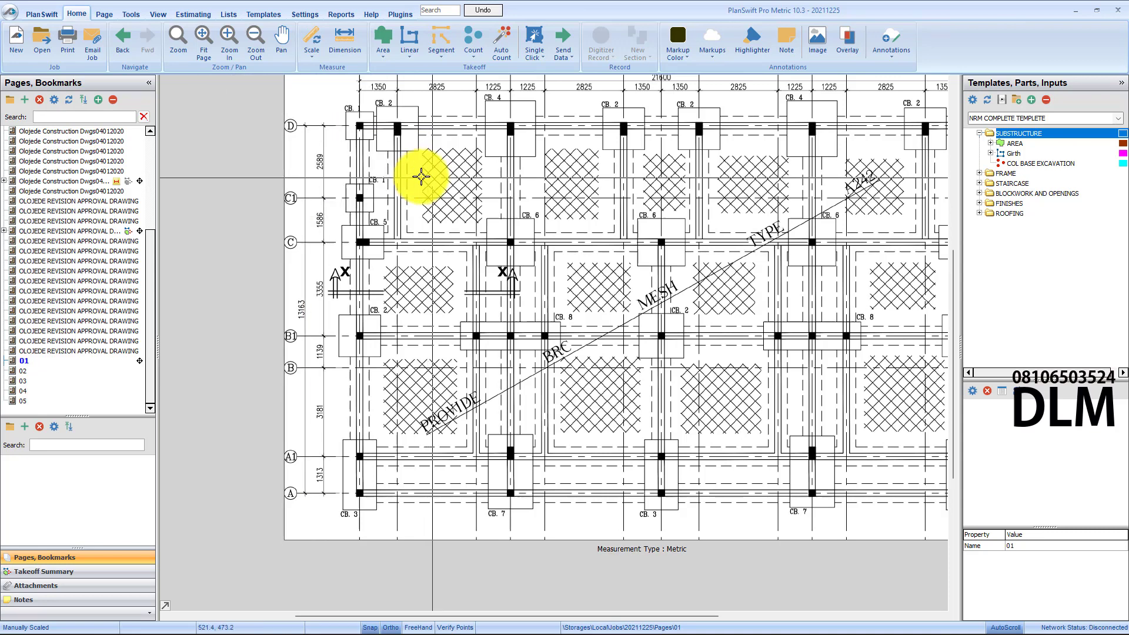
scroll(421, 176, down, 3)
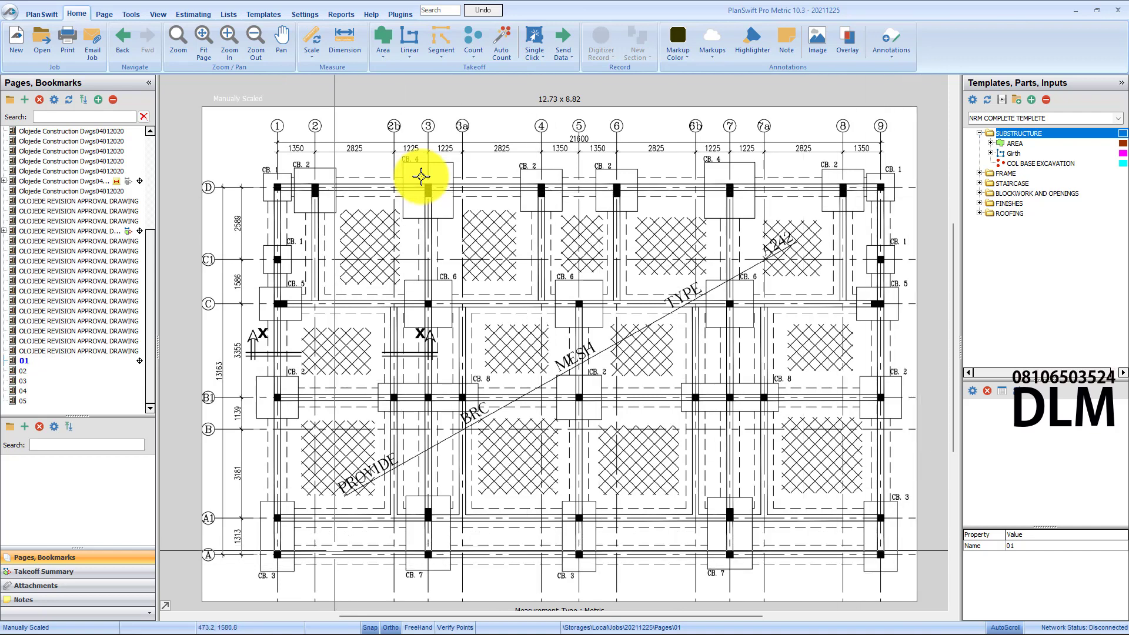
Move through page 02 to the Section X–X detail on page 03
click(63, 371)
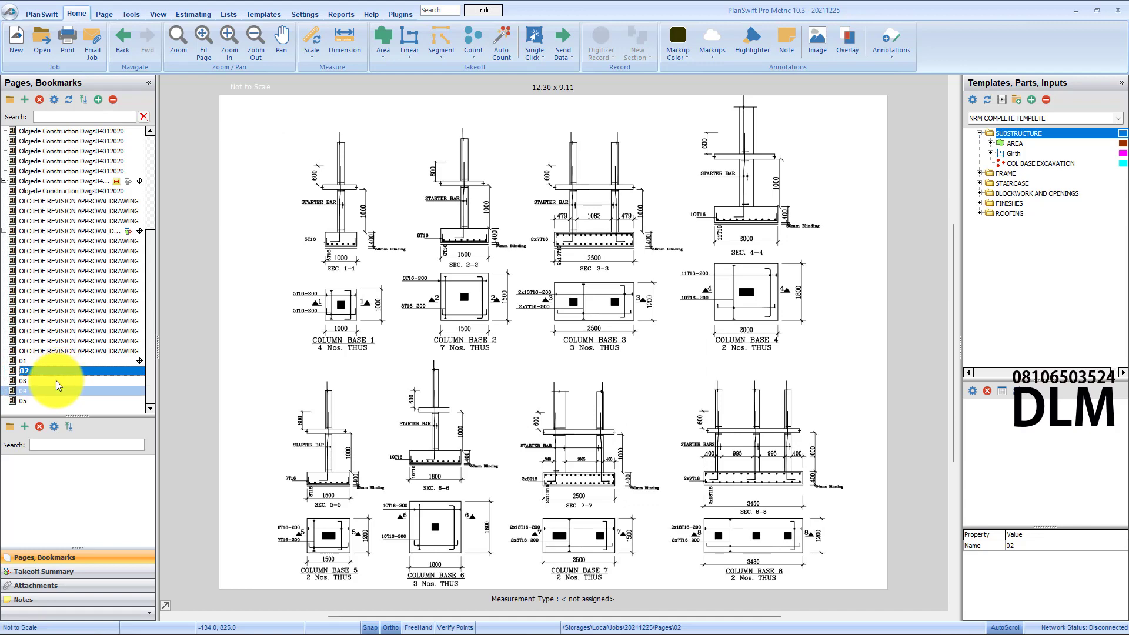
click(56, 380)
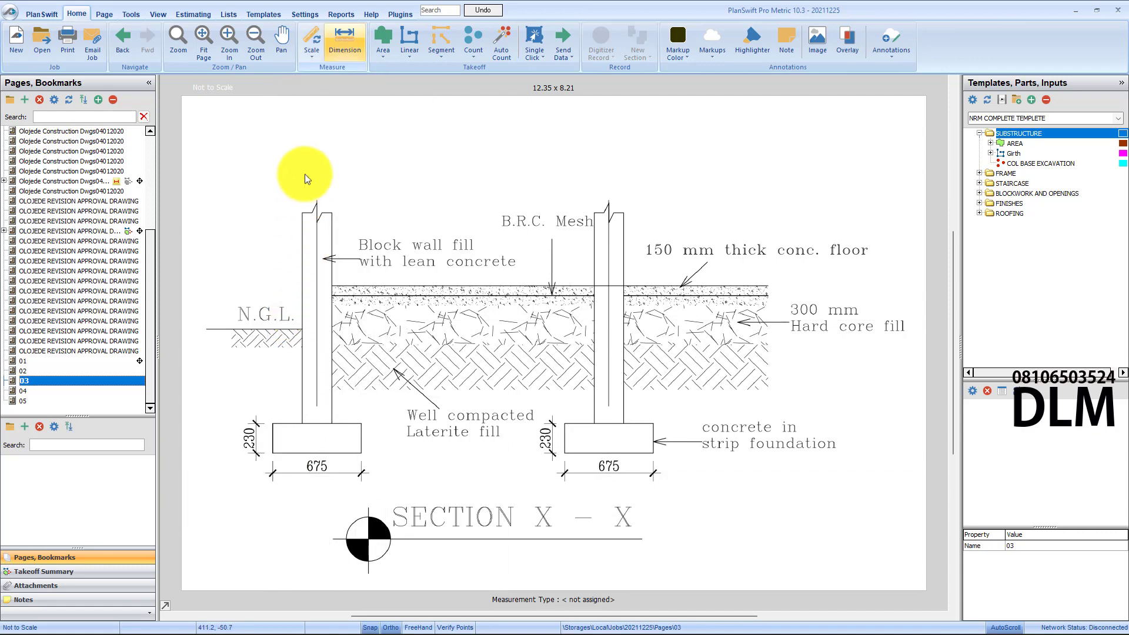
Scale the section to 0.675 m across the 675 footing width dimension
click(314, 36)
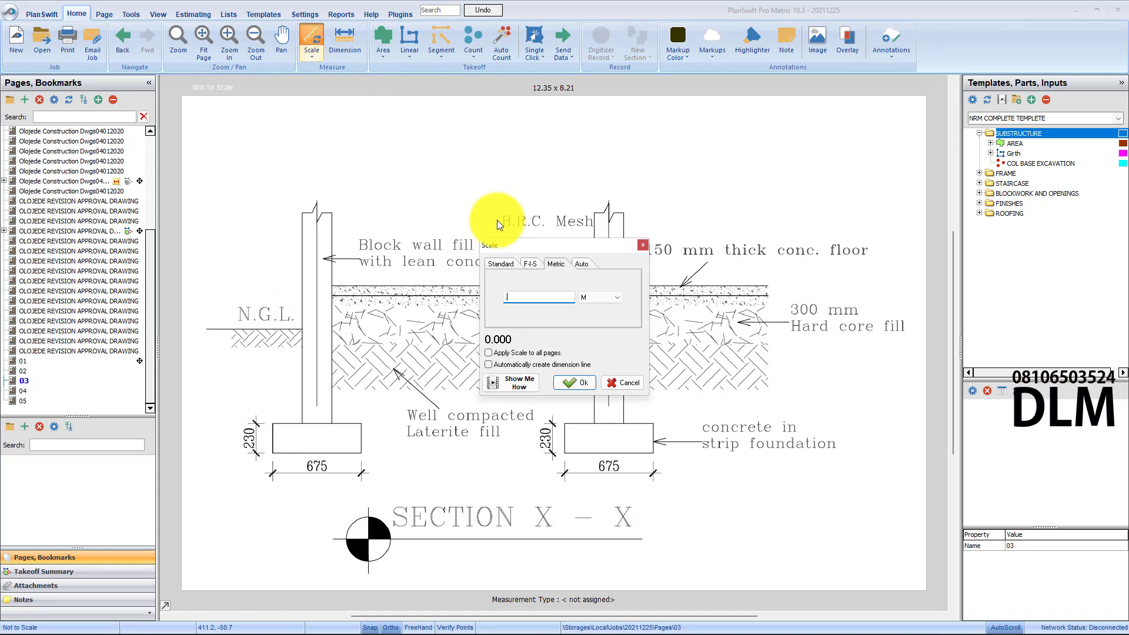
text(675)
click(575, 381)
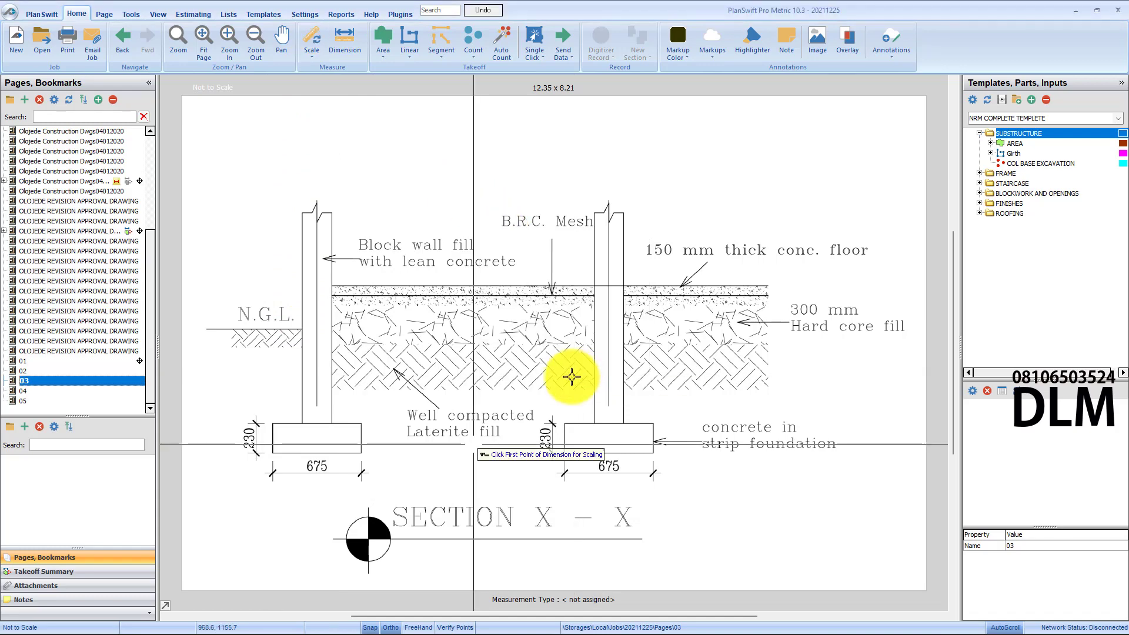
scroll(364, 441, up, 3)
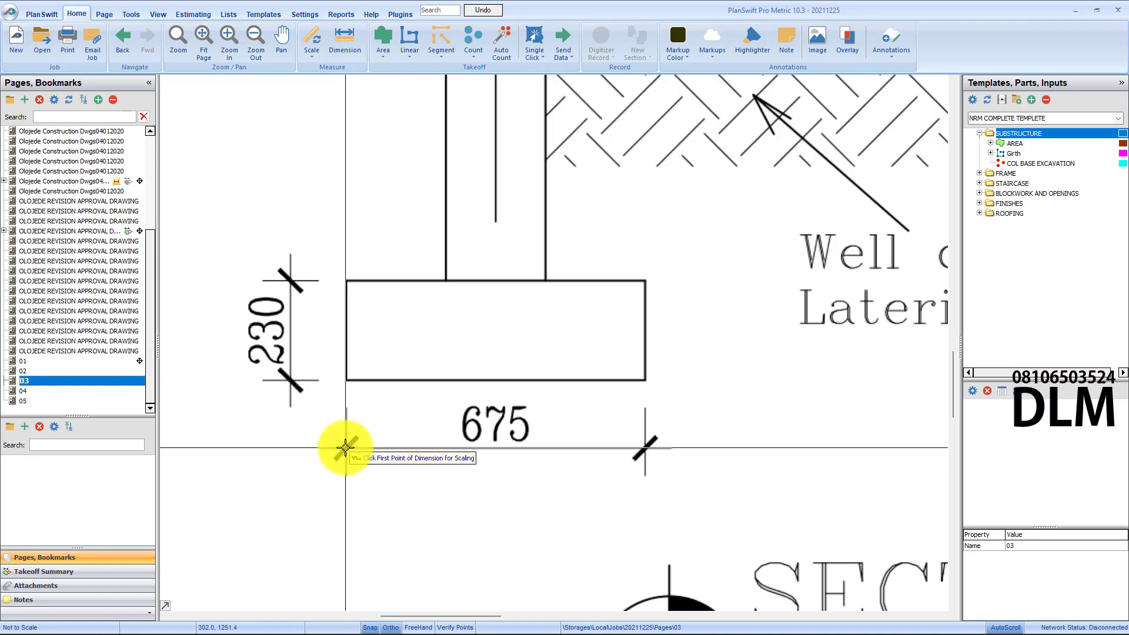
click(345, 448)
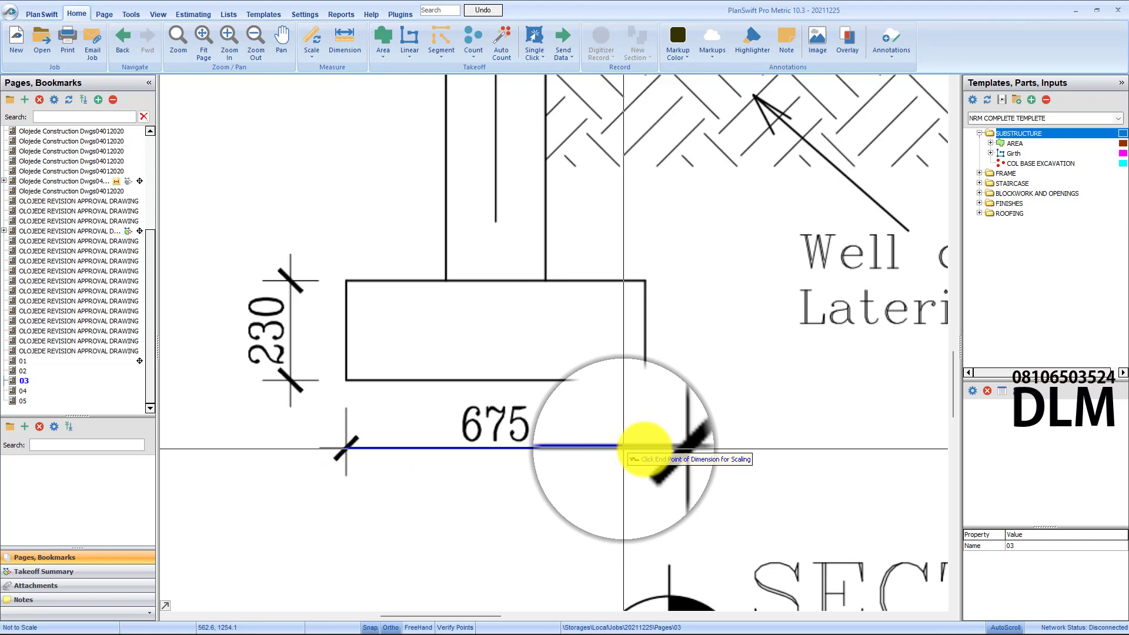
click(645, 449)
scroll(595, 442, down, 5)
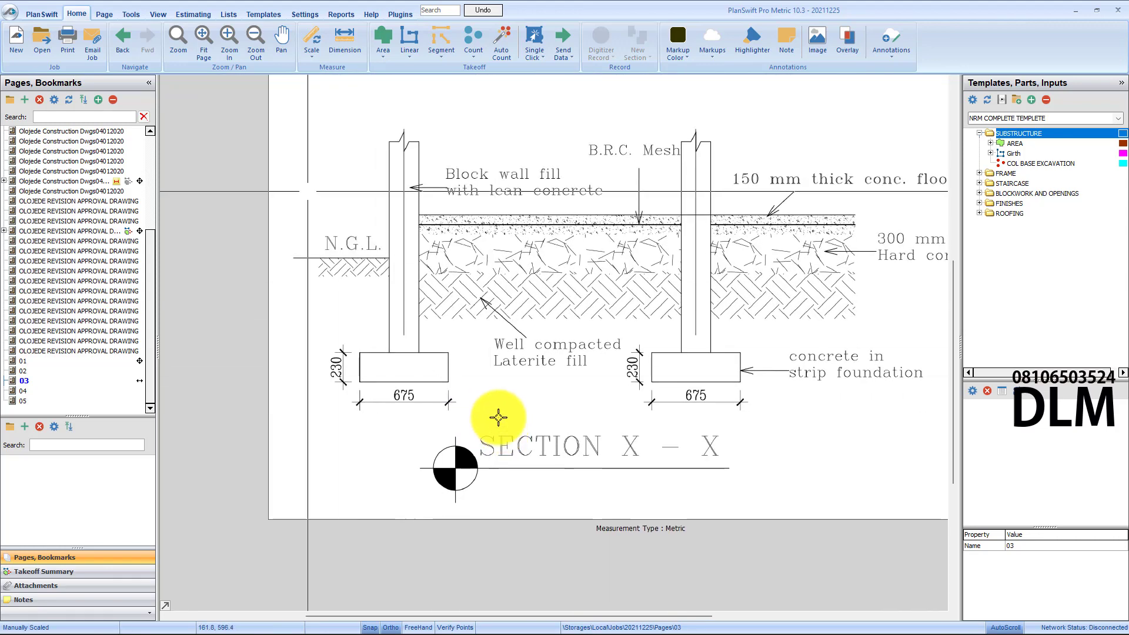
Recalibrate the section to 0.23 m using the 230 footing depth ticks
click(314, 33)
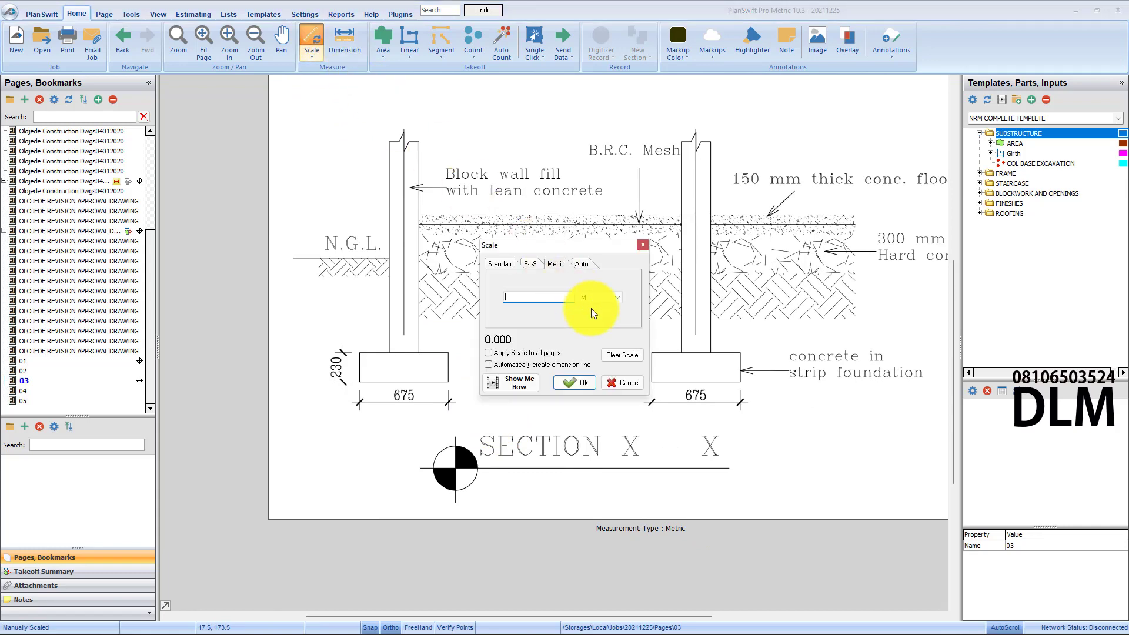
text(.23)
click(566, 382)
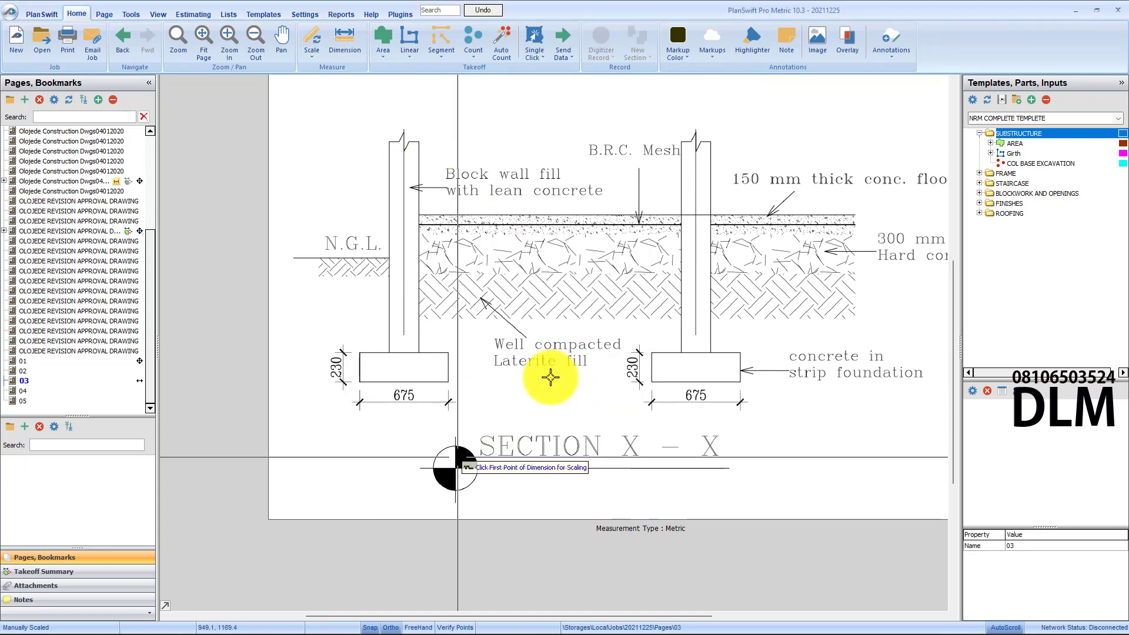
scroll(360, 383, up, 4)
scroll(359, 383, up, 2)
click(360, 383)
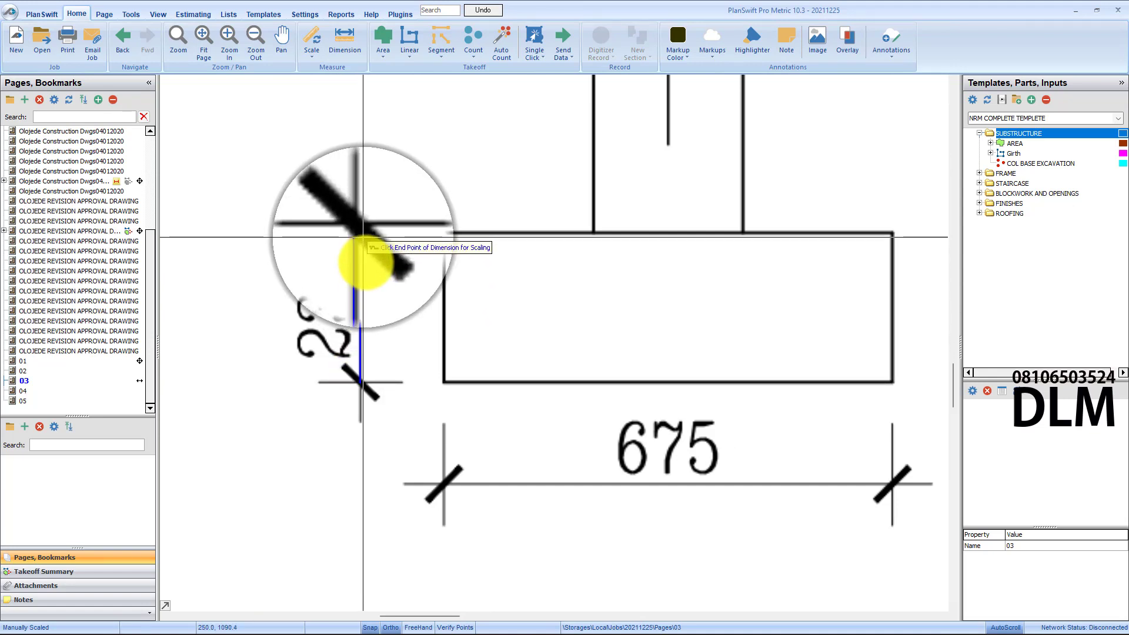
click(363, 233)
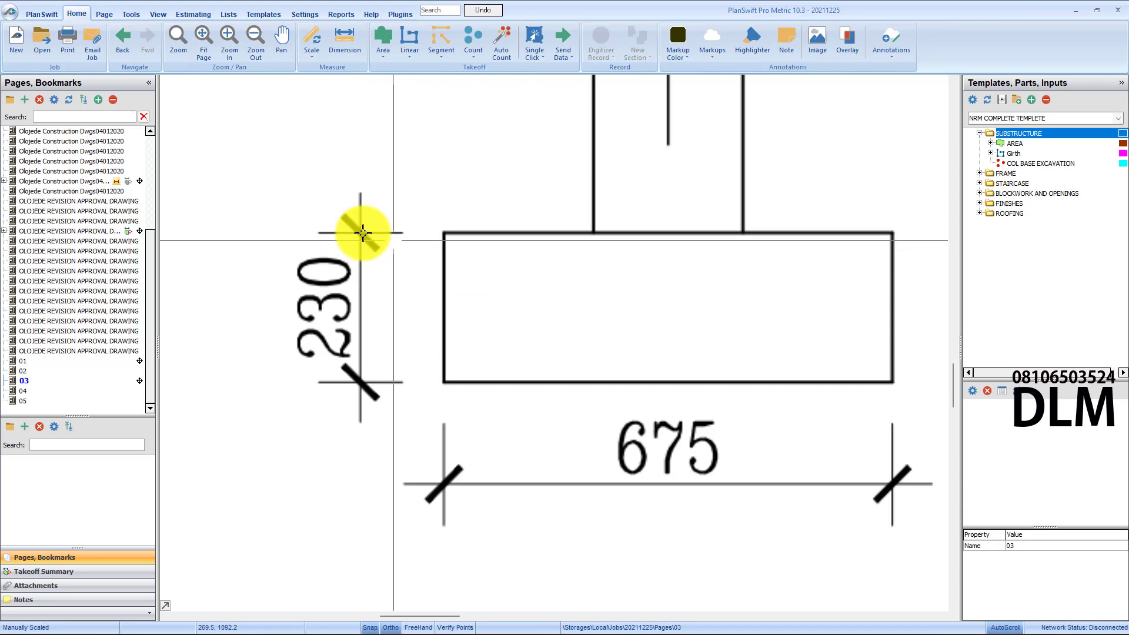
scroll(361, 231, down, 5)
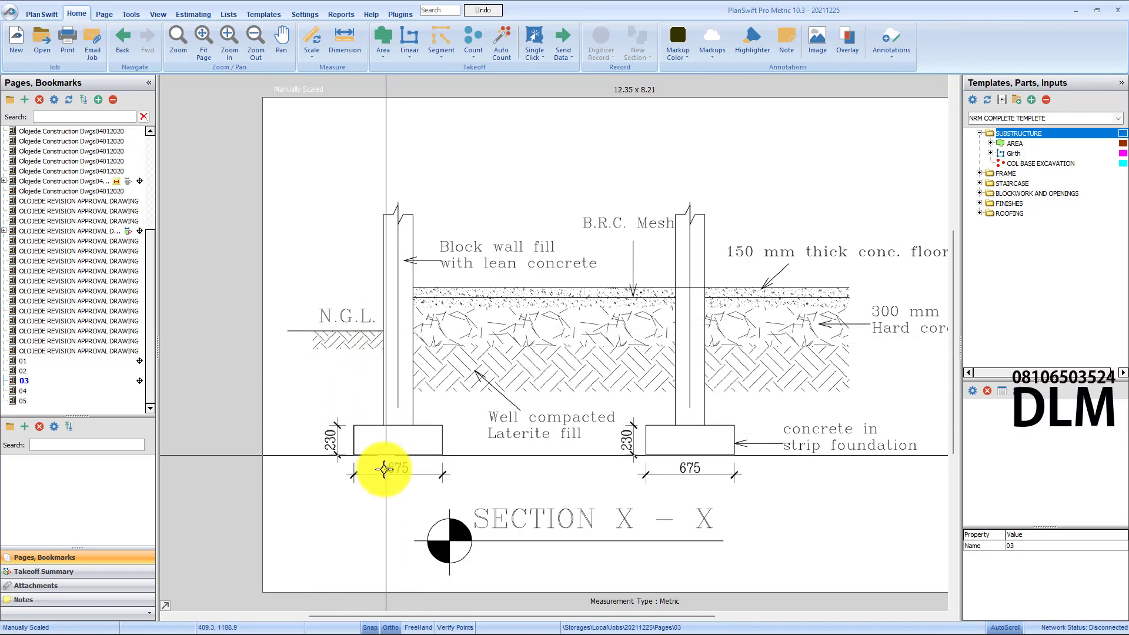
Dimension from ground level down to the footing bottom and select the new dimension
click(341, 42)
click(383, 331)
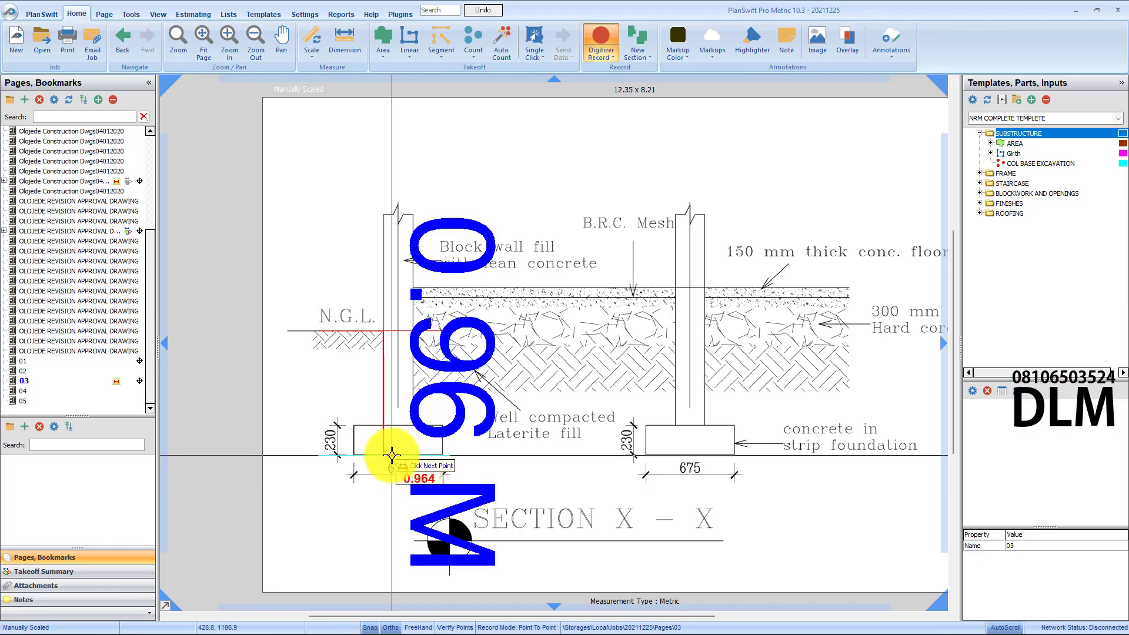
click(392, 455)
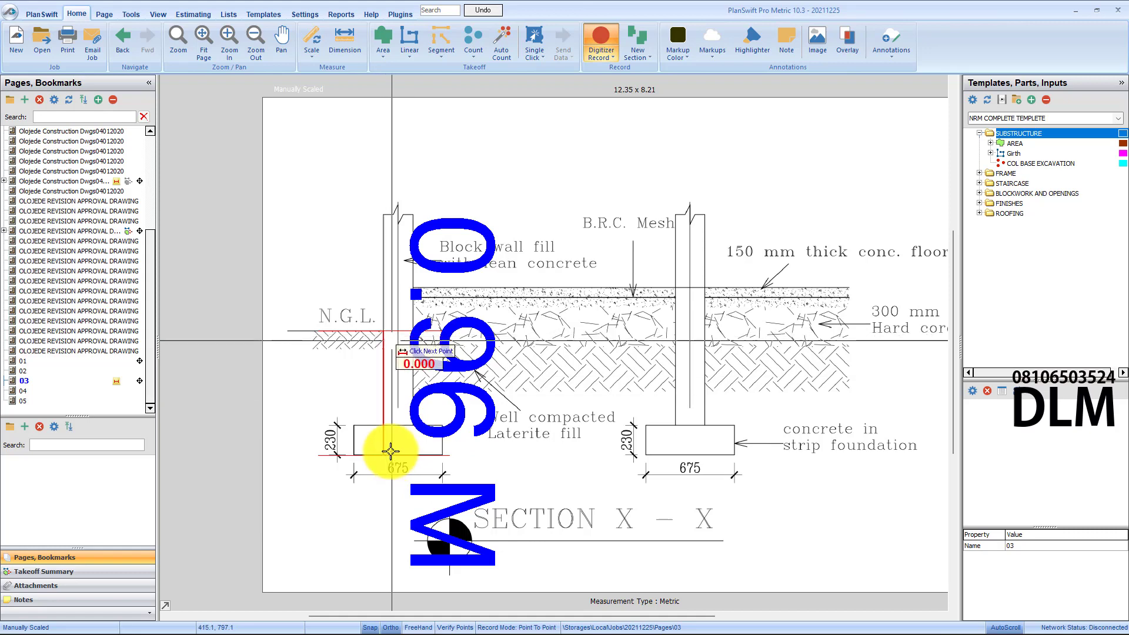
right_click(331, 256)
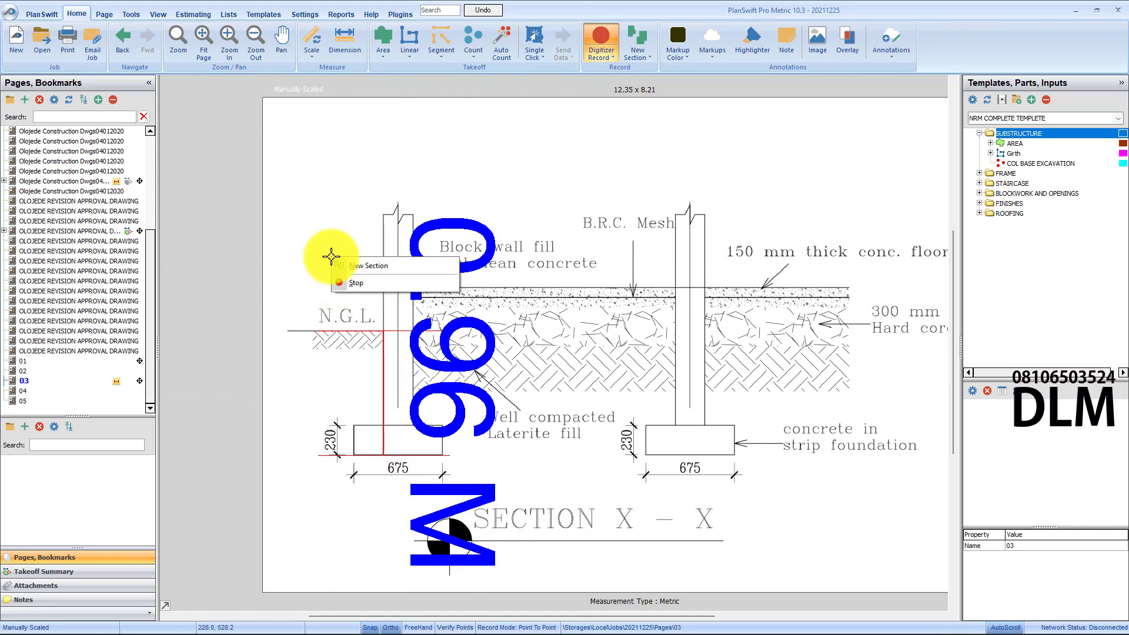
click(355, 286)
click(385, 341)
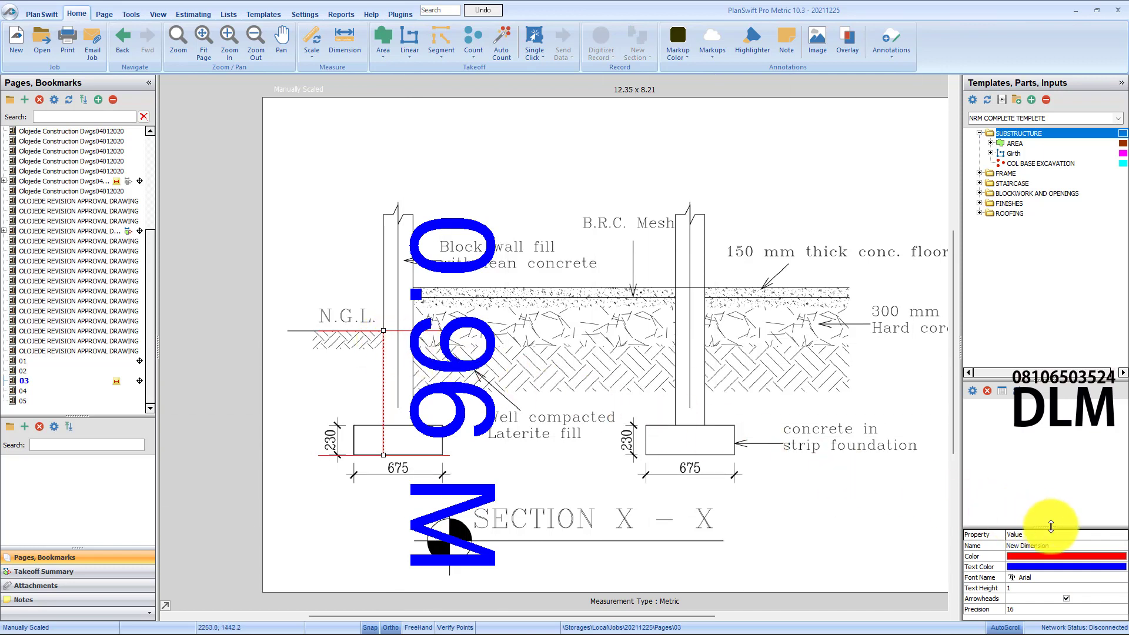
Make the dimension's line colour and text colour black
drag(1051, 525, 1051, 428)
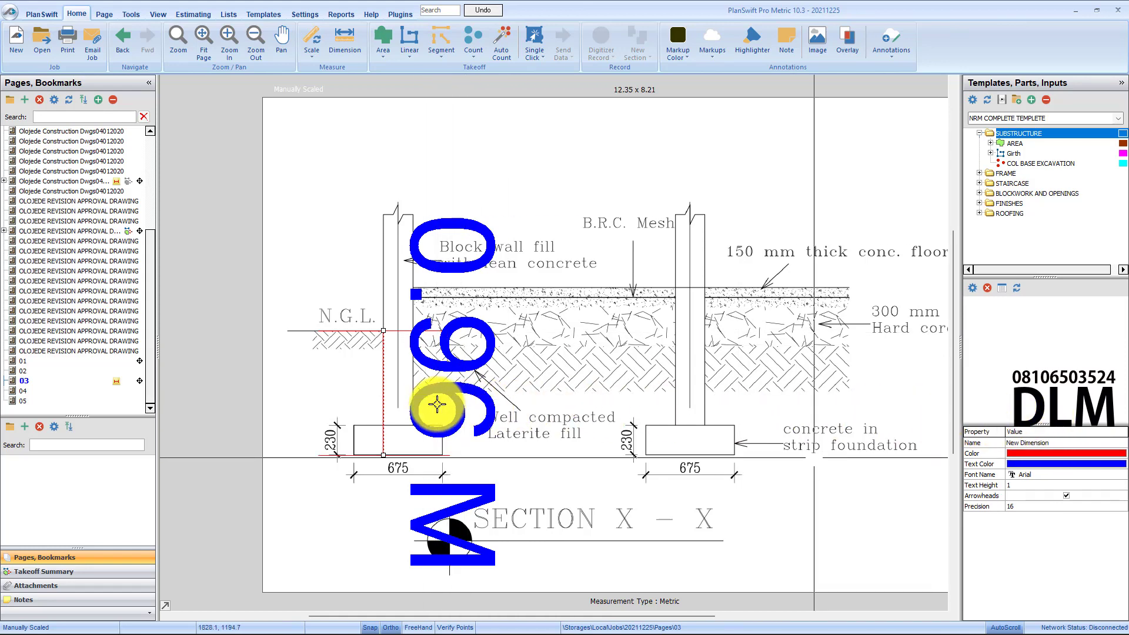
click(1025, 454)
click(1119, 455)
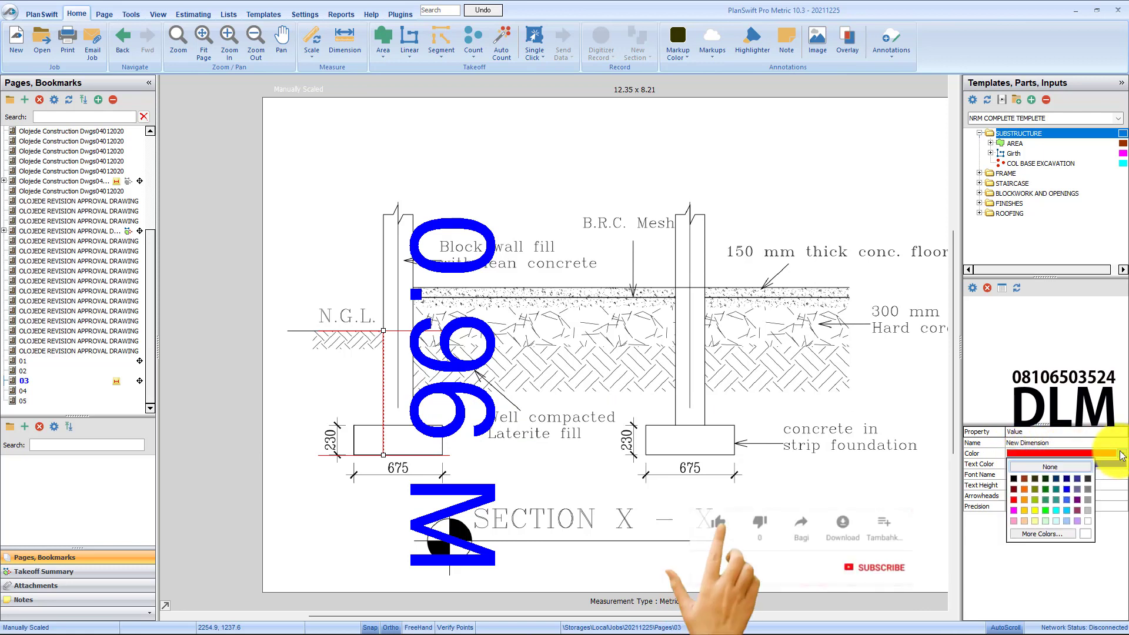
click(1017, 482)
click(1122, 465)
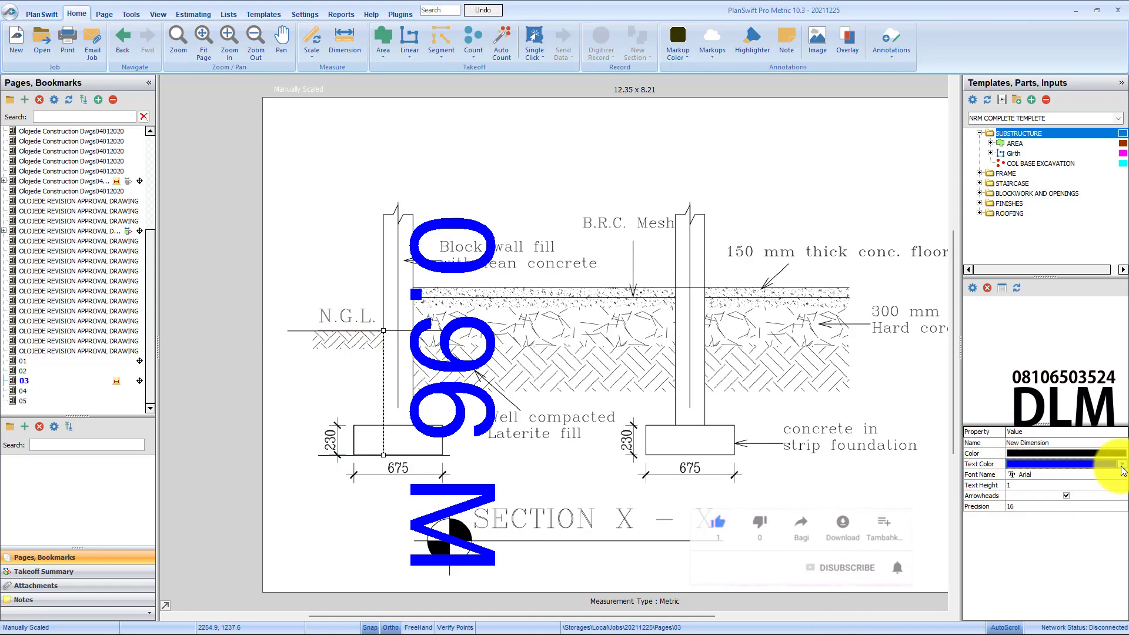
click(1123, 466)
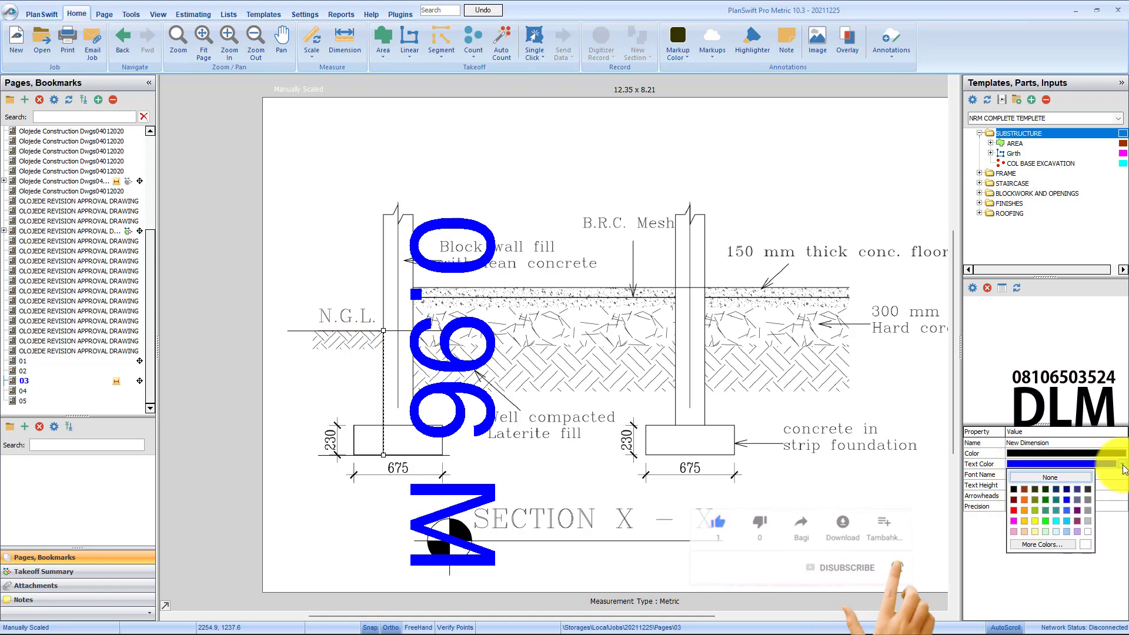
click(1014, 488)
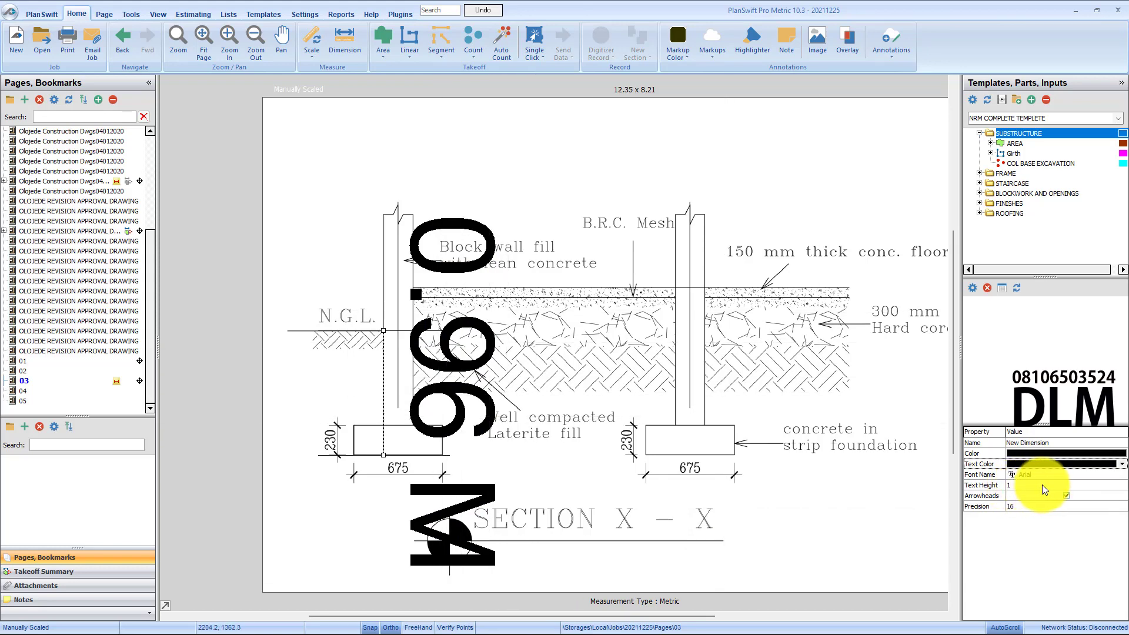
Set the dimension text height to 0.2
click(1042, 485)
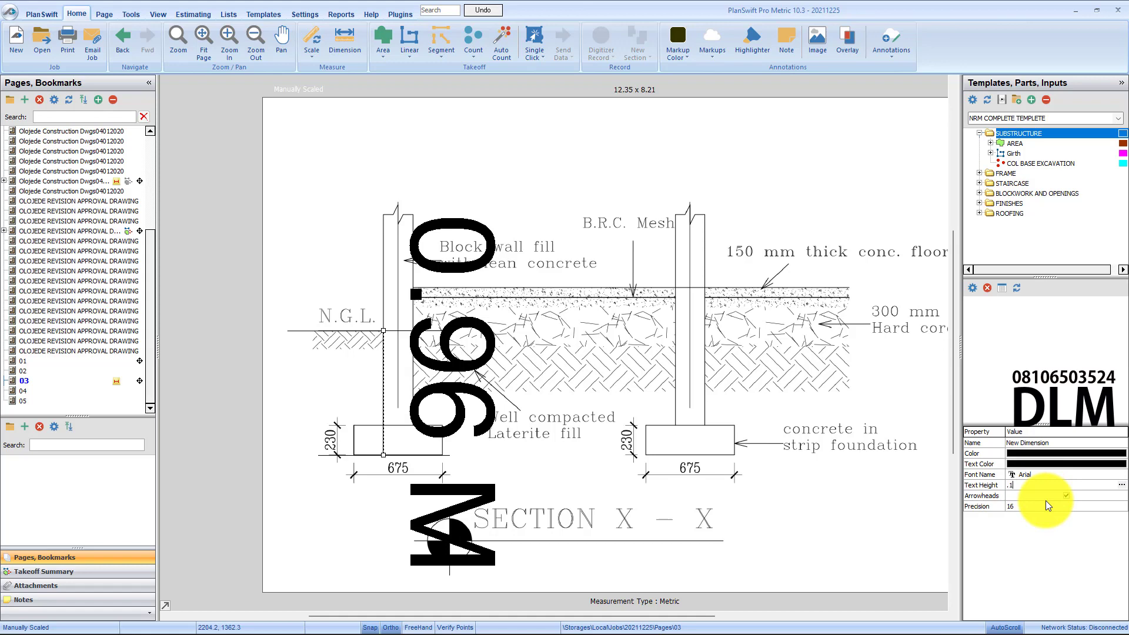
text(.5)
key(Return)
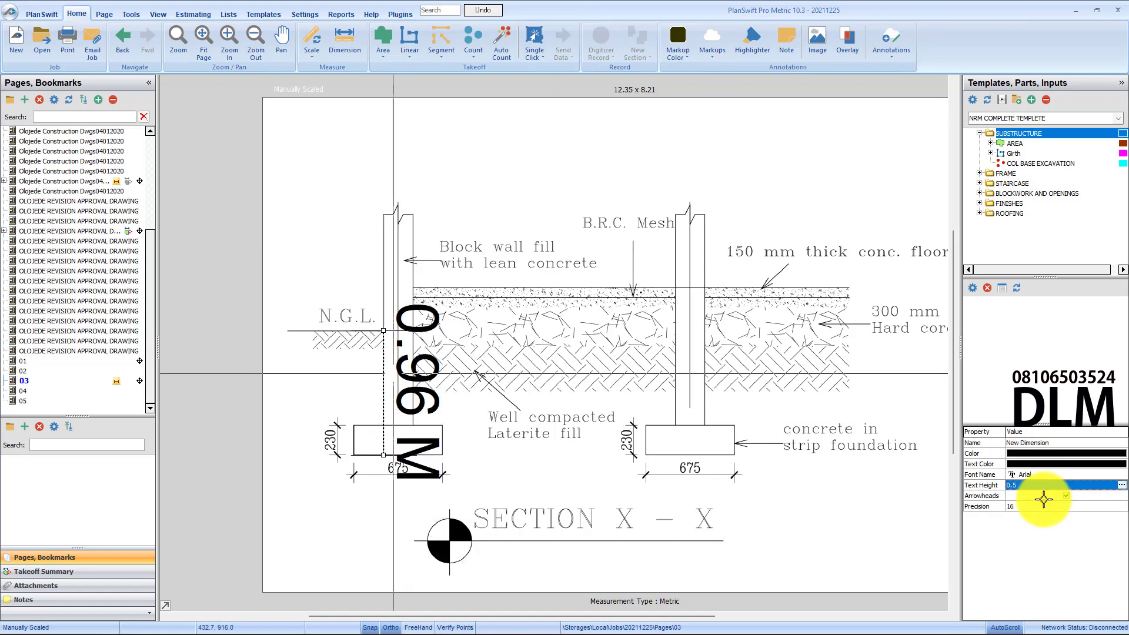
click(1021, 486)
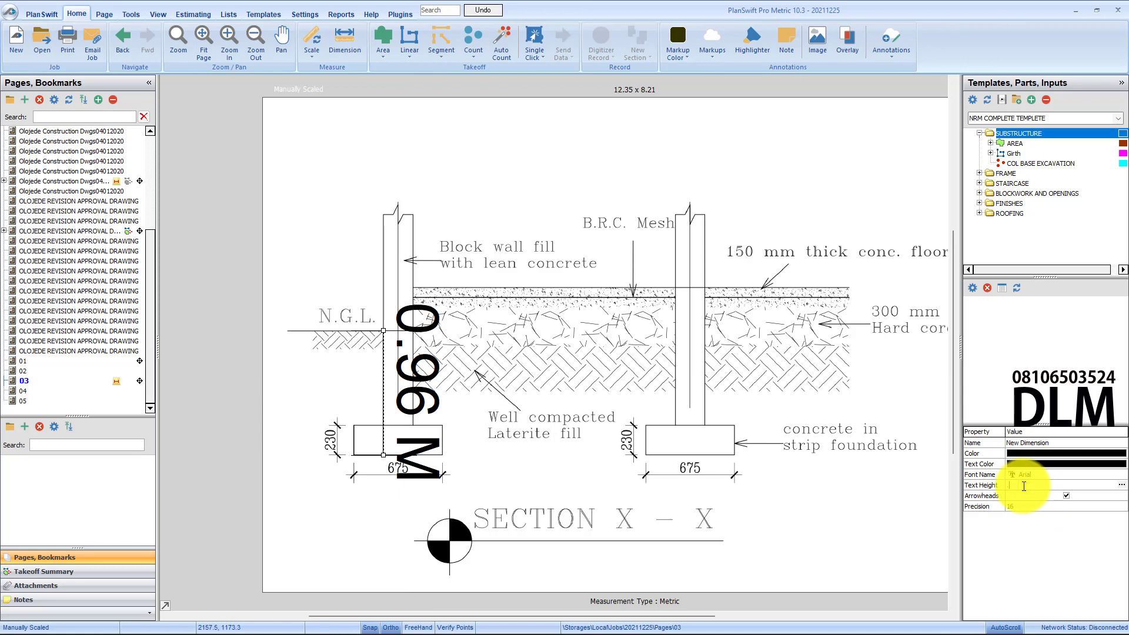
key(Return)
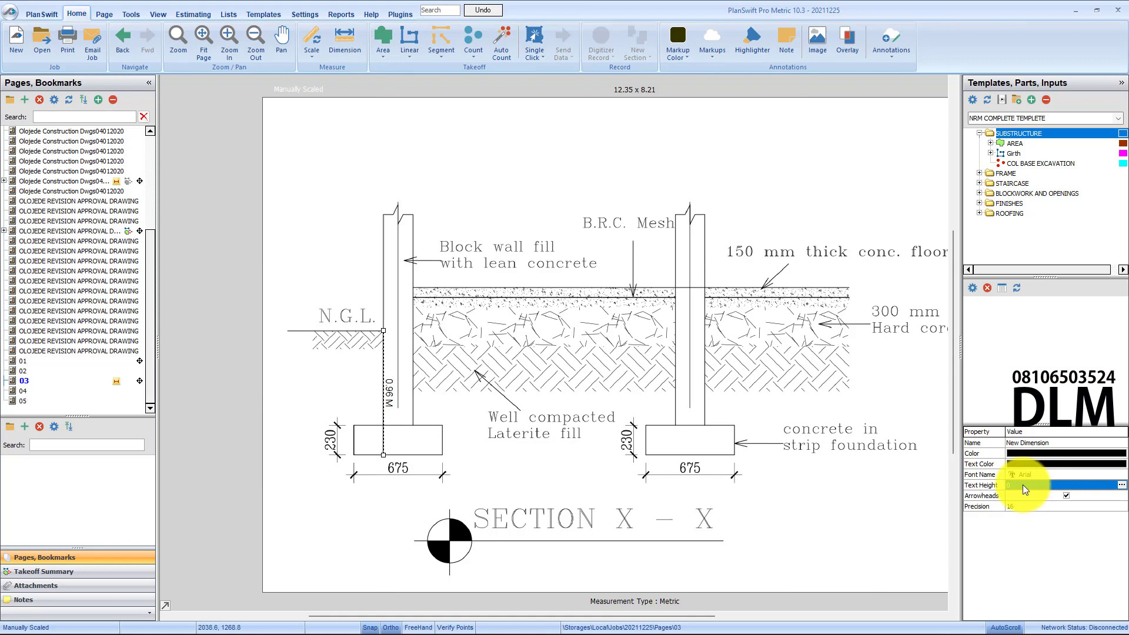
text(.)
click(1121, 485)
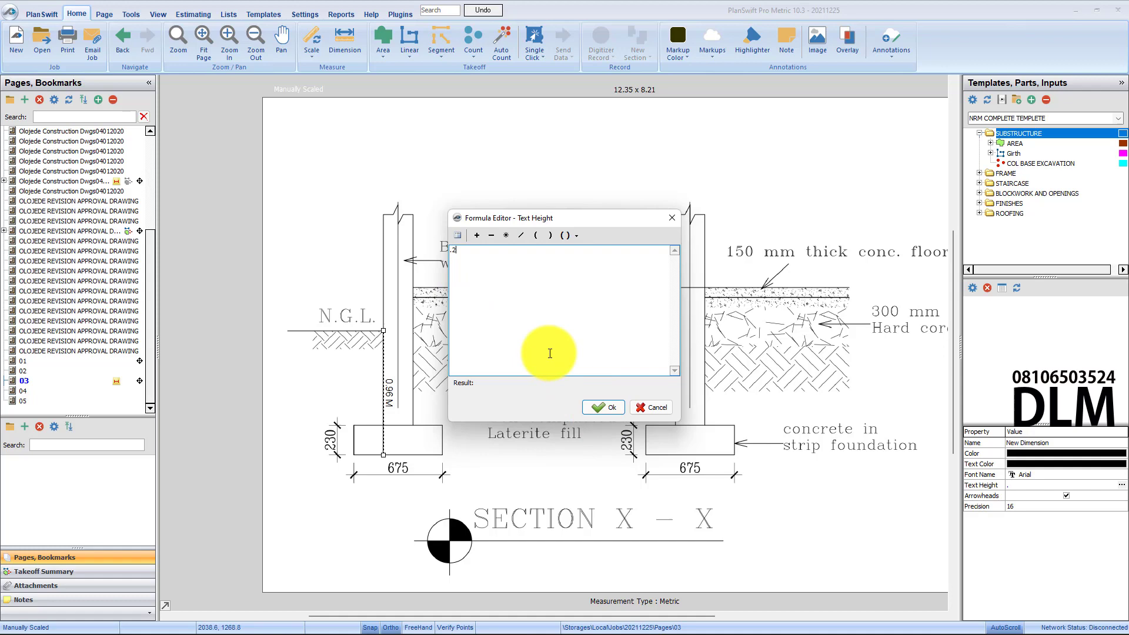
click(603, 406)
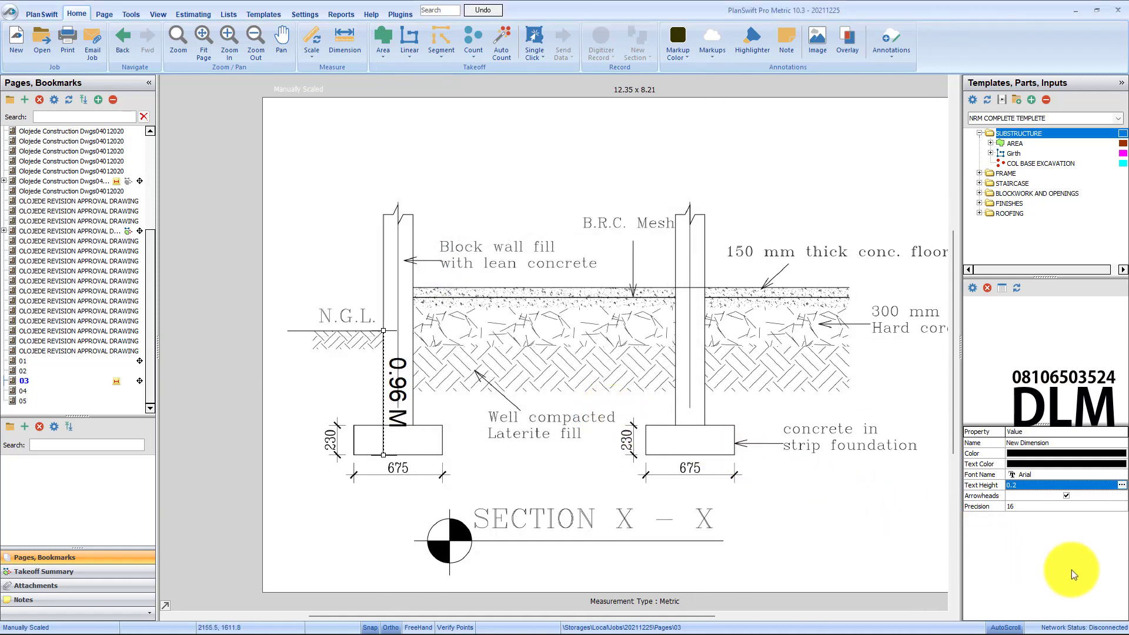
Zoom in and out around the footing to check the 0.96 m dimension
scroll(397, 406, up, 3)
scroll(393, 405, down, 1)
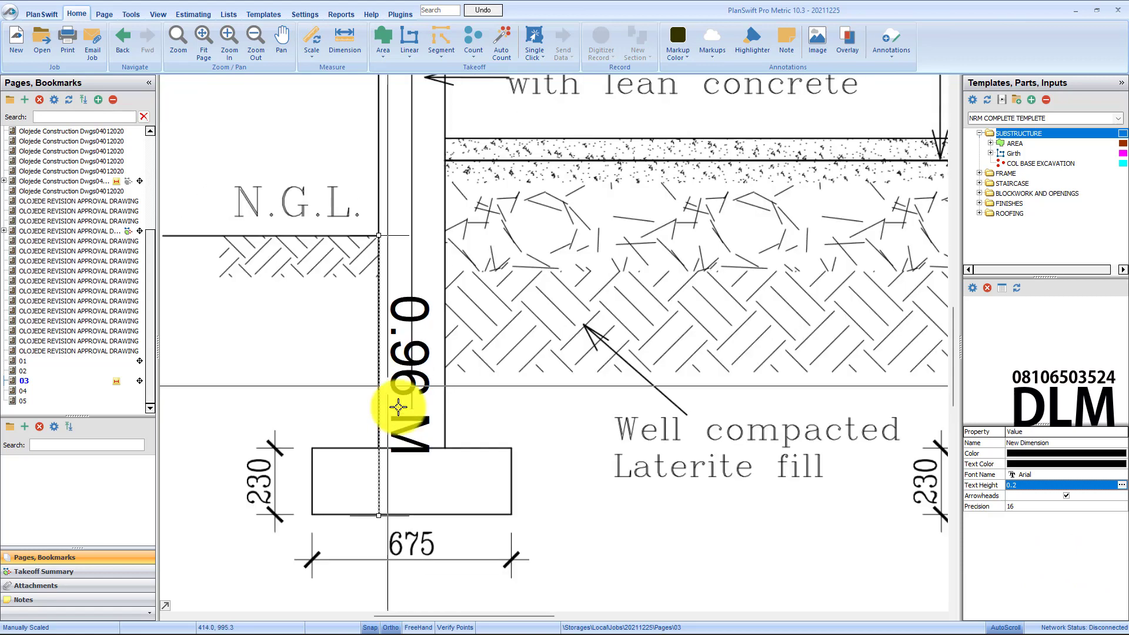
scroll(378, 491, down, 1)
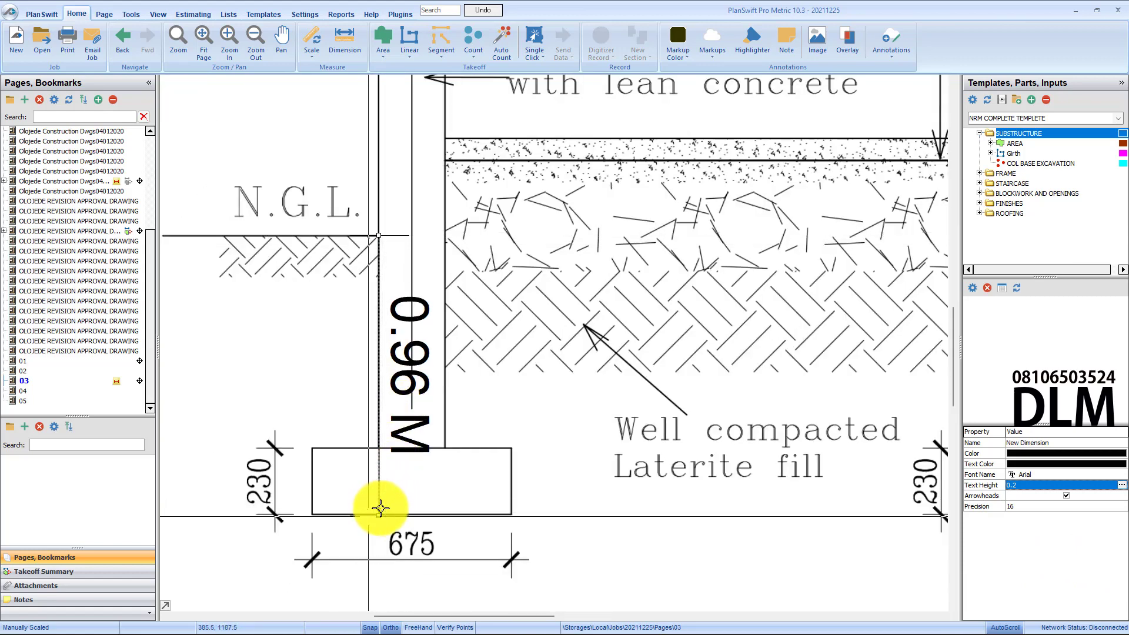
scroll(380, 508, up, 3)
scroll(380, 508, down, 3)
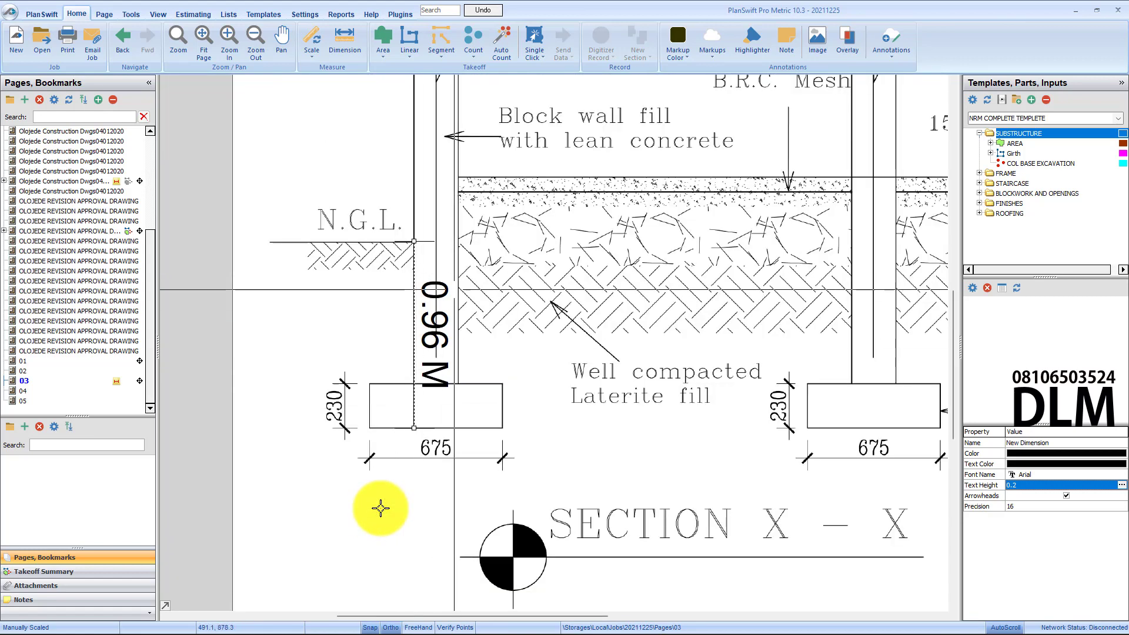
scroll(378, 506, up, 4)
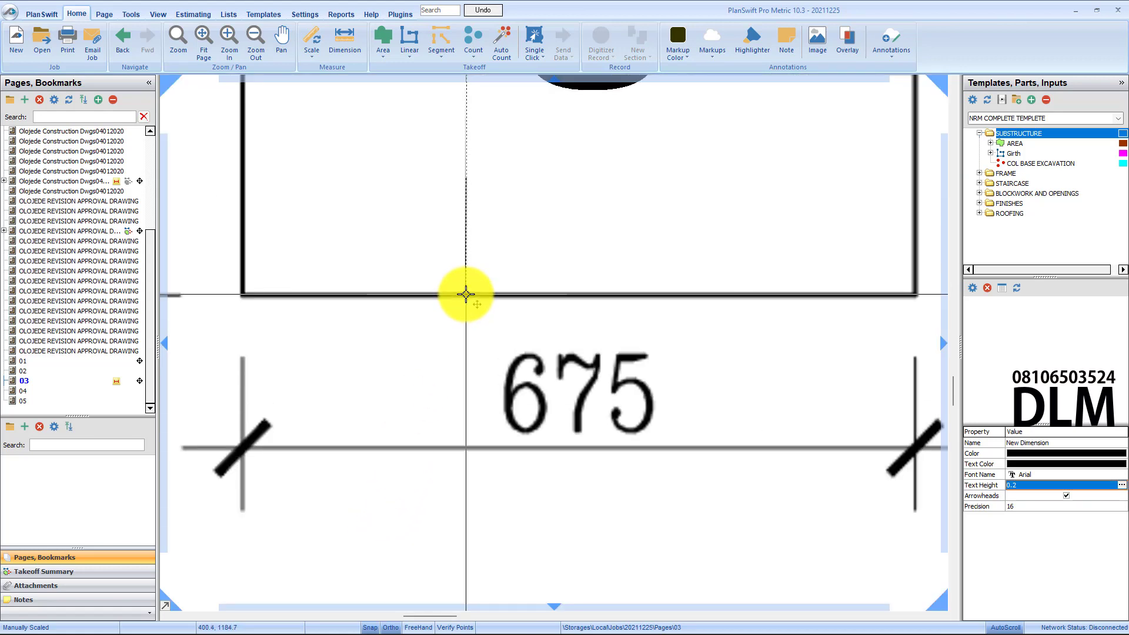
scroll(465, 294, down, 3)
scroll(472, 282, up, 1)
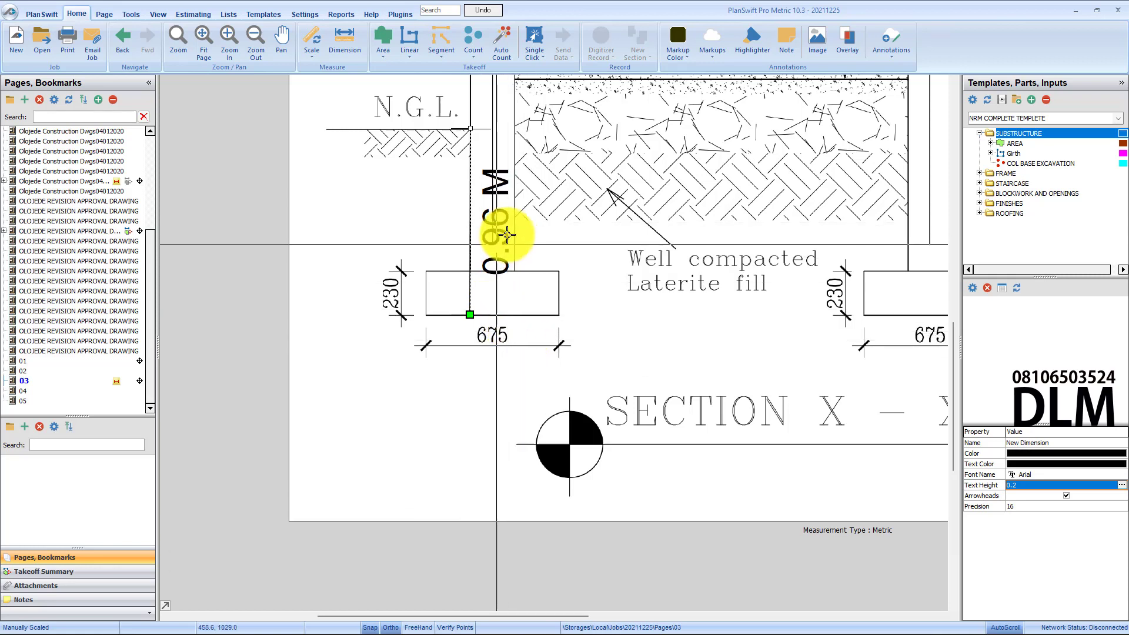
On page 01, start a Linear Volume in Cubic Metres takeoff named TRENCH EXC / STRIP EXC
click(44, 360)
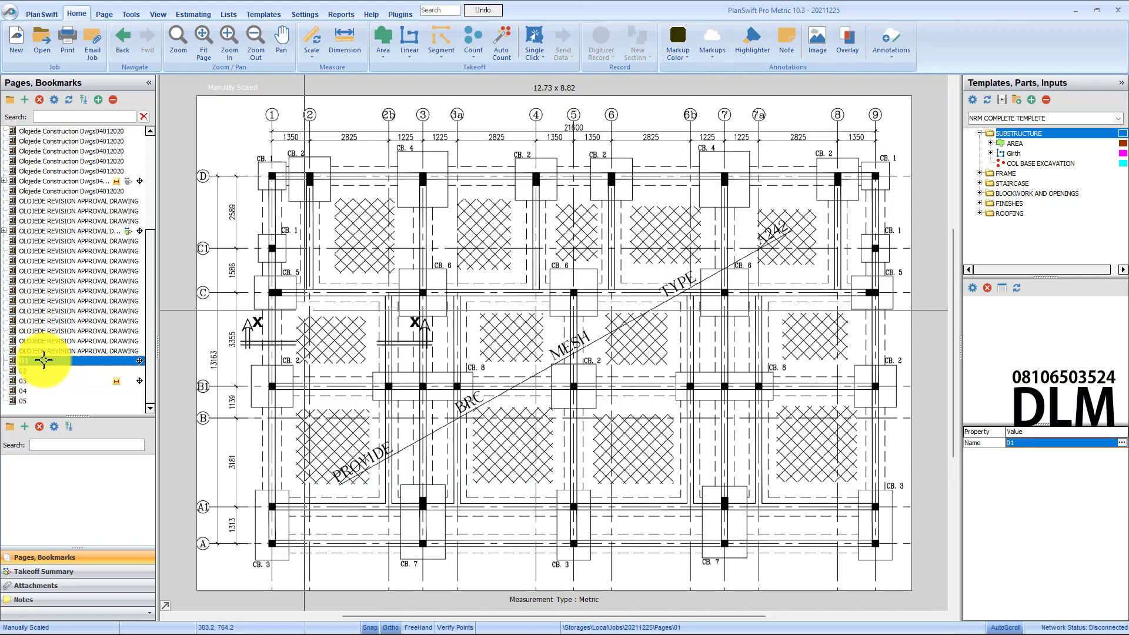
click(408, 59)
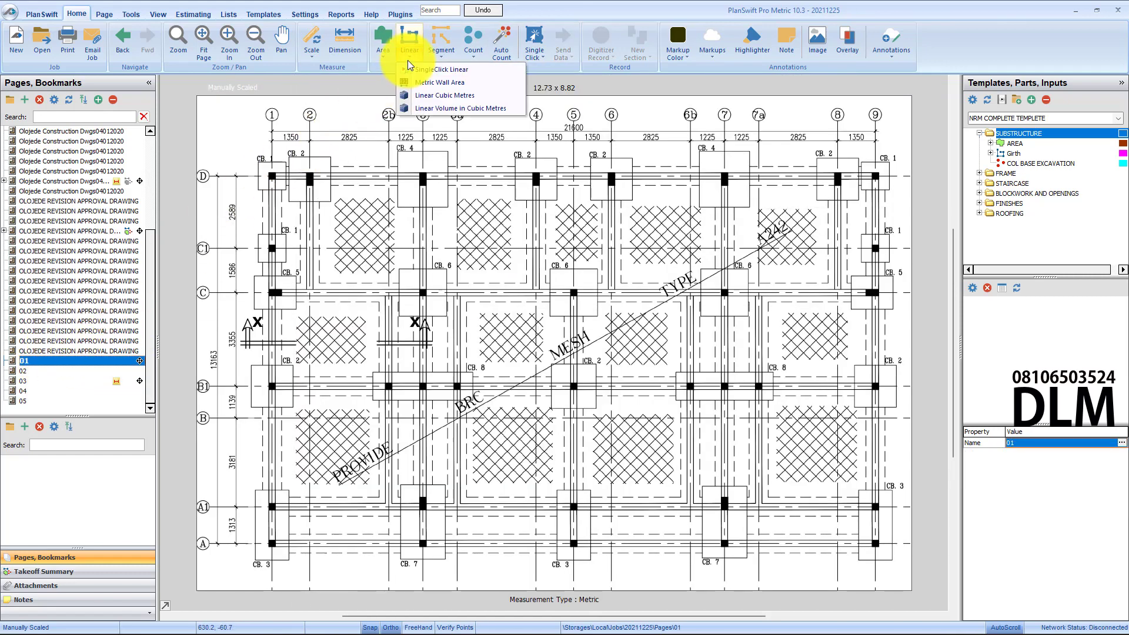
click(436, 102)
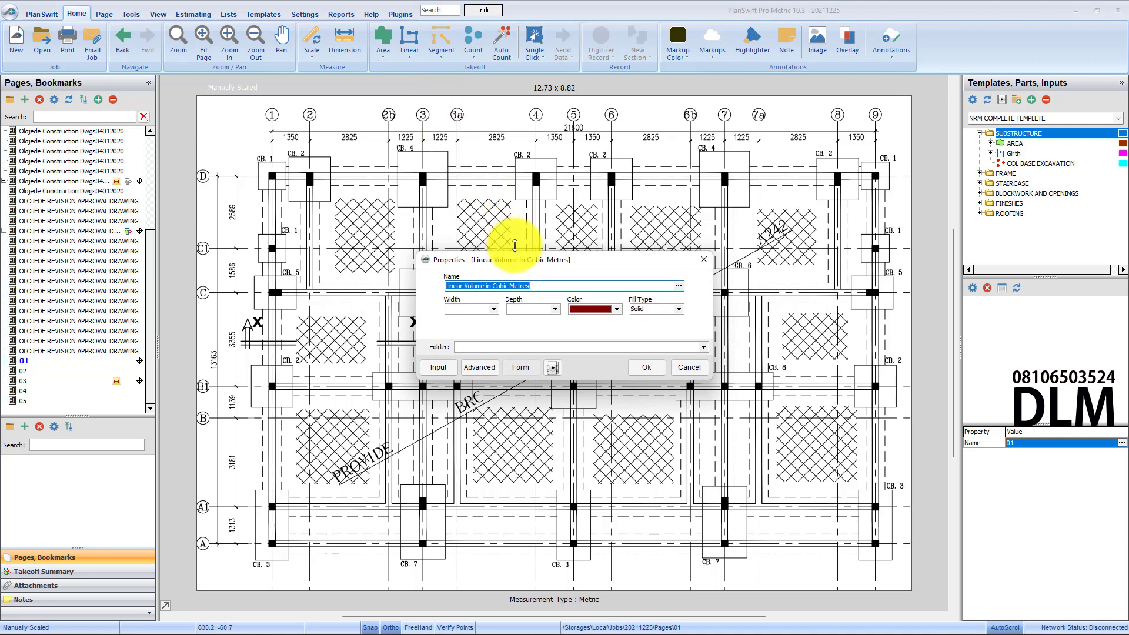
text(TRENCH EXC / STRIP EXC)
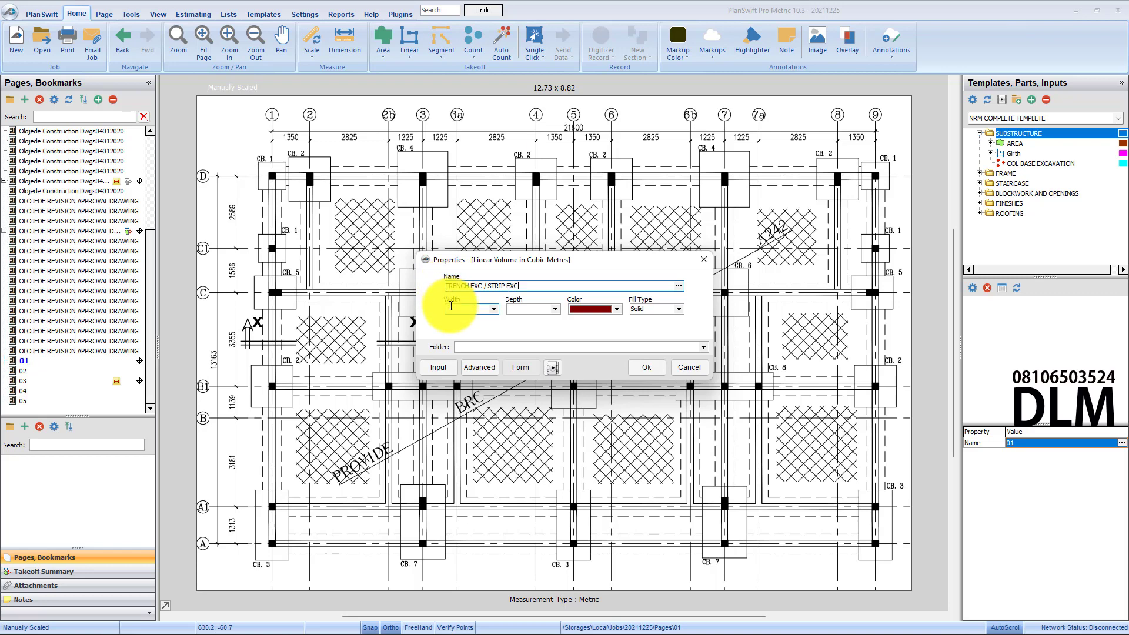
Give the trench takeoff width .675, depth .96, orange colour and the Substructure folder
click(451, 308)
text(.)
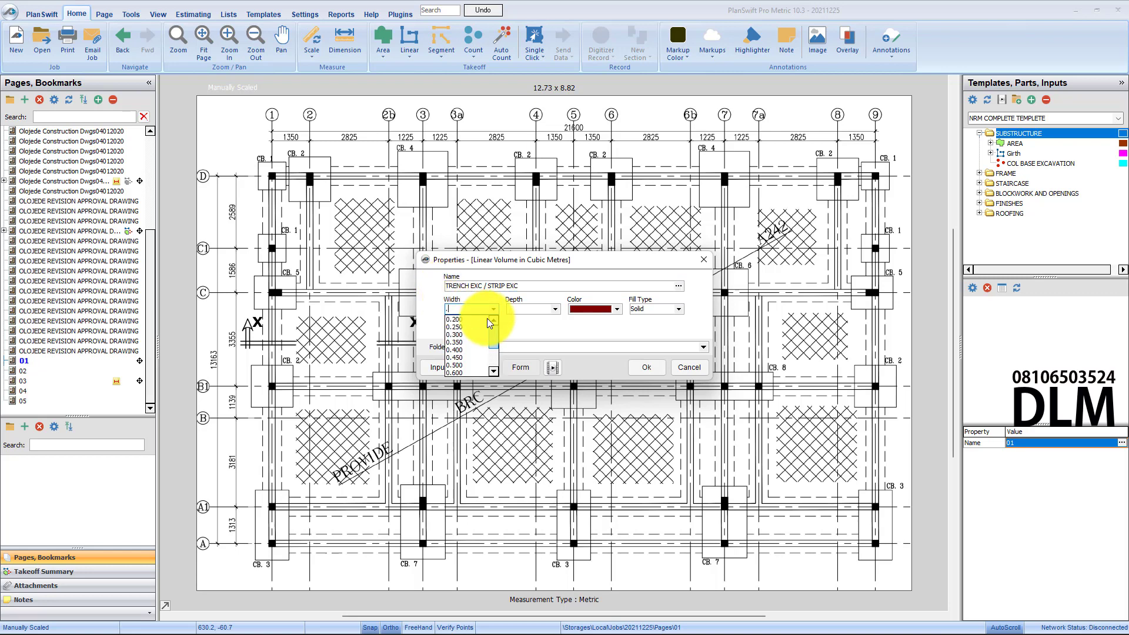
text(675)
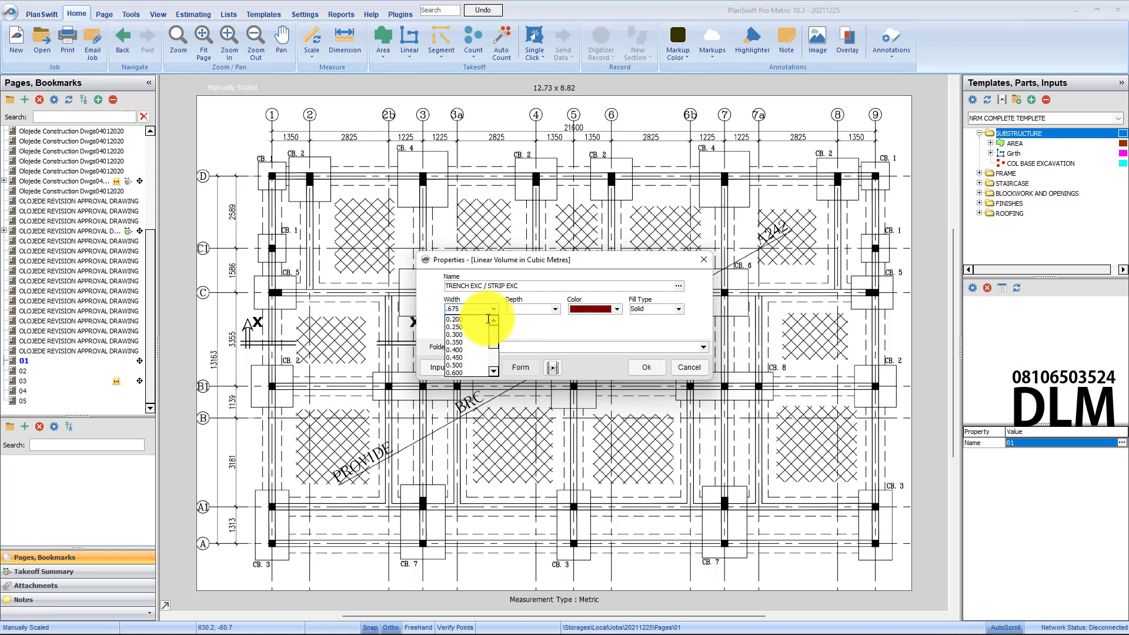
click(520, 307)
text(.96)
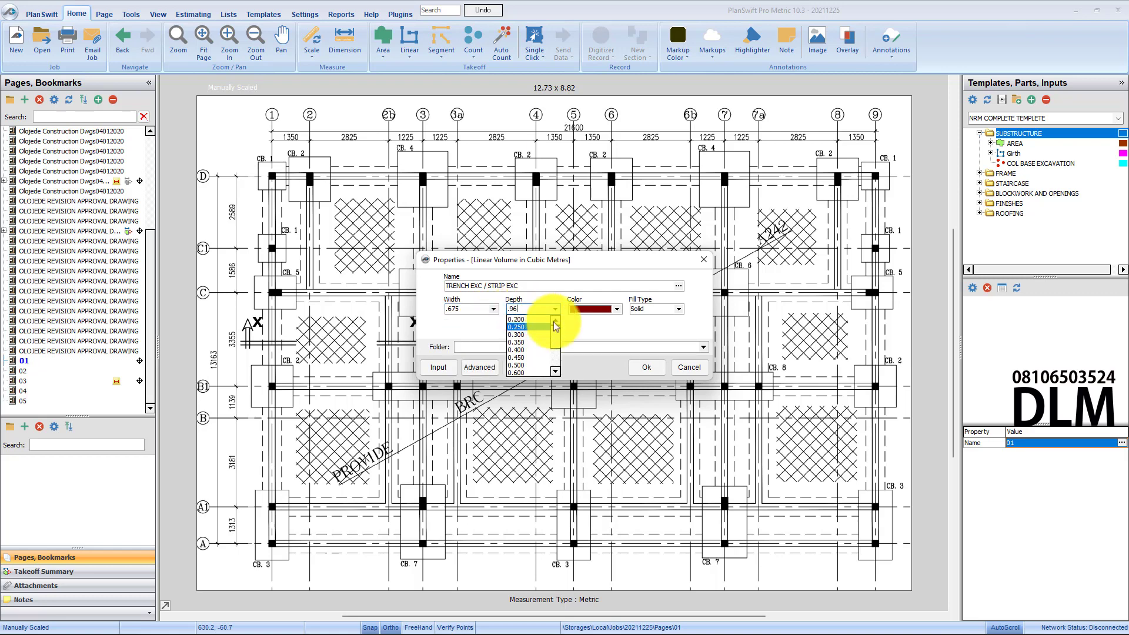
click(581, 338)
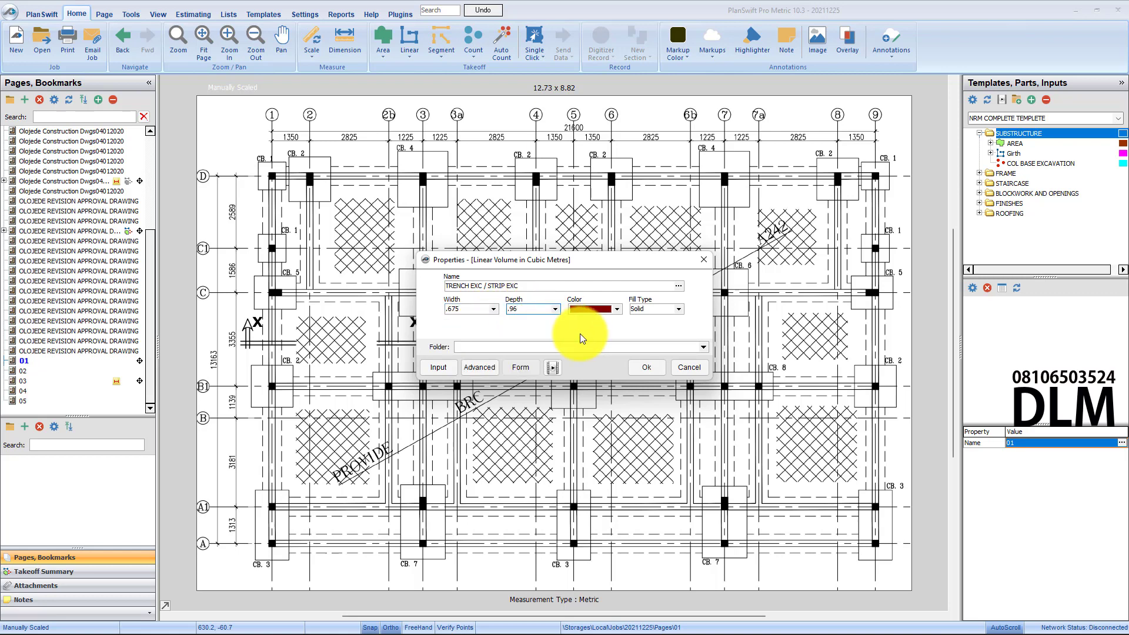
click(616, 310)
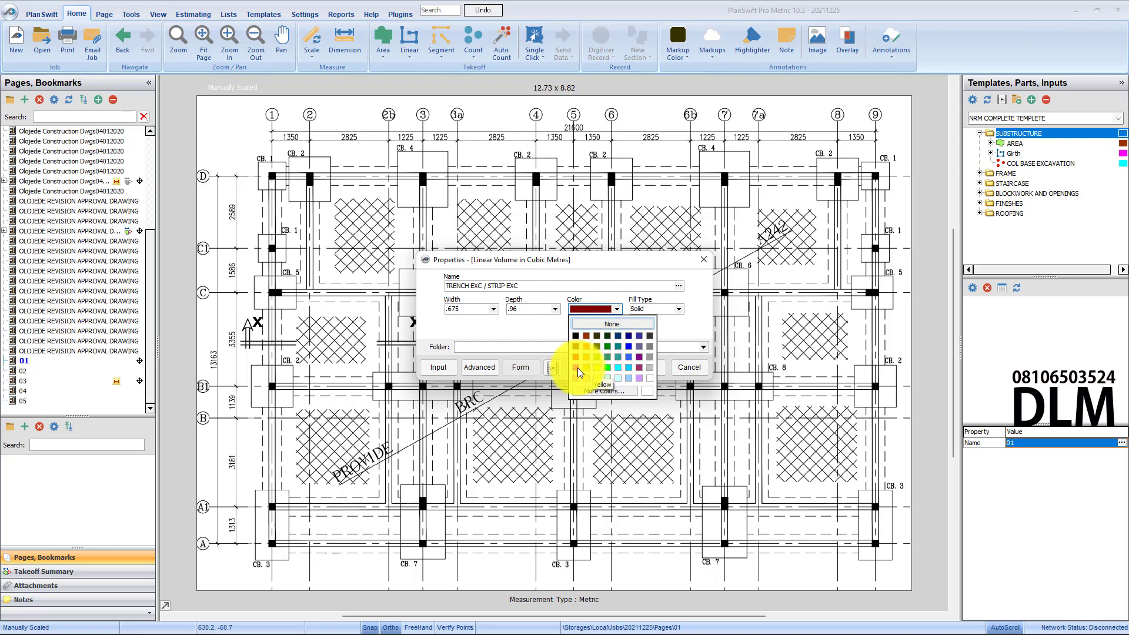
click(588, 347)
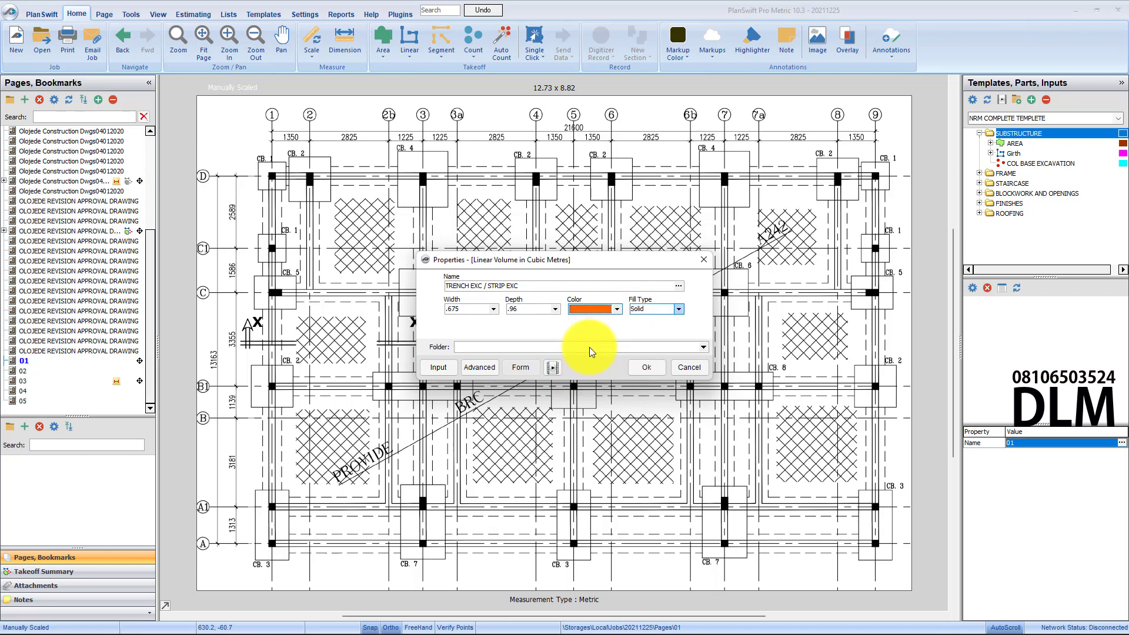
click(655, 347)
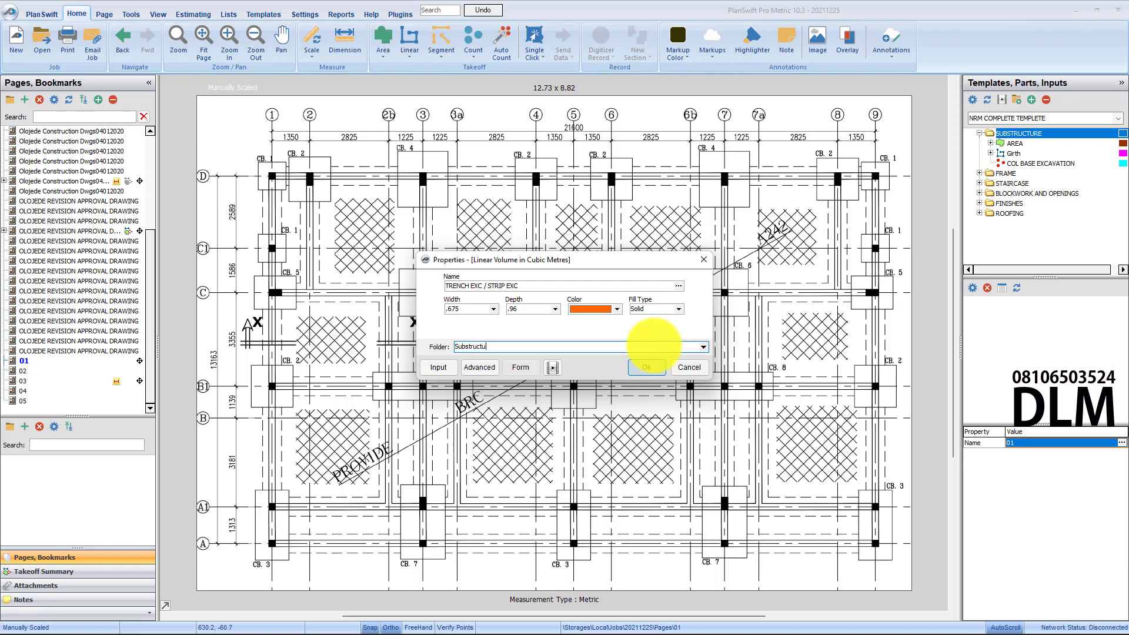
Trace the main trench loop through CB.1, CB.3 and grid A, closing at the grid 1/D corner
click(641, 367)
scroll(364, 152, up, 5)
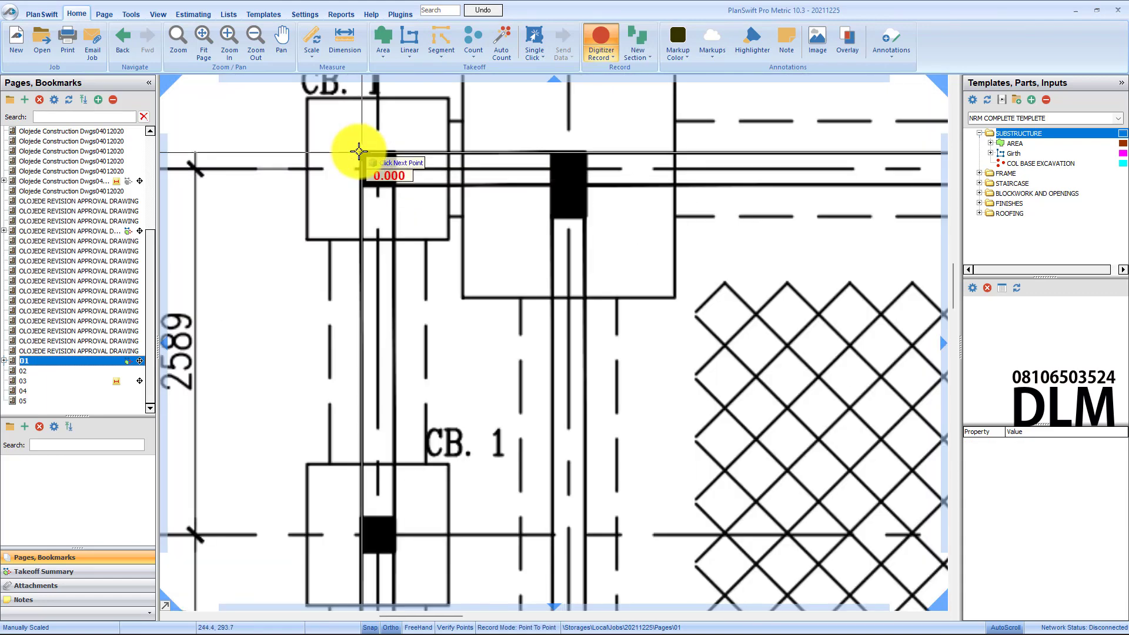
scroll(365, 156, down, 5)
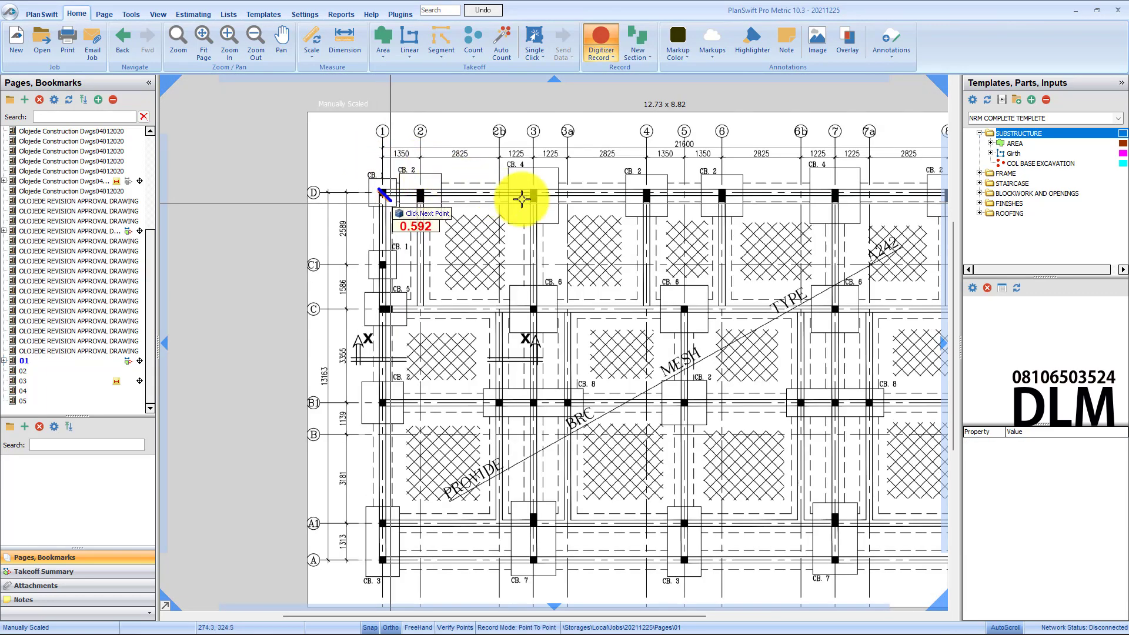
scroll(545, 202, up, 3)
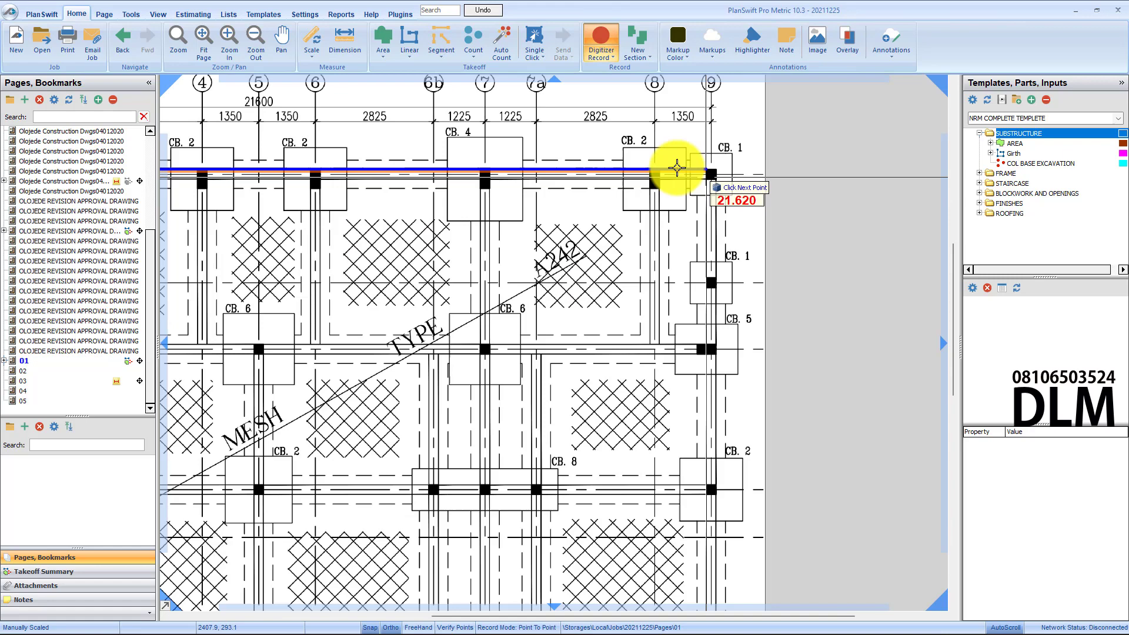
scroll(677, 168, up, 3)
click(713, 172)
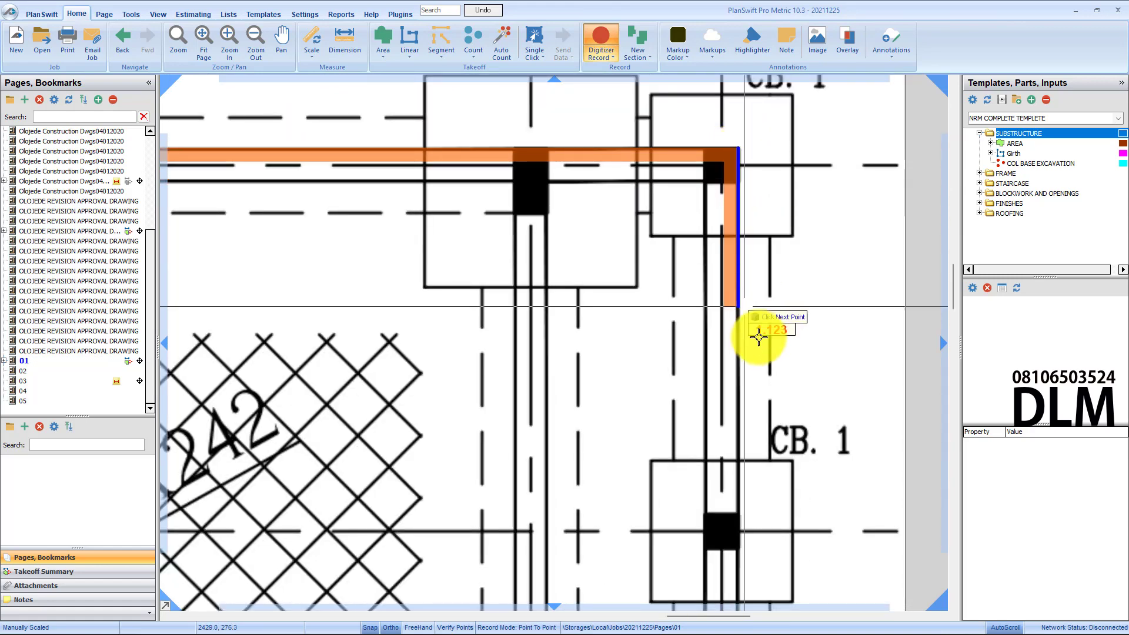
scroll(758, 336, down, 3)
scroll(759, 336, up, 4)
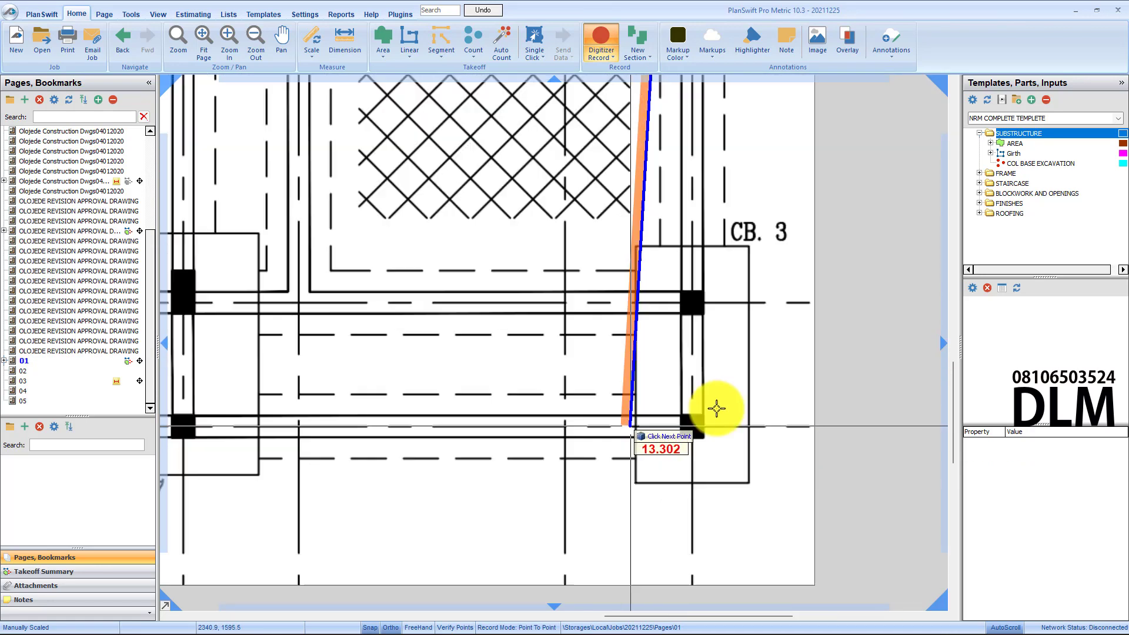
click(699, 437)
scroll(698, 438, down, 1)
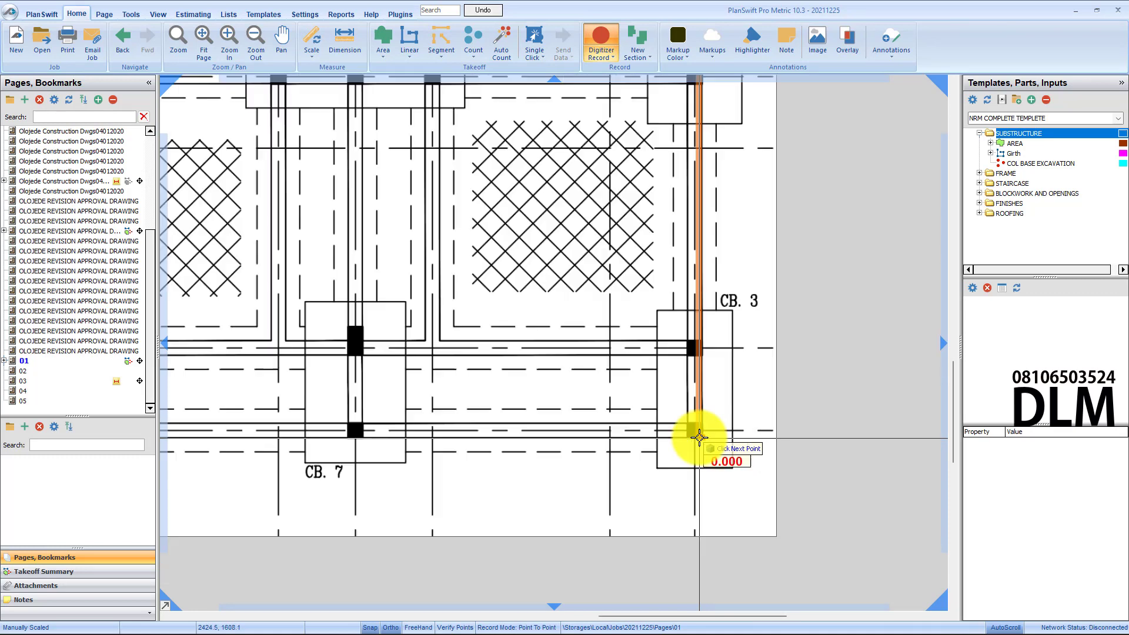
scroll(765, 433, down, 2)
scroll(668, 448, up, 3)
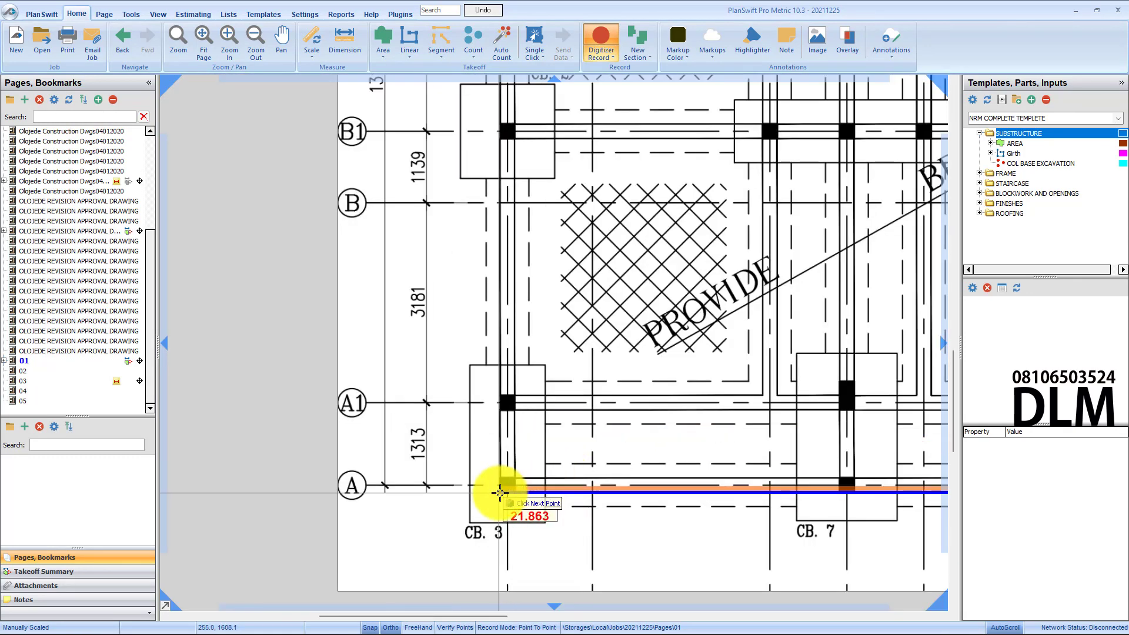
click(499, 493)
scroll(499, 491, down, 2)
scroll(498, 483, up, 1)
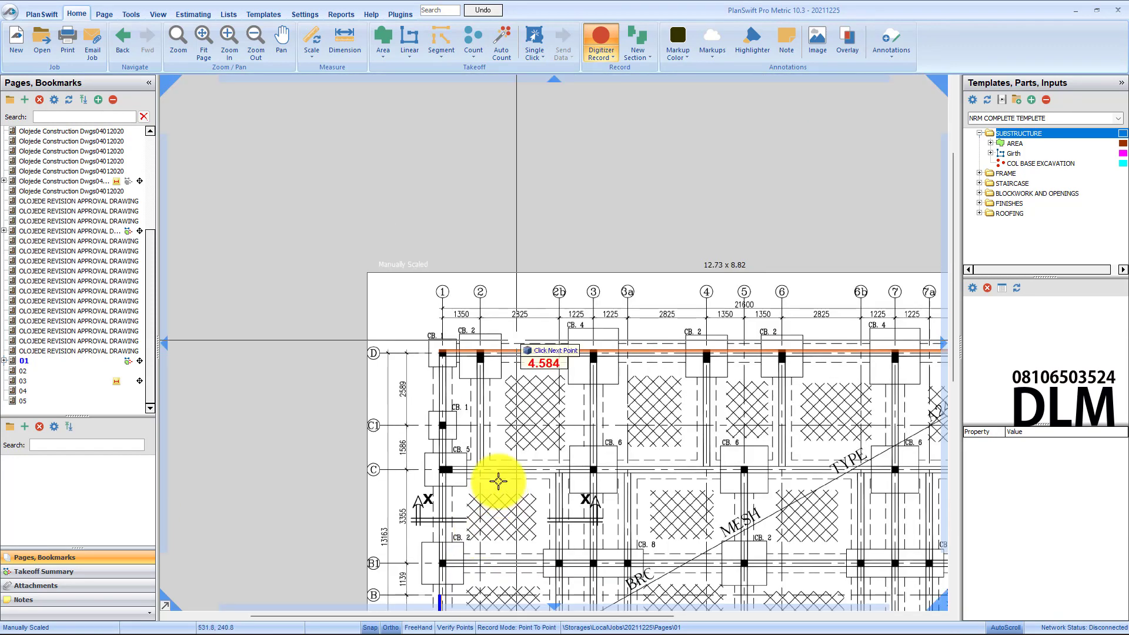
scroll(478, 320, up, 3)
scroll(470, 282, up, 2)
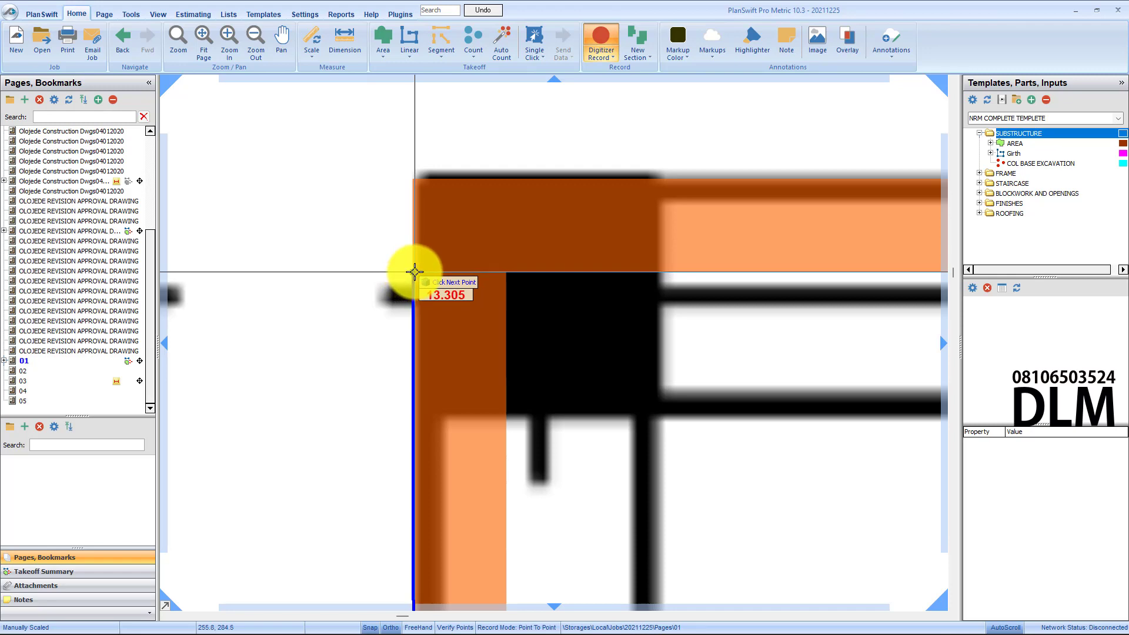
click(414, 272)
Add trench runs down grids 3, 4 and 5 and at CB.2, totalling 61.4 cu m
scroll(419, 273, down, 3)
scroll(515, 369, down, 2)
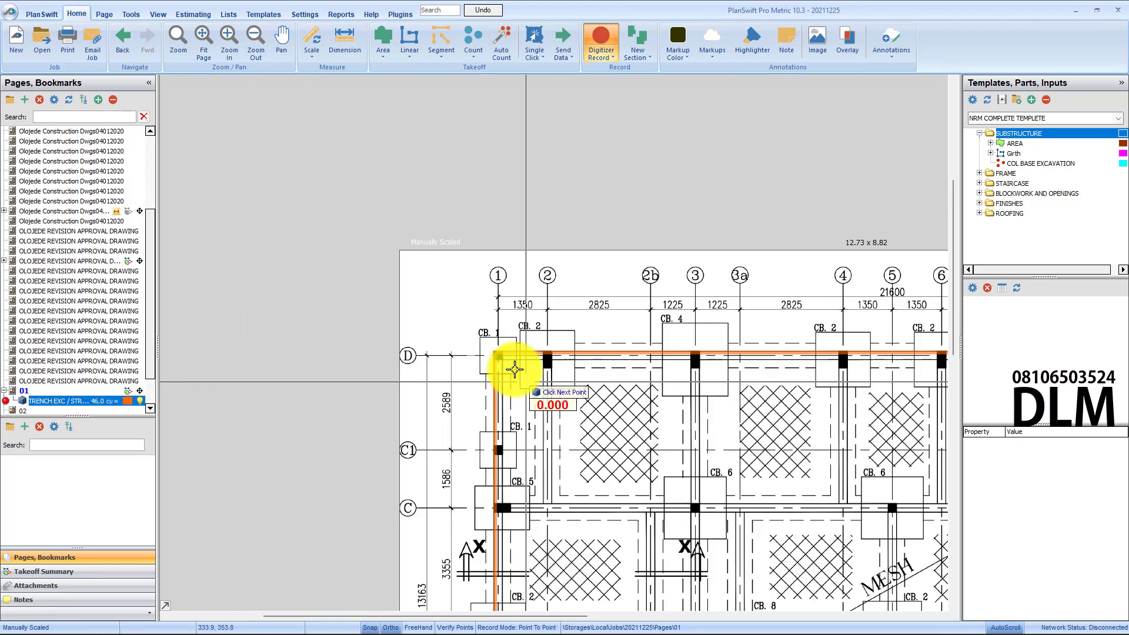
scroll(514, 369, up, 3)
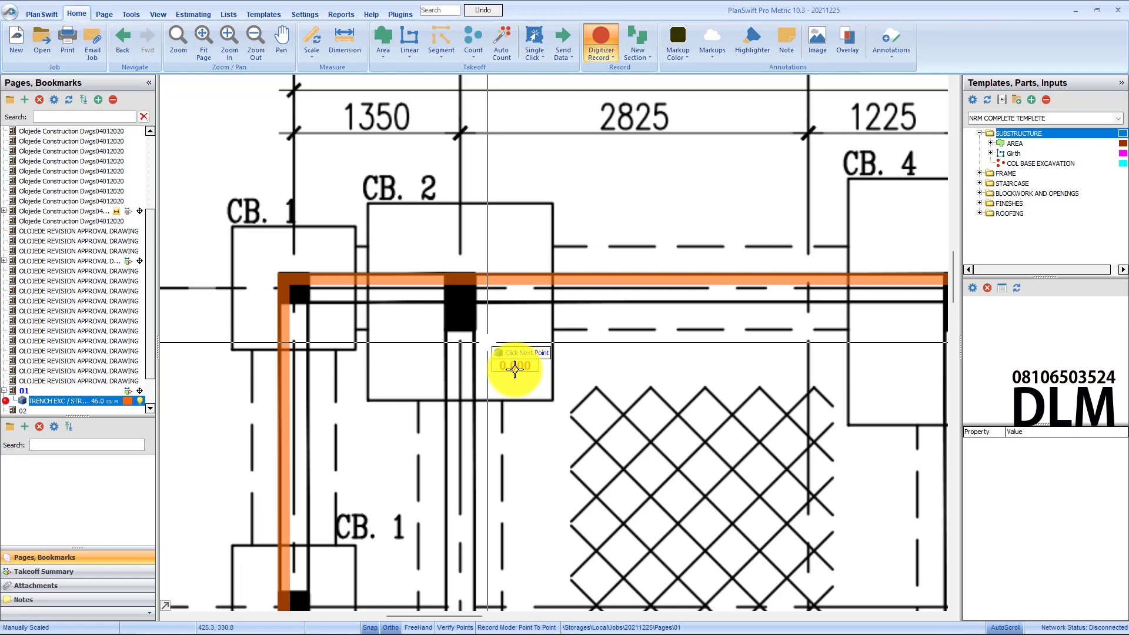
scroll(515, 369, up, 2)
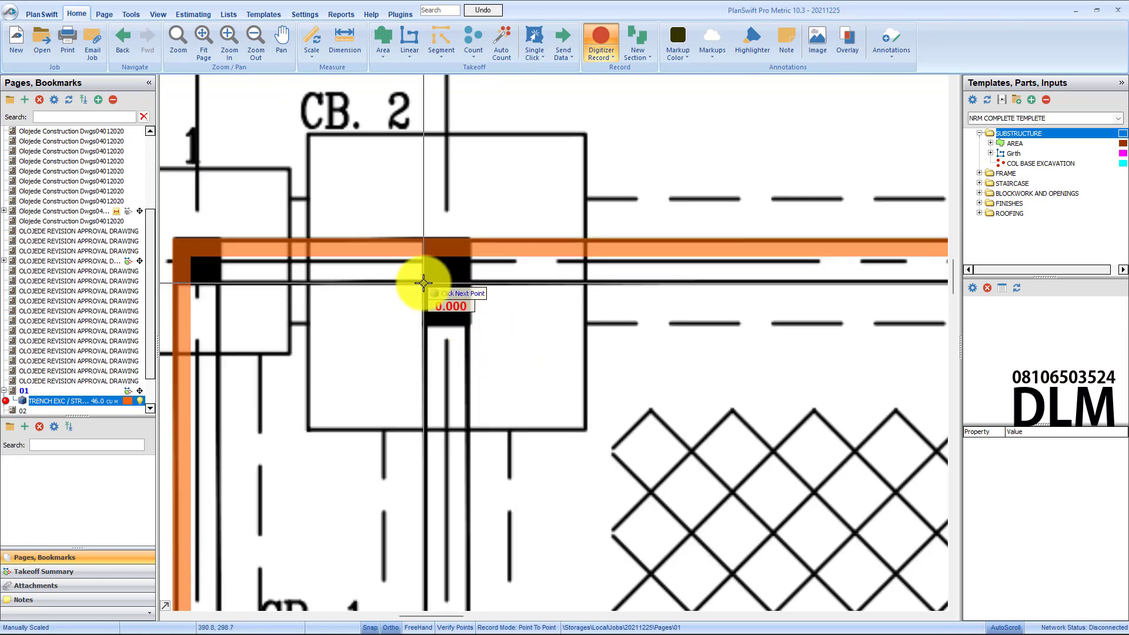
scroll(423, 284, down, 3)
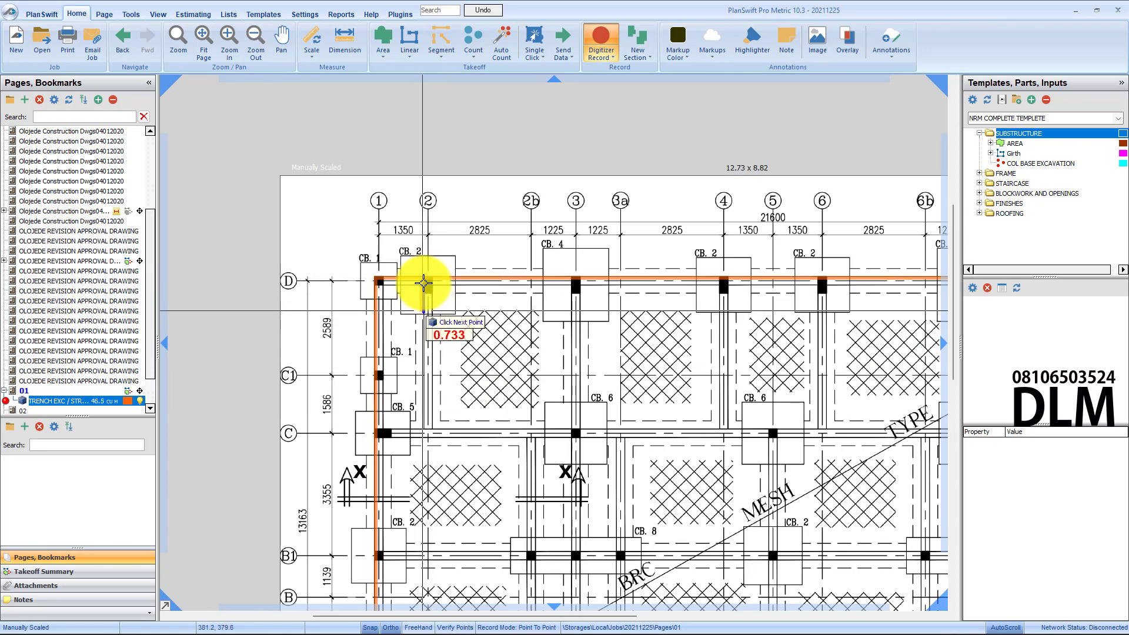
scroll(424, 284, up, 3)
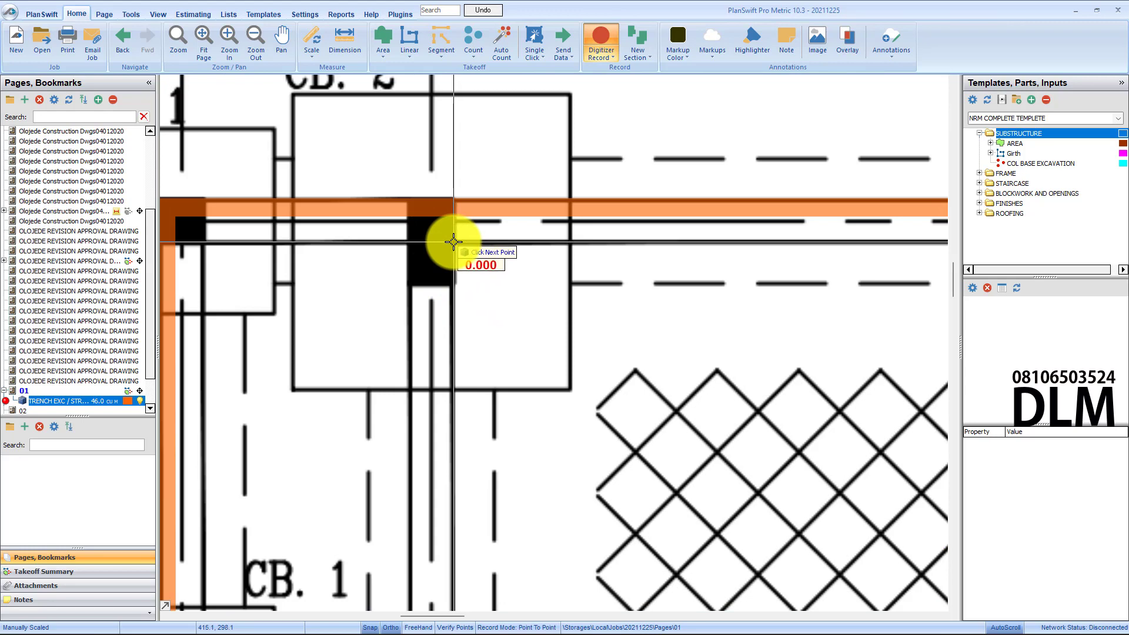
scroll(454, 241, down, 3)
scroll(455, 408, up, 3)
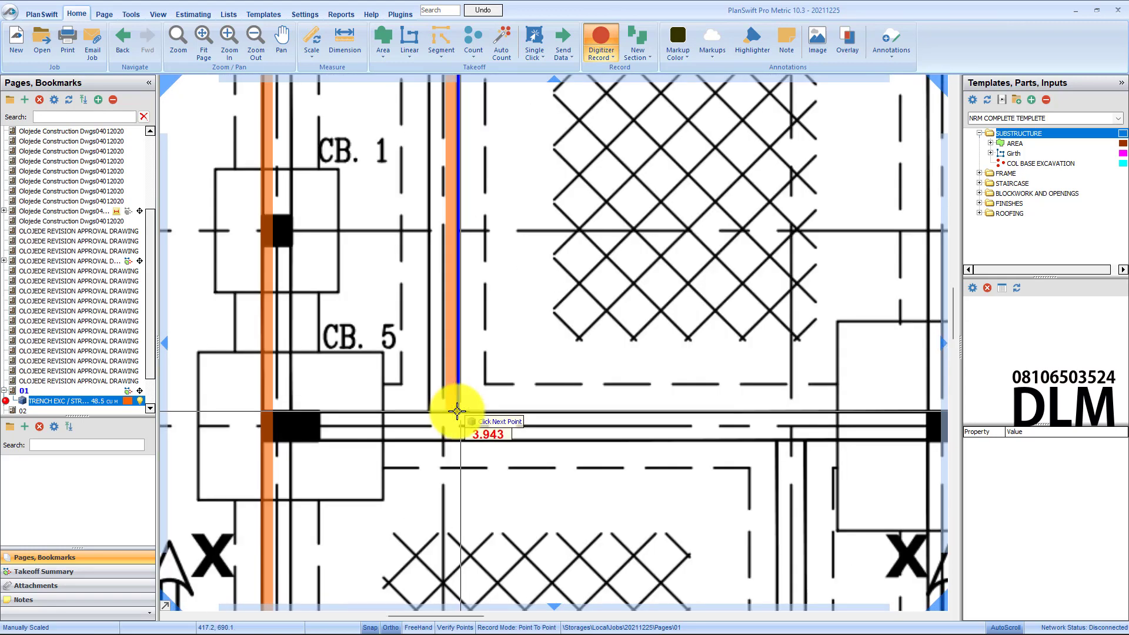
scroll(457, 410, down, 3)
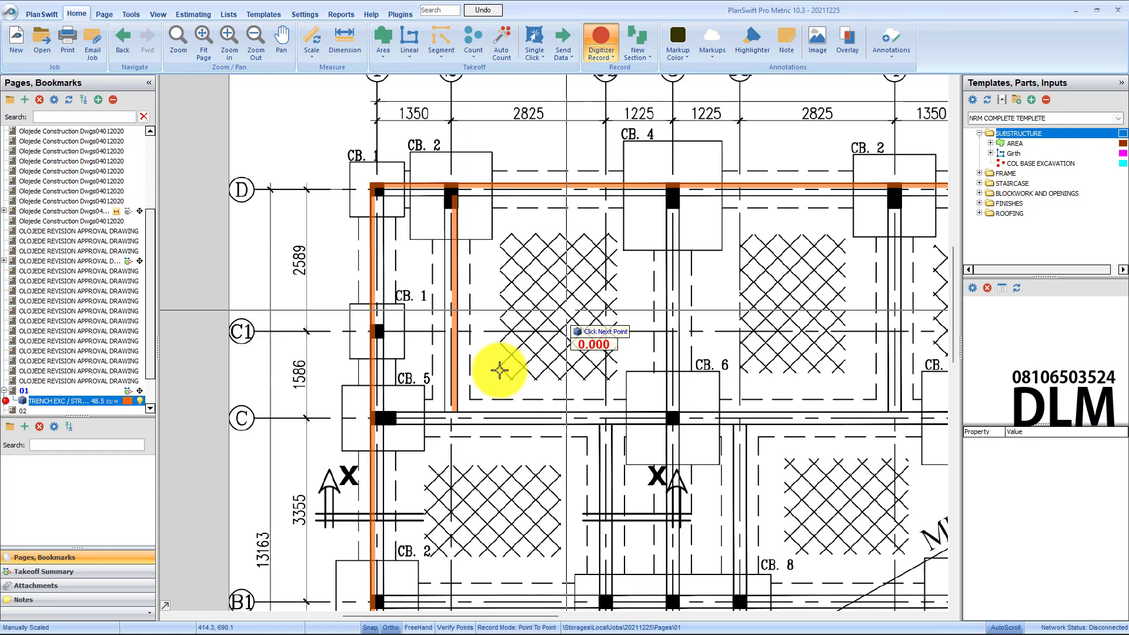
scroll(676, 197, up, 3)
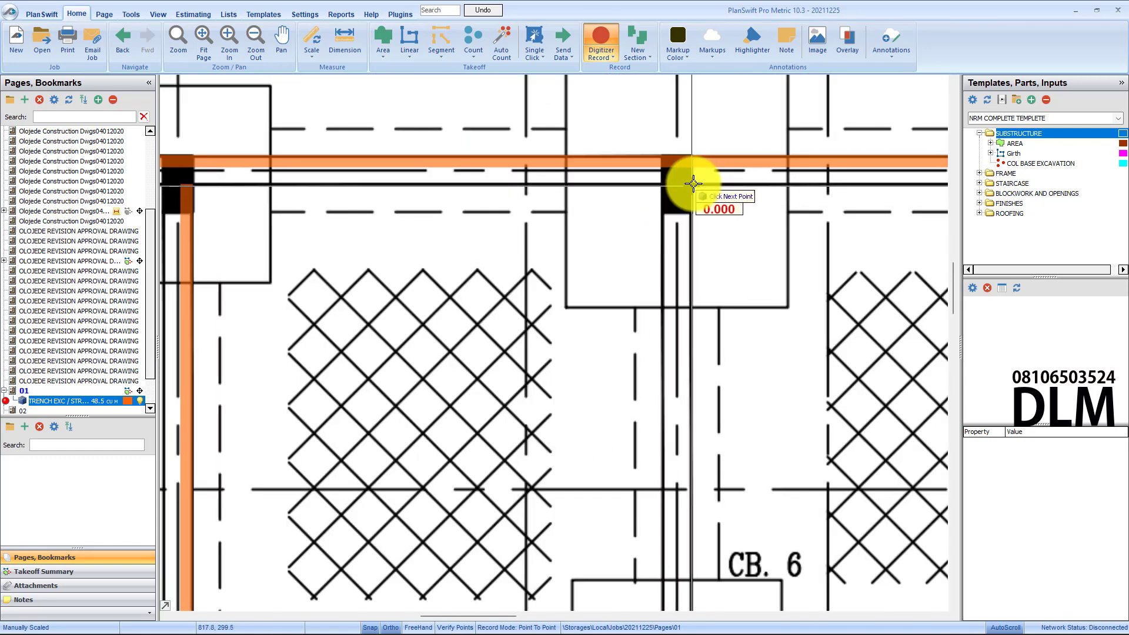
scroll(693, 182, down, 3)
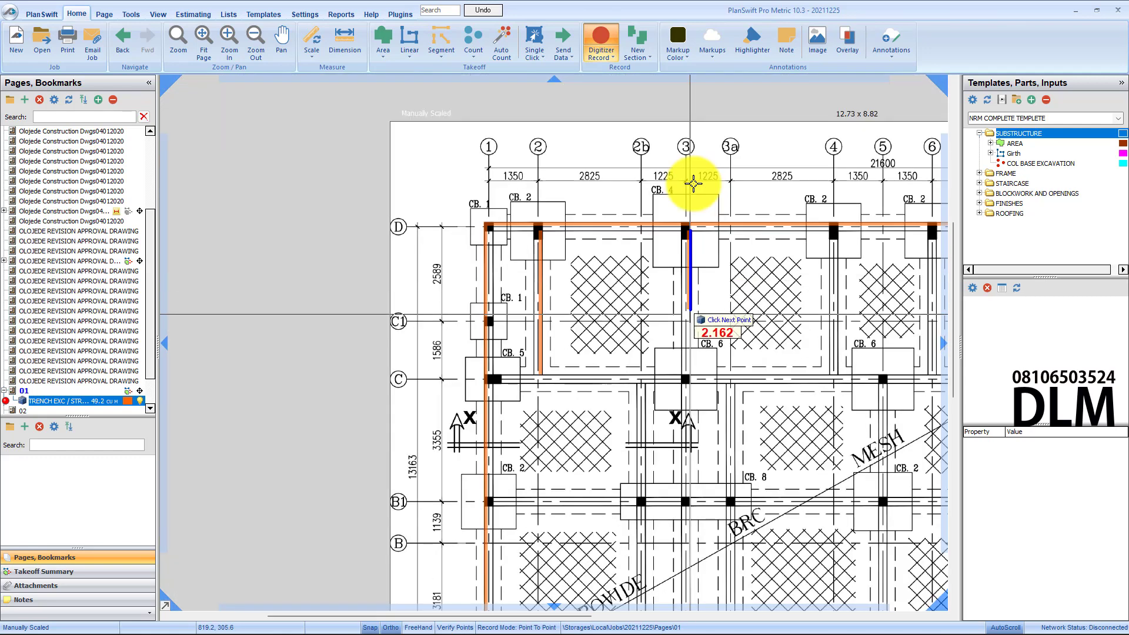
scroll(687, 456, up, 3)
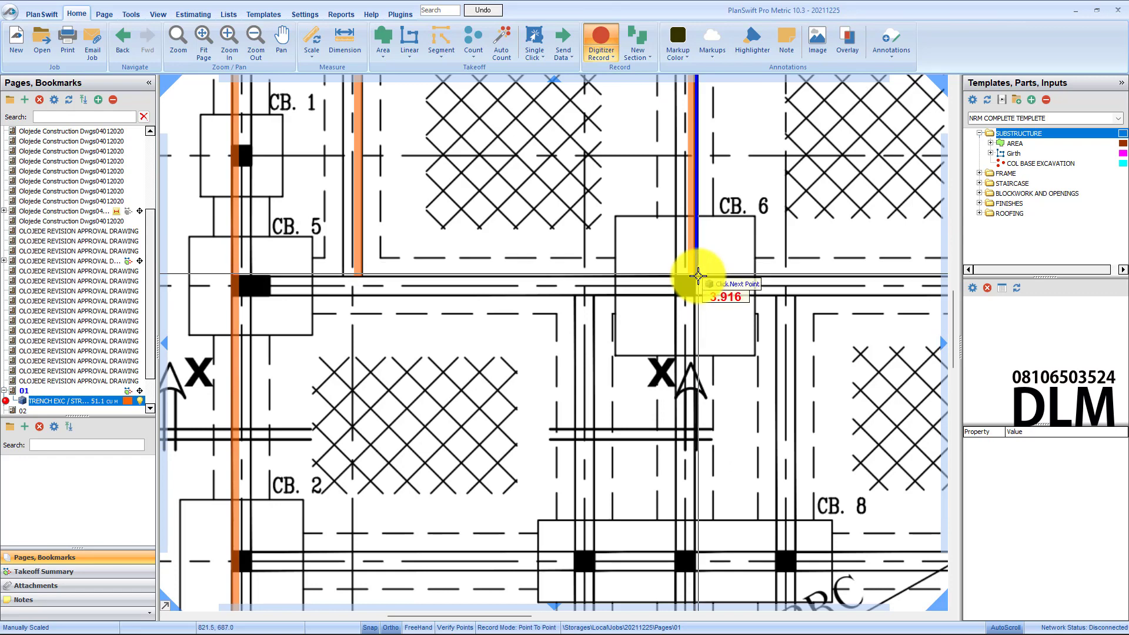
click(698, 276)
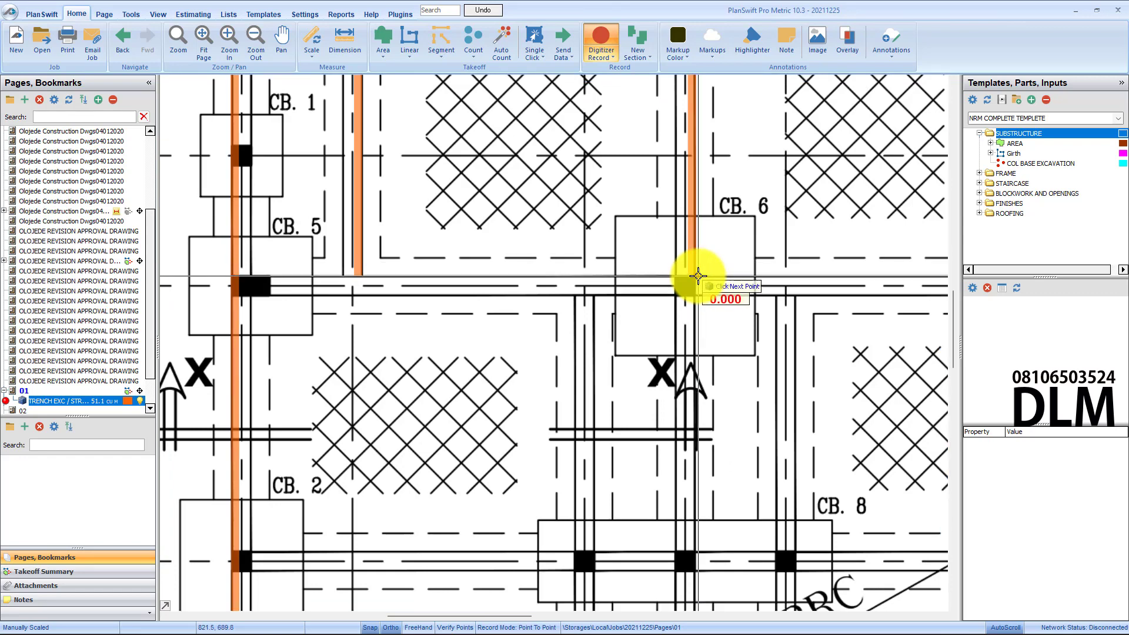
scroll(647, 275, down, 3)
scroll(360, 289, up, 2)
scroll(346, 290, up, 2)
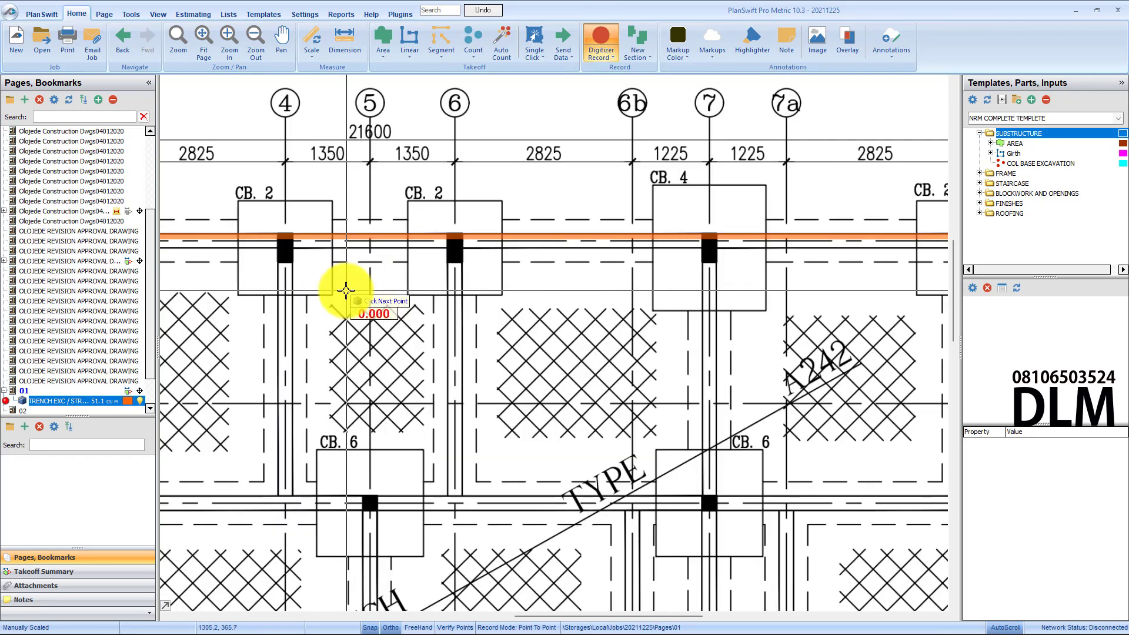
scroll(344, 290, left, 5)
scroll(476, 290, right, 2)
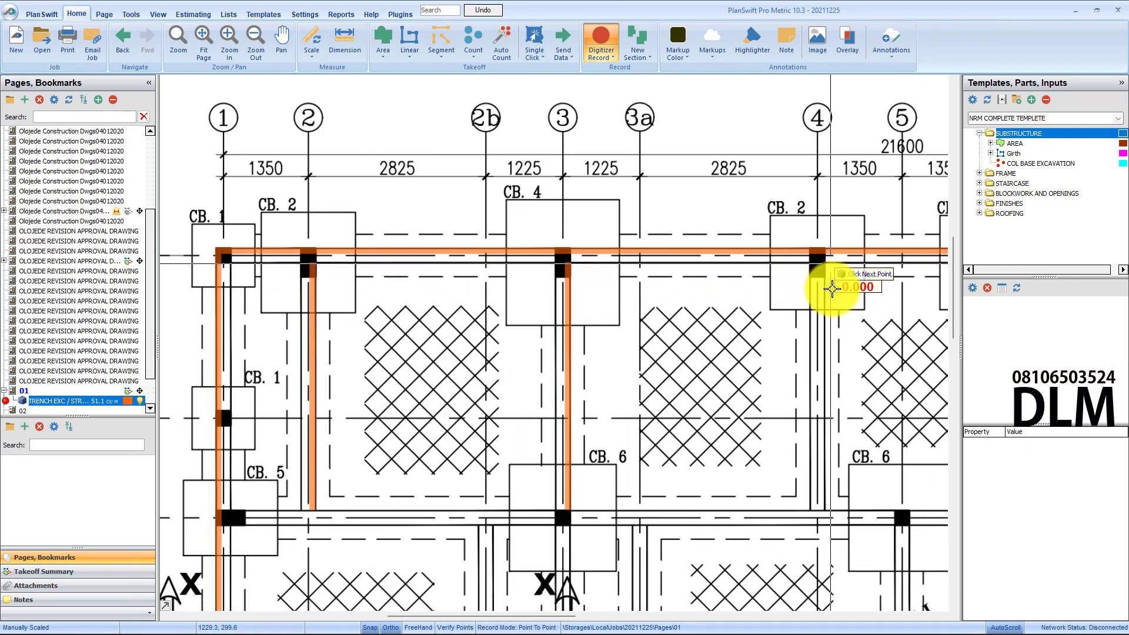
click(824, 263)
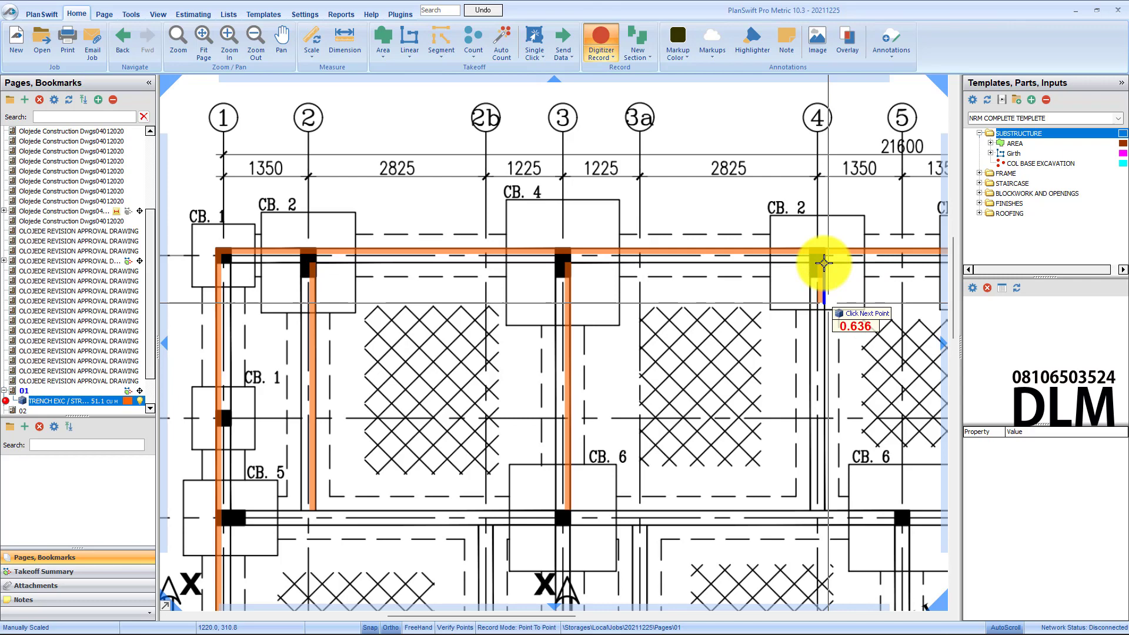
click(826, 510)
scroll(826, 511, down, 3)
scroll(826, 511, up, 2)
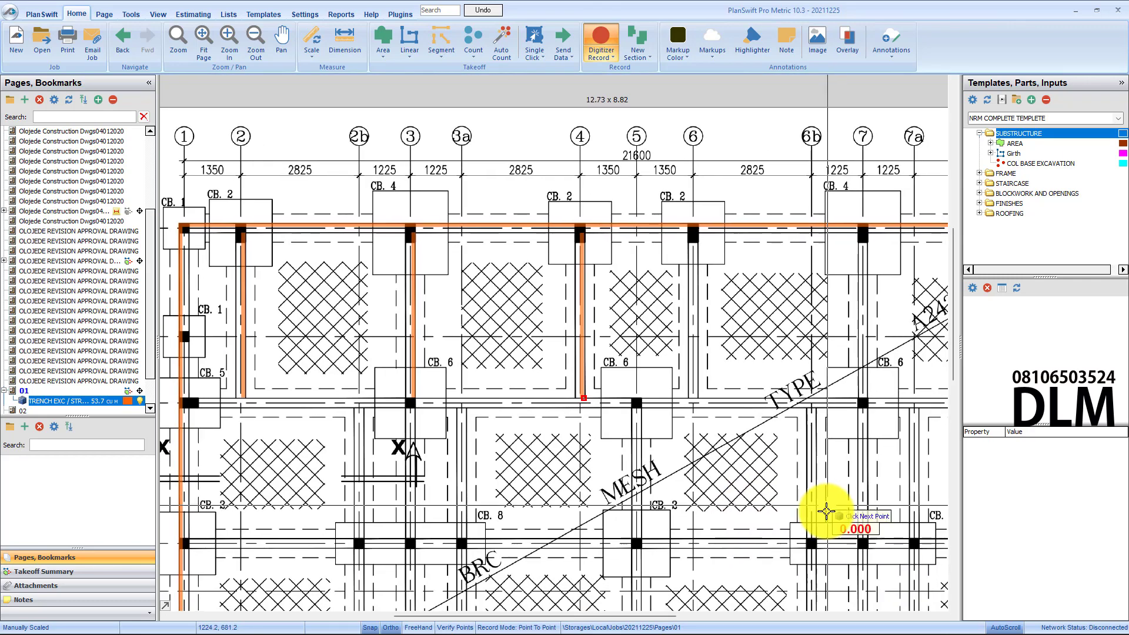
scroll(705, 238, up, 2)
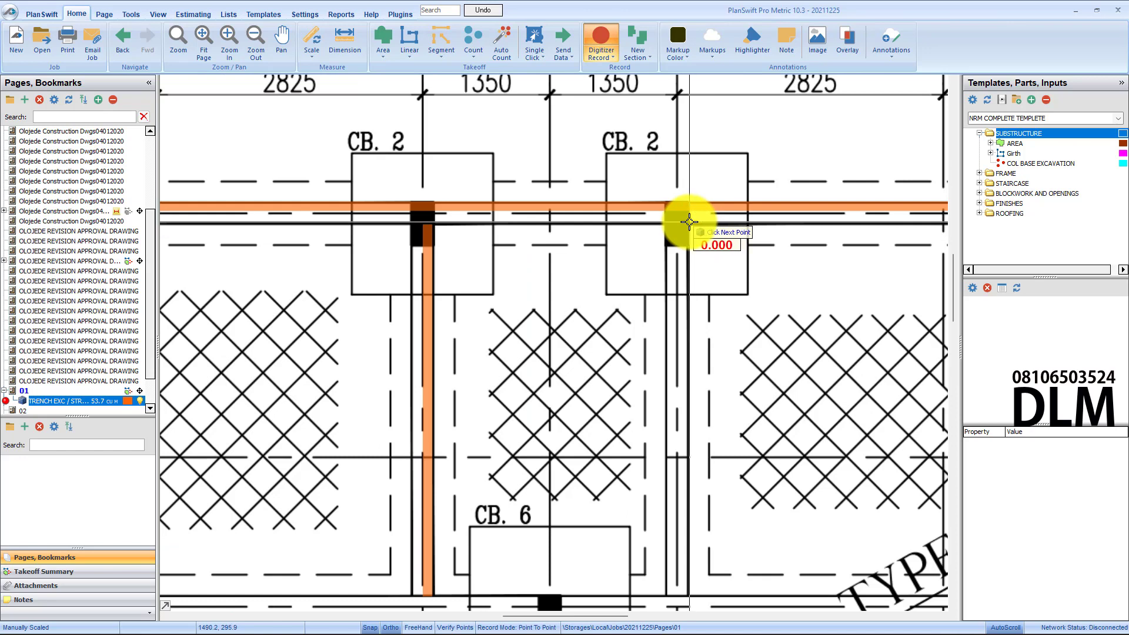
click(689, 222)
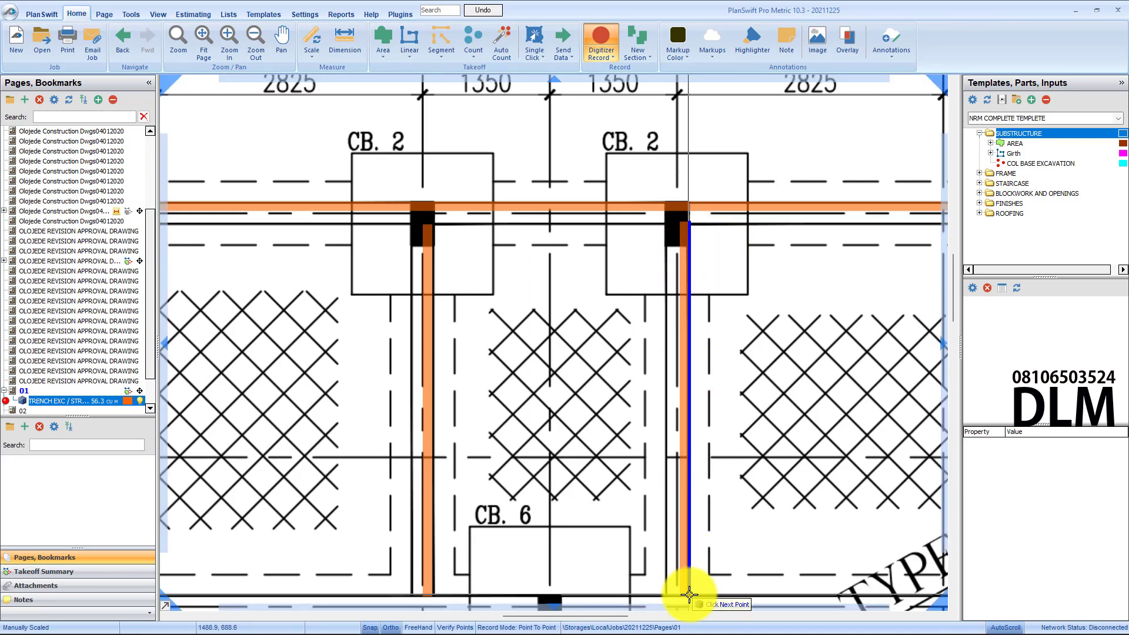
click(689, 595)
scroll(689, 595, down, 2)
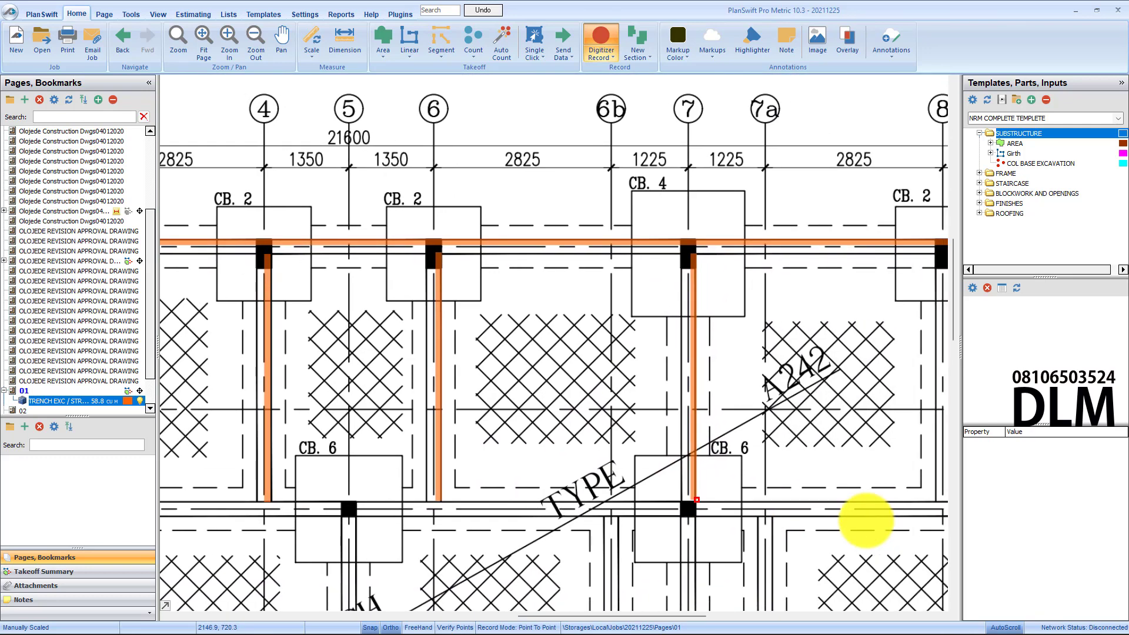
scroll(855, 226, up, 1)
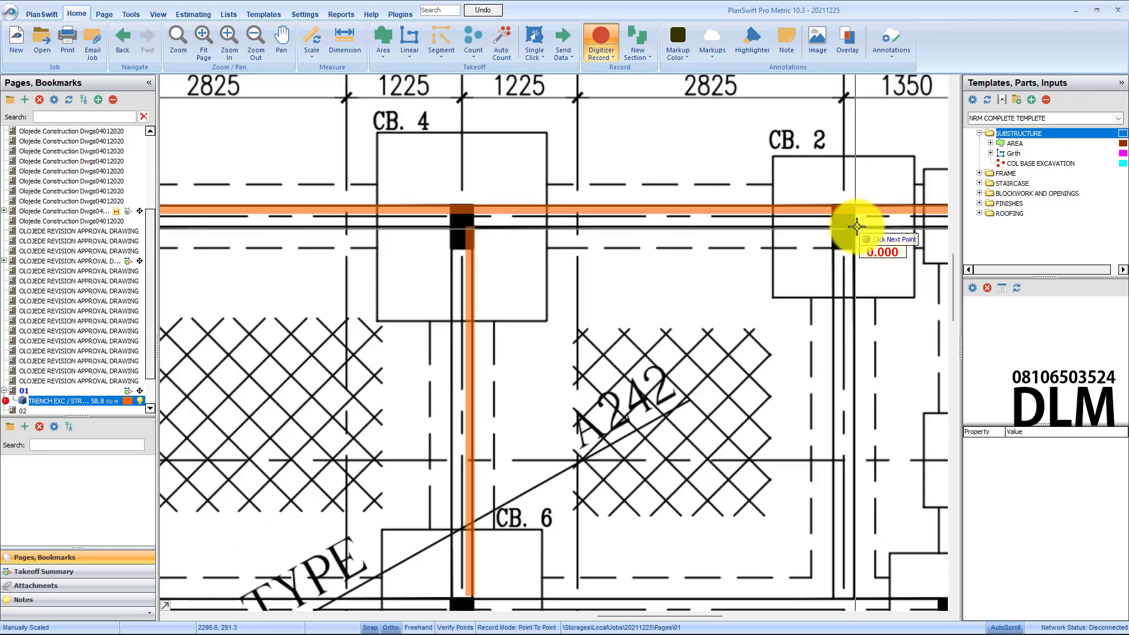
click(856, 226)
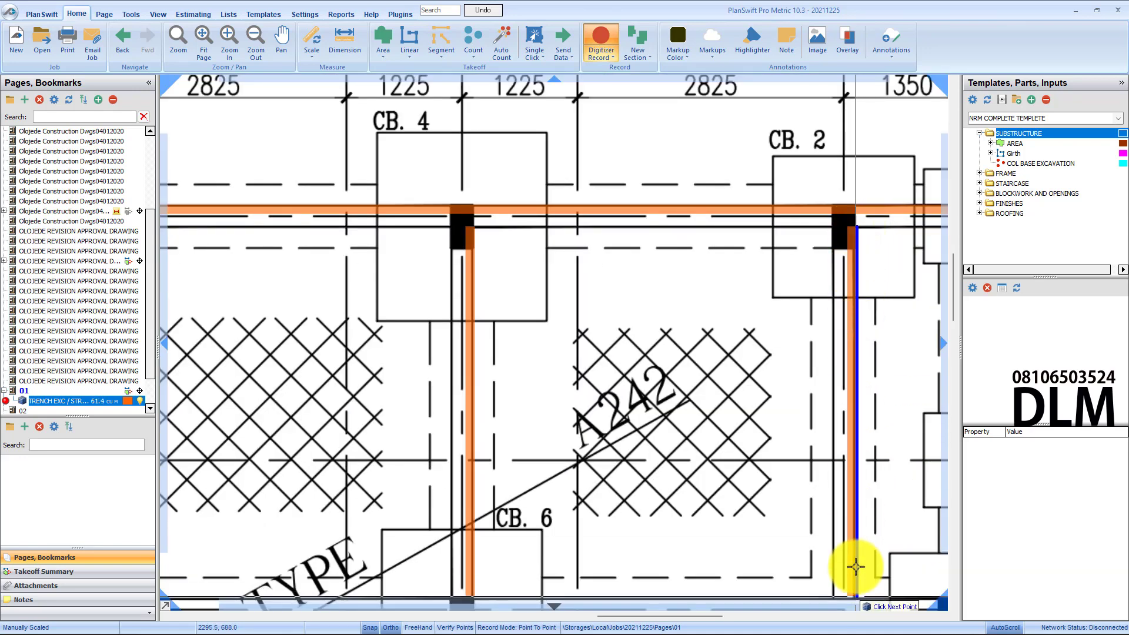
click(856, 593)
scroll(832, 567, down, 1)
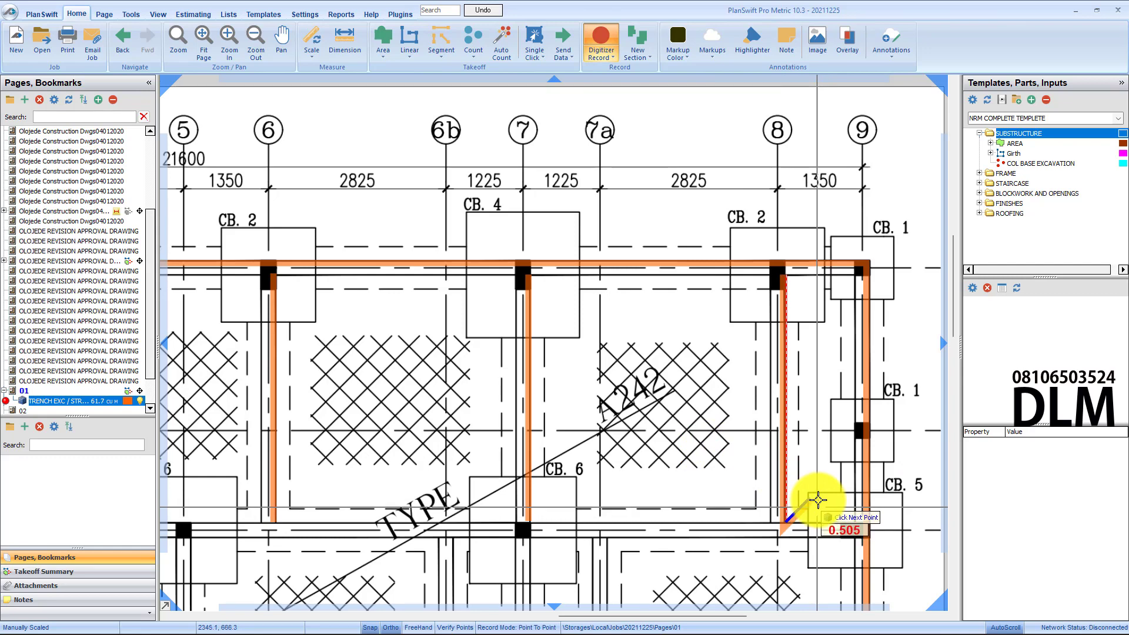
right_click(818, 500)
Stop the current recording and select the TRENCH EXC / STRIP EXC takeoff item
click(831, 522)
scroll(782, 510, down, 2)
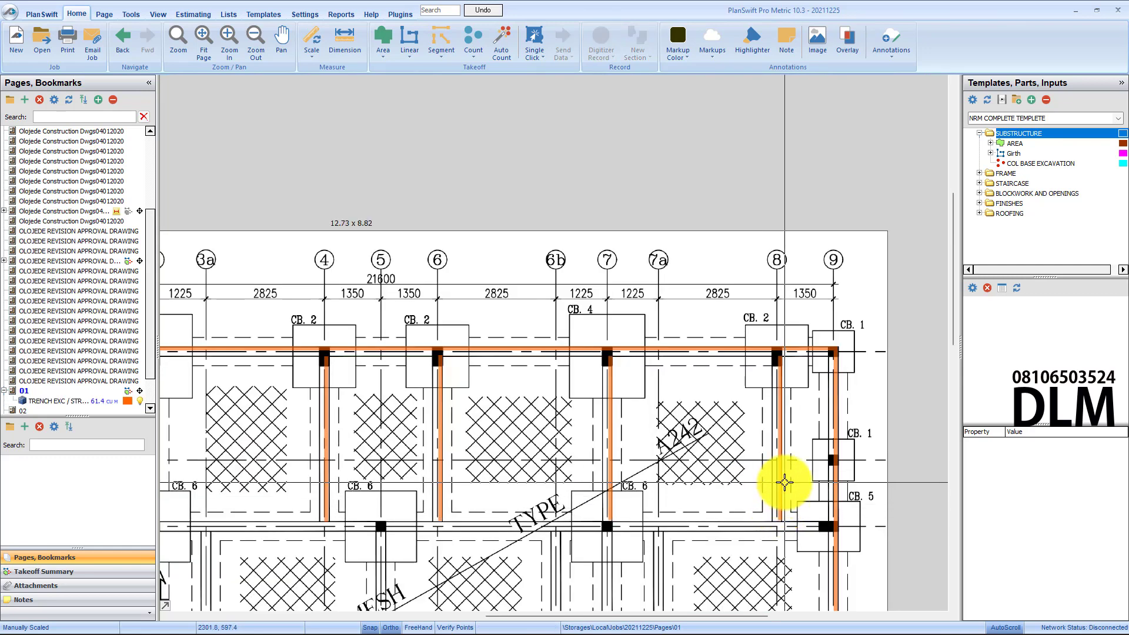
click(780, 482)
scroll(618, 504, down, 2)
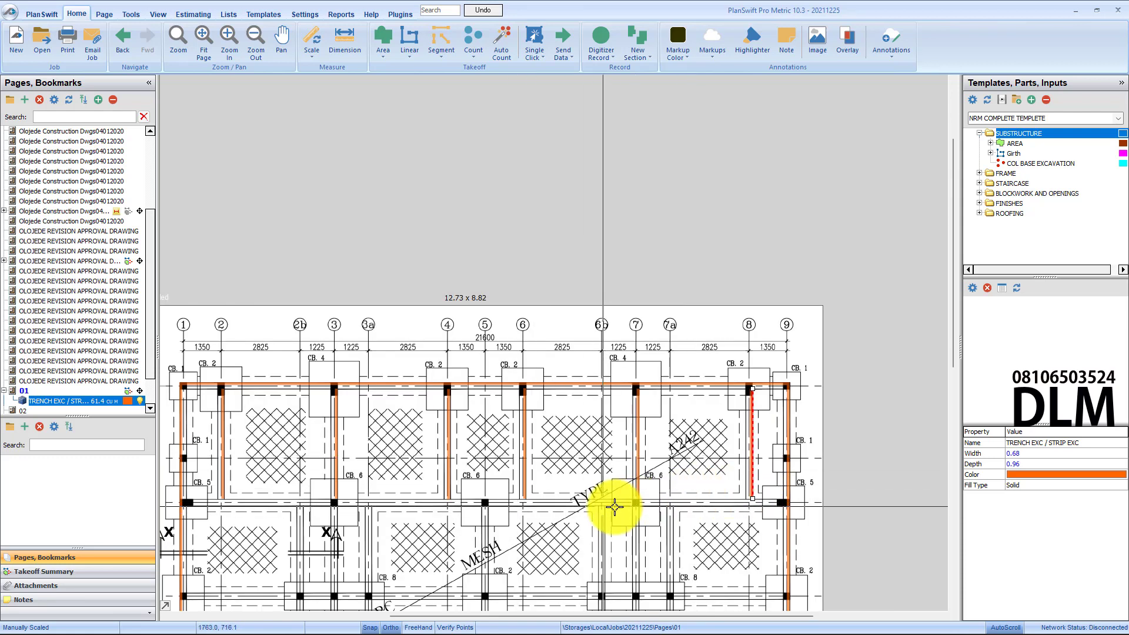
scroll(617, 506, up, 1)
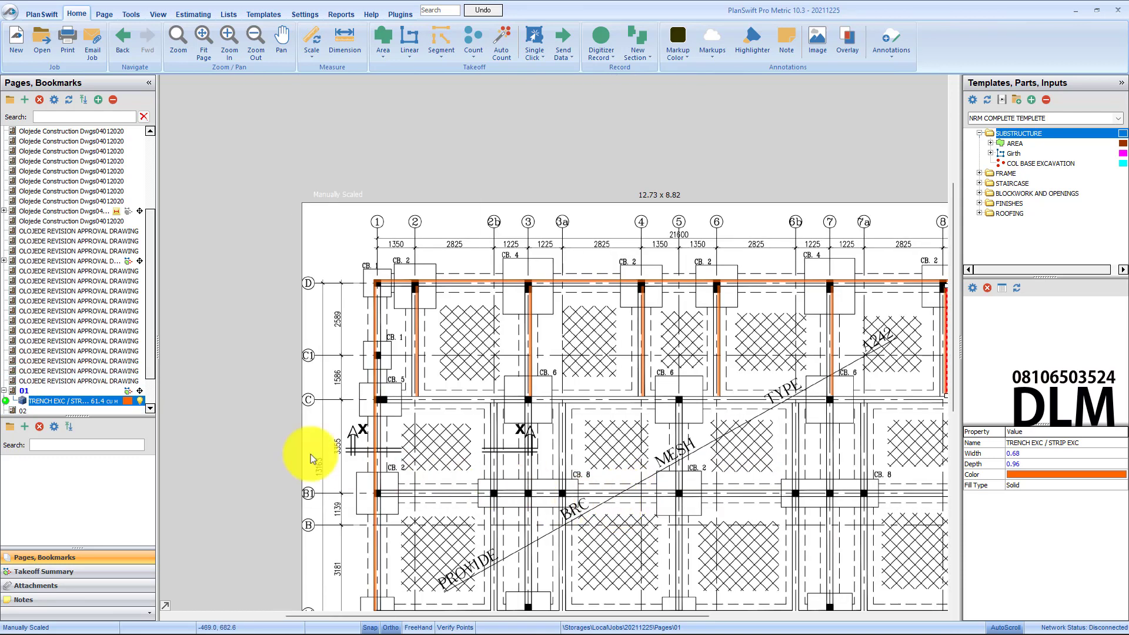
Resume trench recording and discard the misplaced start point at the CB.5 column corner
click(6, 401)
scroll(411, 457, down, 1)
scroll(431, 460, up, 3)
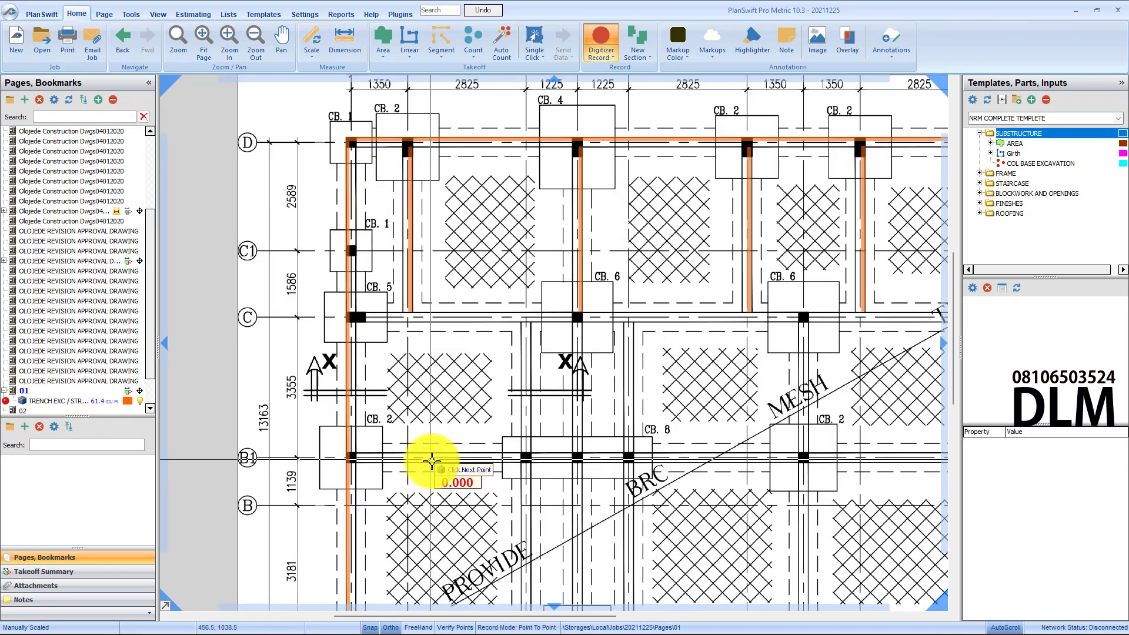
scroll(330, 250, up, 3)
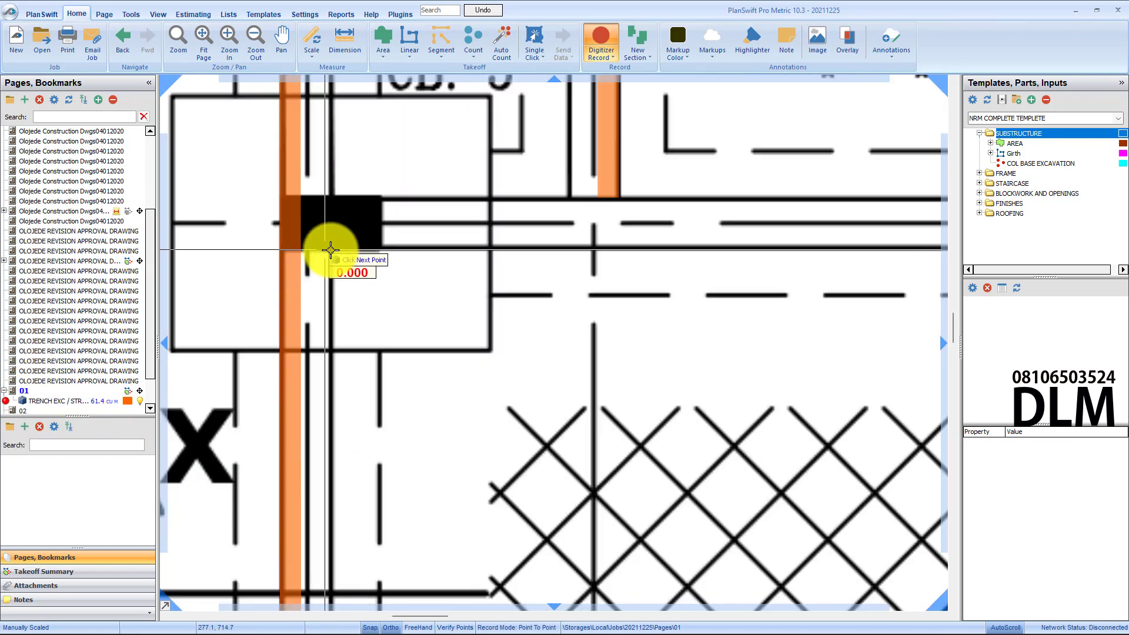
click(330, 249)
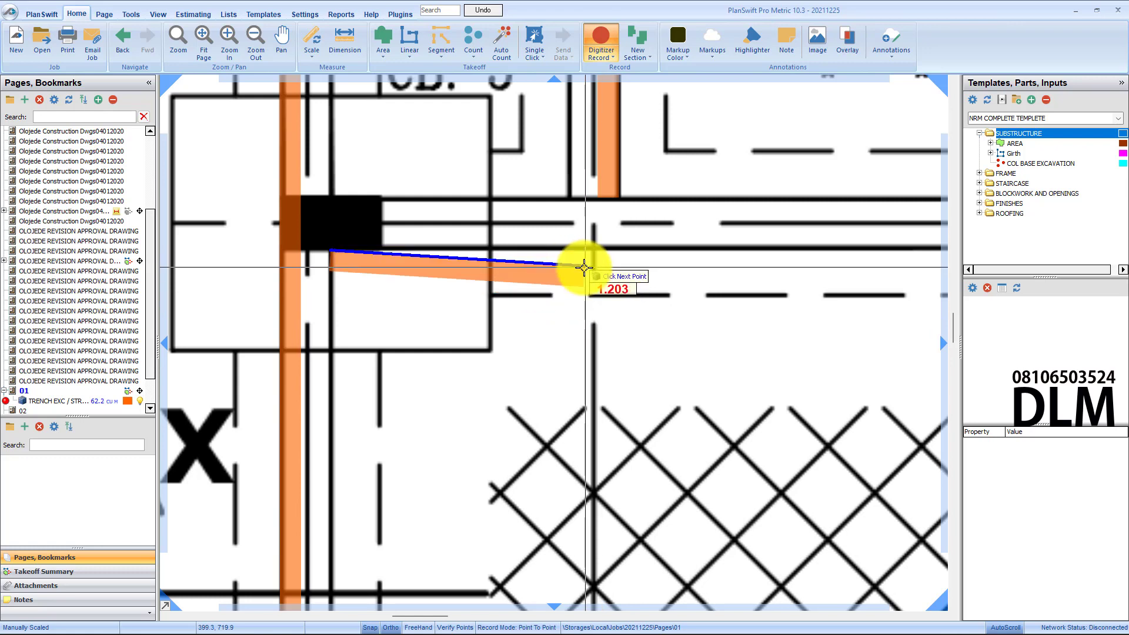
key(Escape)
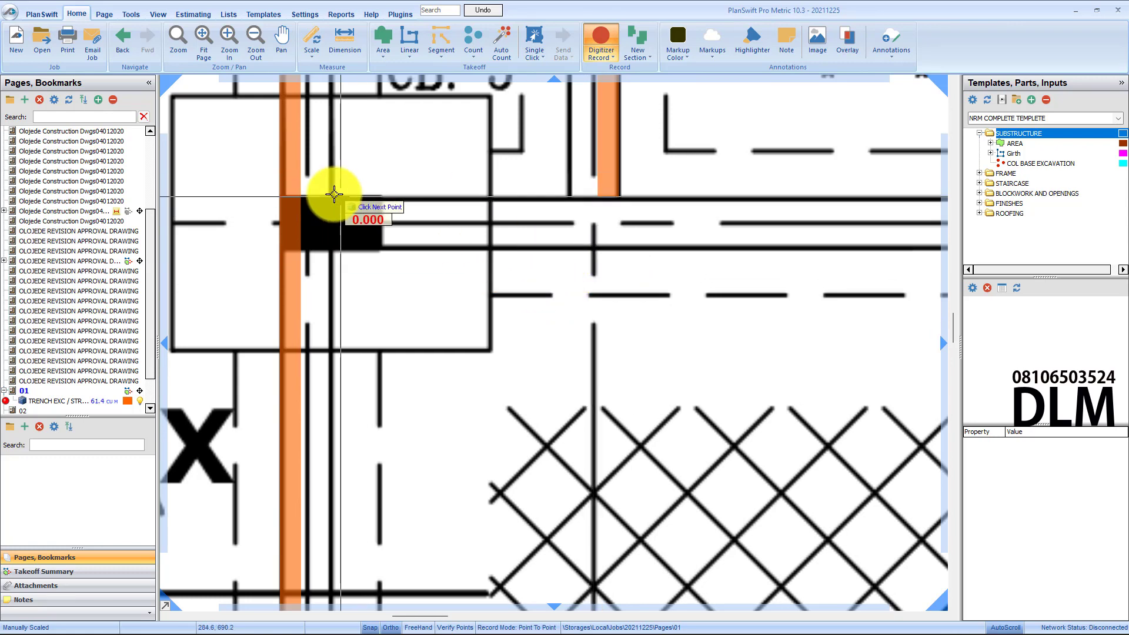
scroll(333, 194, down, 3)
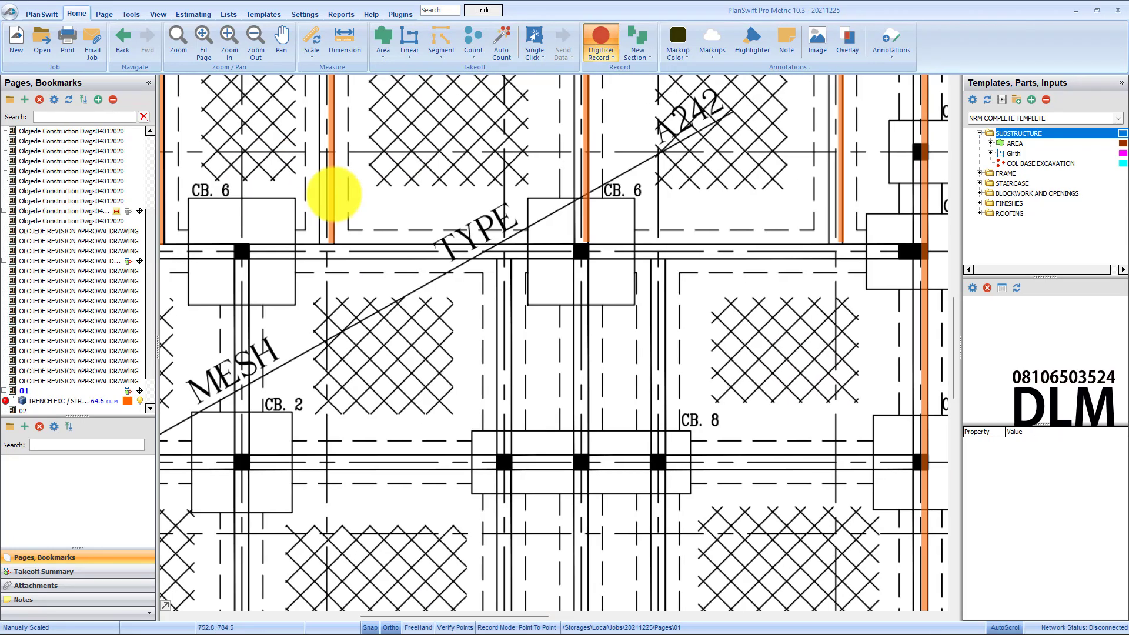
scroll(365, 194, up, 2)
scroll(702, 269, up, 2)
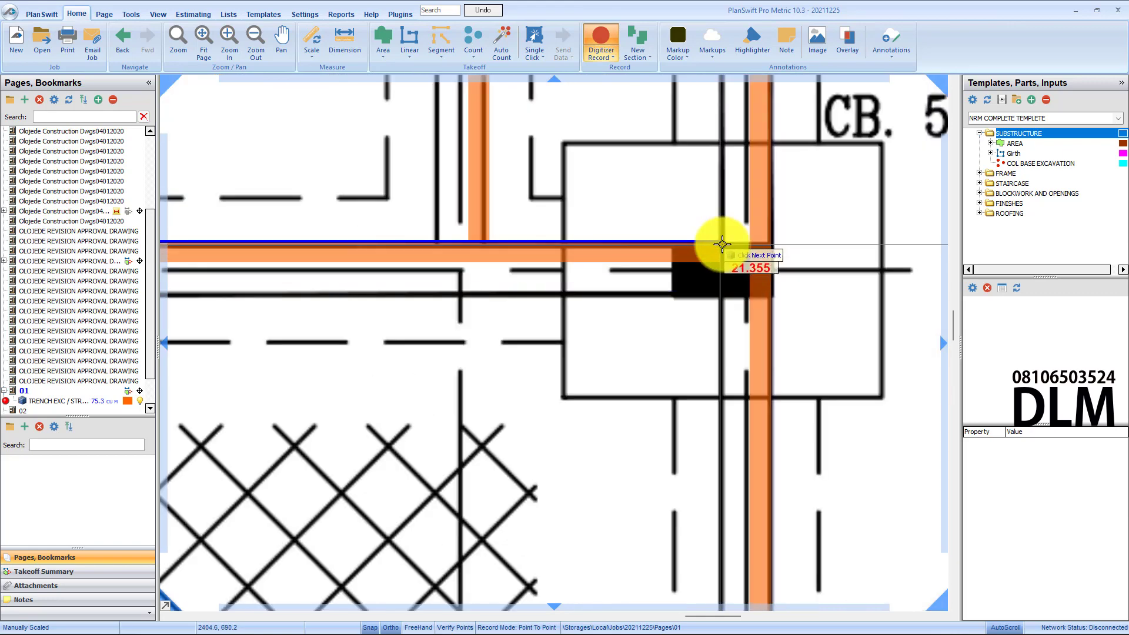
Run the grid C trench to the right CB.5, then continue to the left CB.2 column
scroll(720, 247, down, 3)
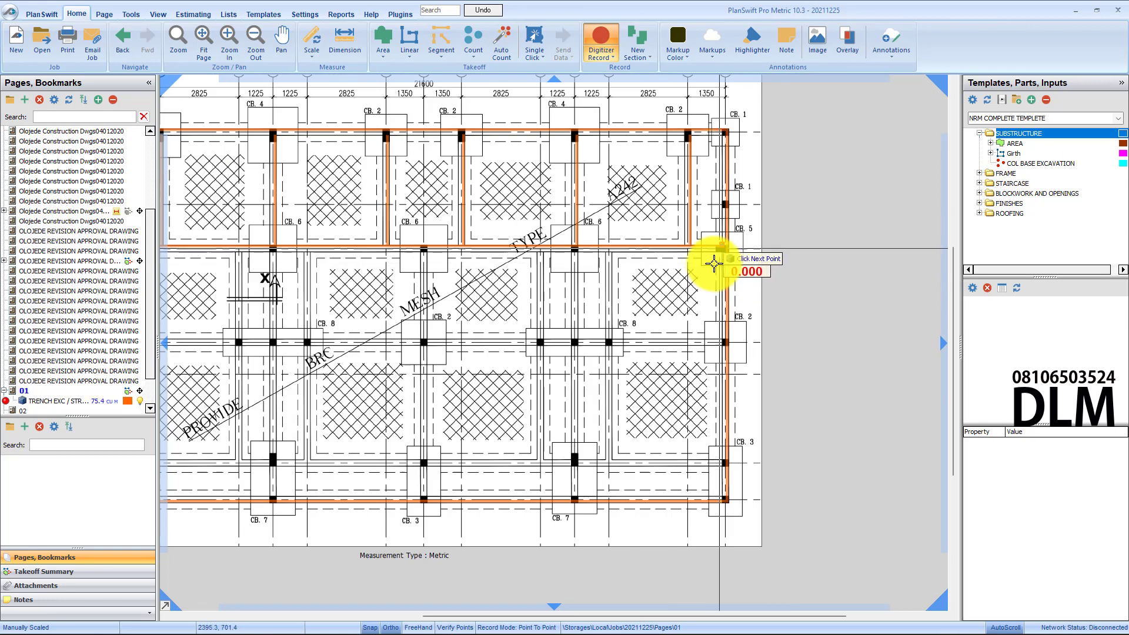
click(714, 262)
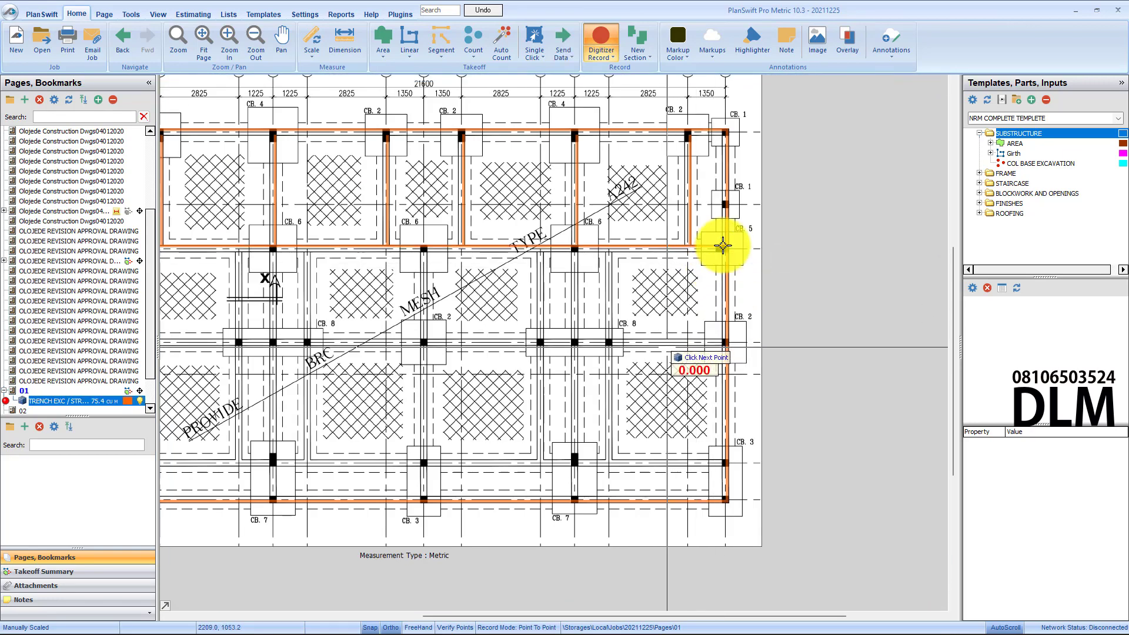
scroll(723, 244, up, 3)
scroll(797, 324, up, 1)
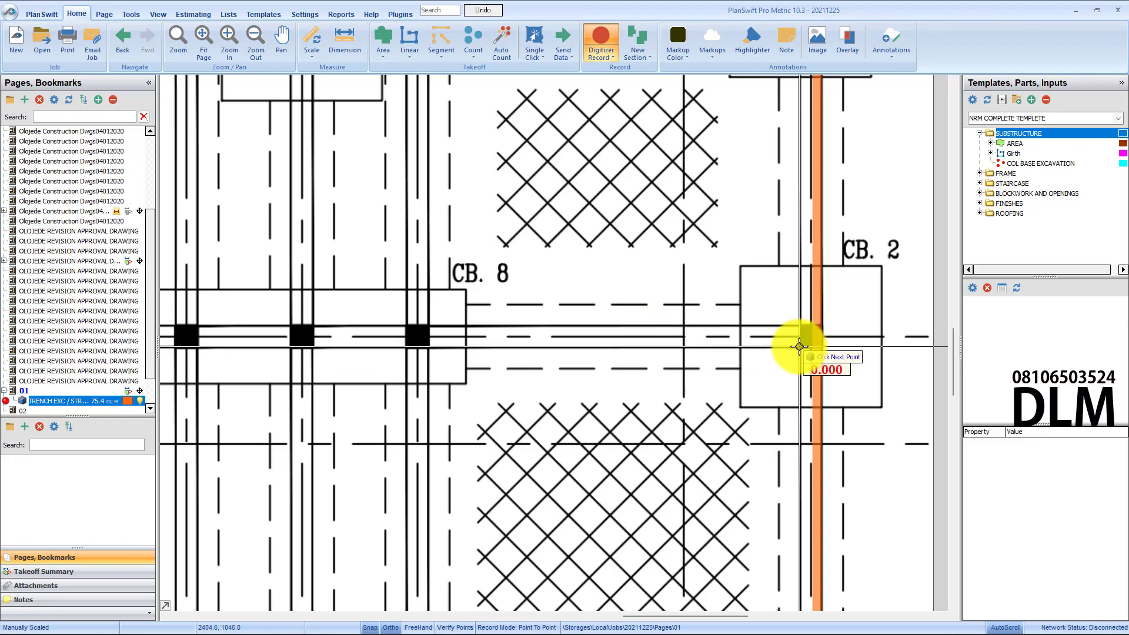
scroll(799, 346, down, 3)
scroll(202, 384, up, 4)
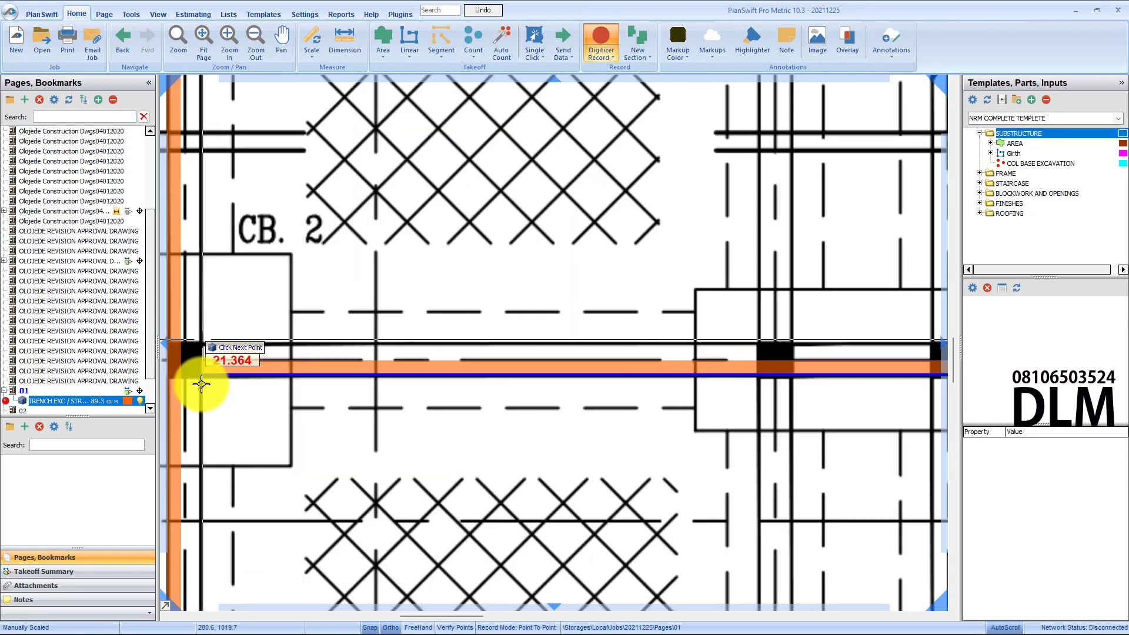
click(201, 384)
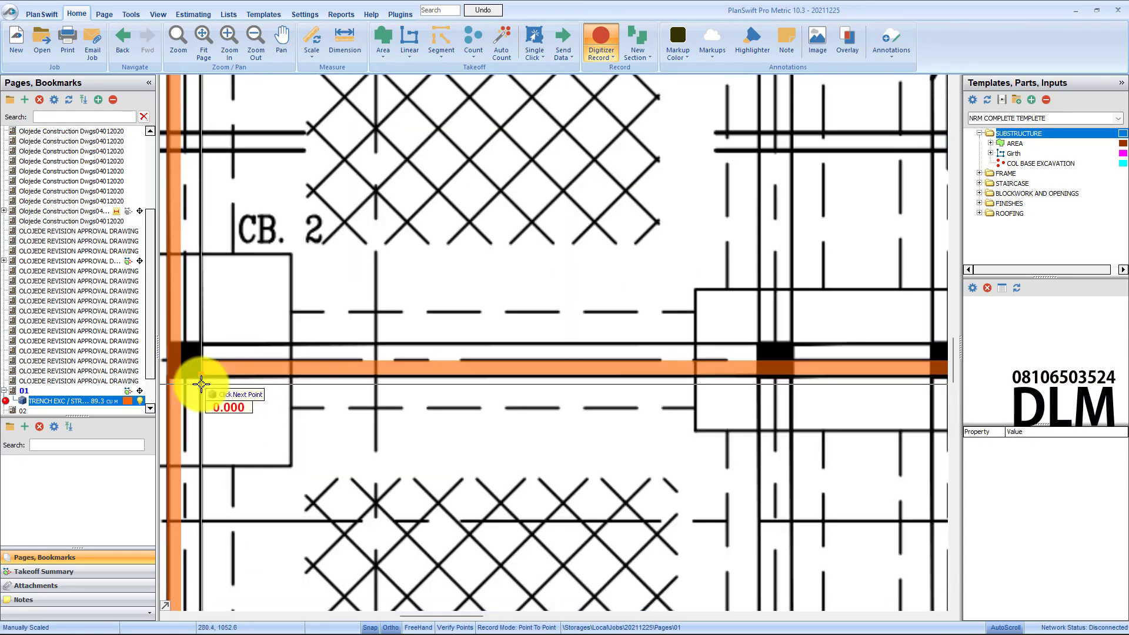
Finish that run at the top beam and add a trench from the bottom beam to the top beam
scroll(201, 384, down, 3)
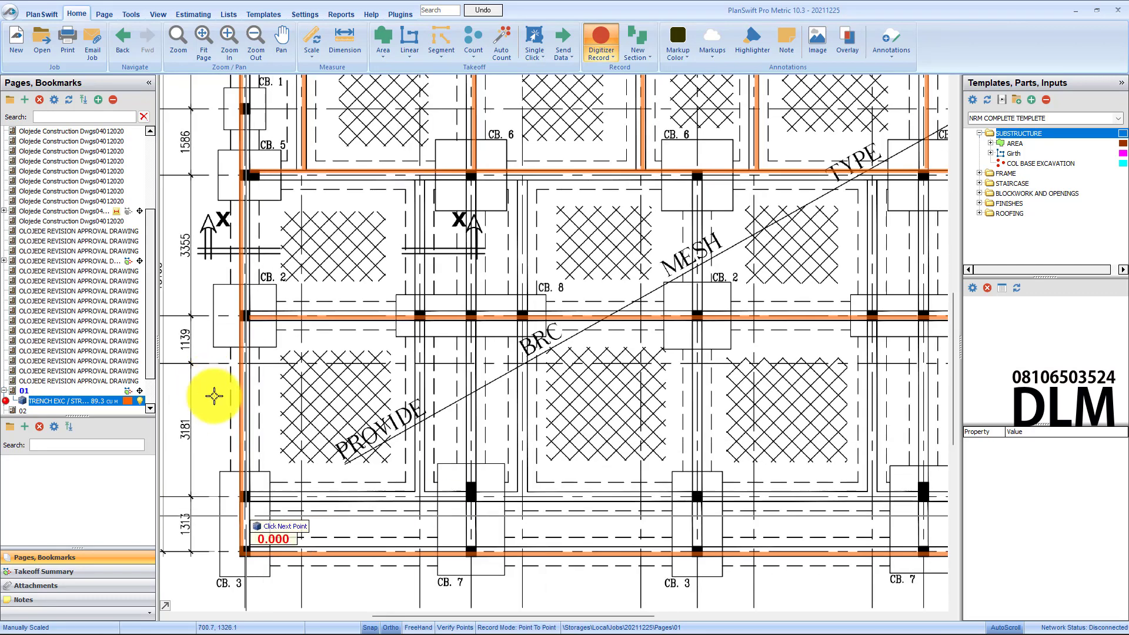
scroll(214, 390, up, 4)
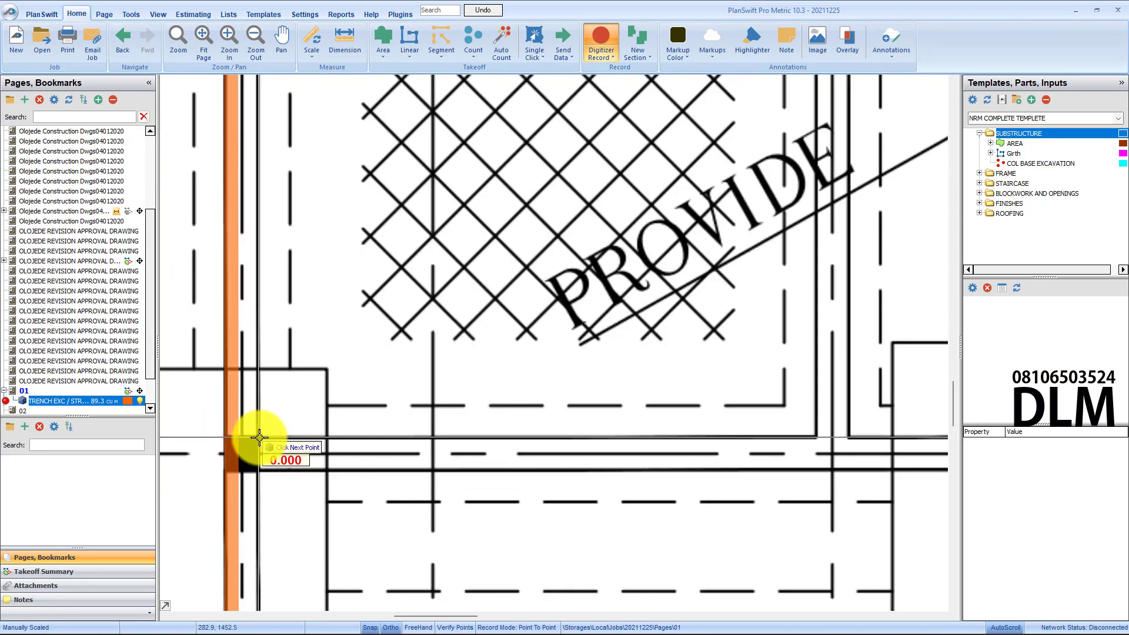
scroll(260, 439, down, 4)
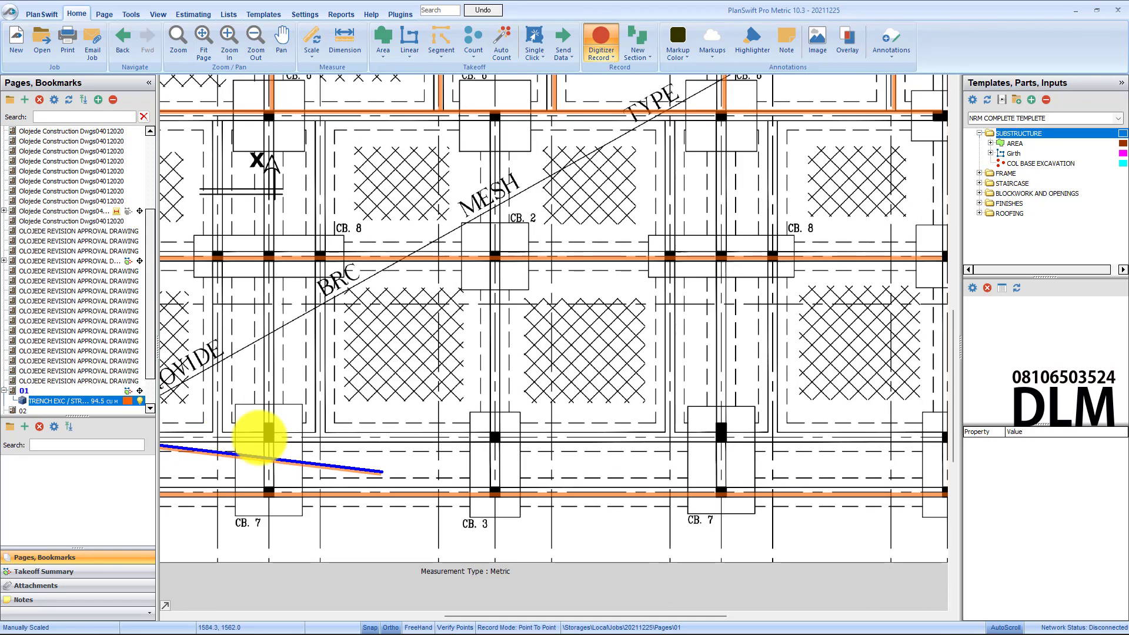
scroll(646, 406, up, 4)
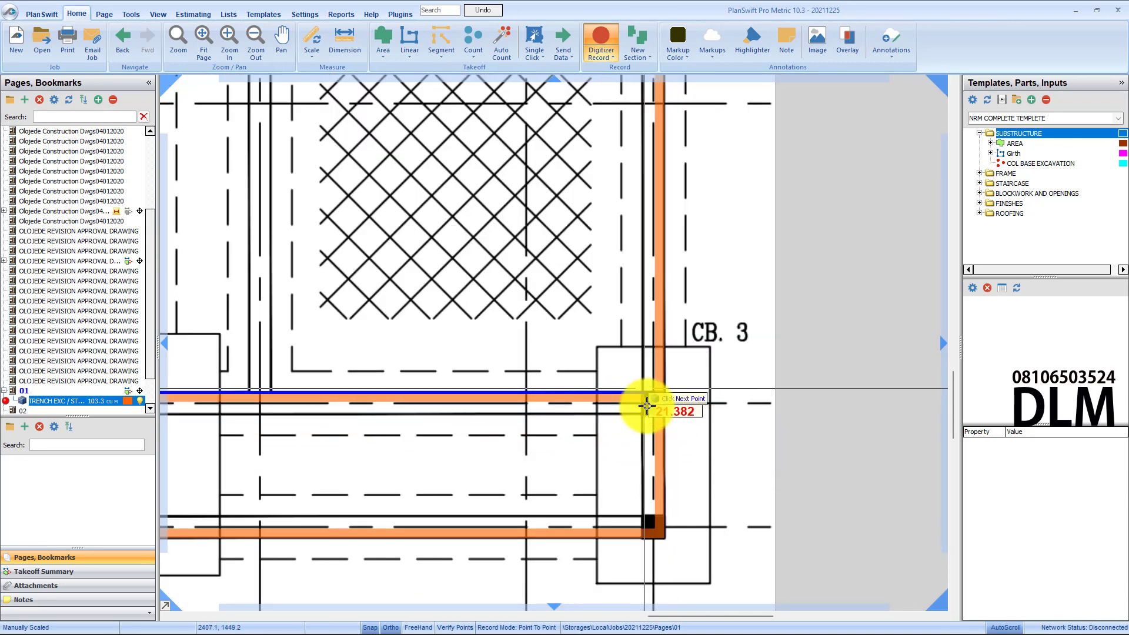
scroll(640, 386, down, 4)
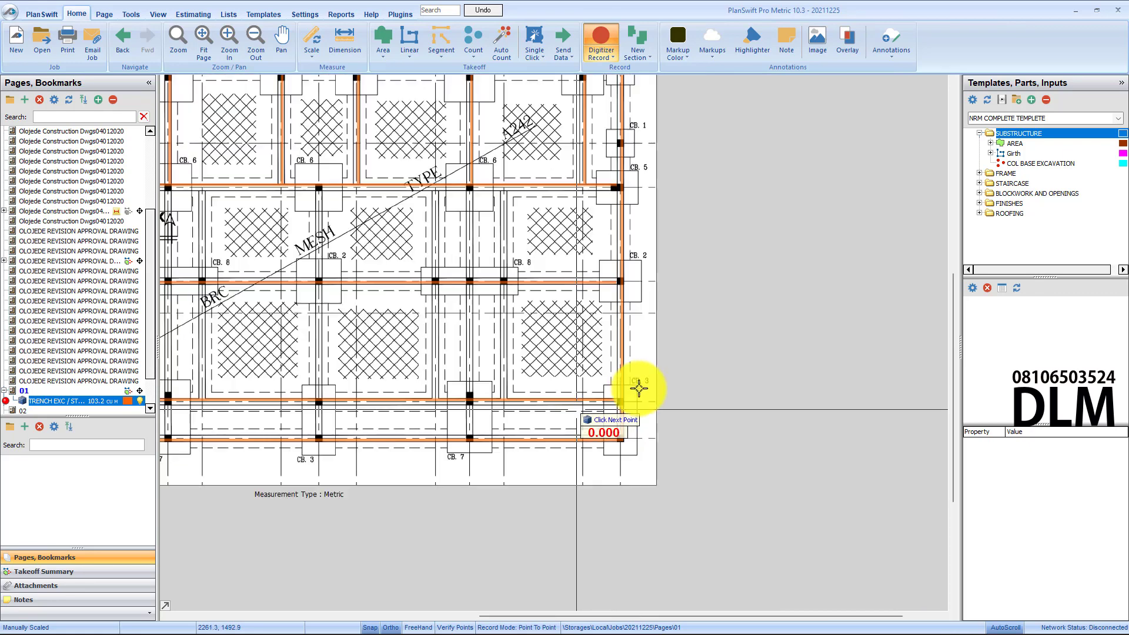
scroll(468, 471, up, 4)
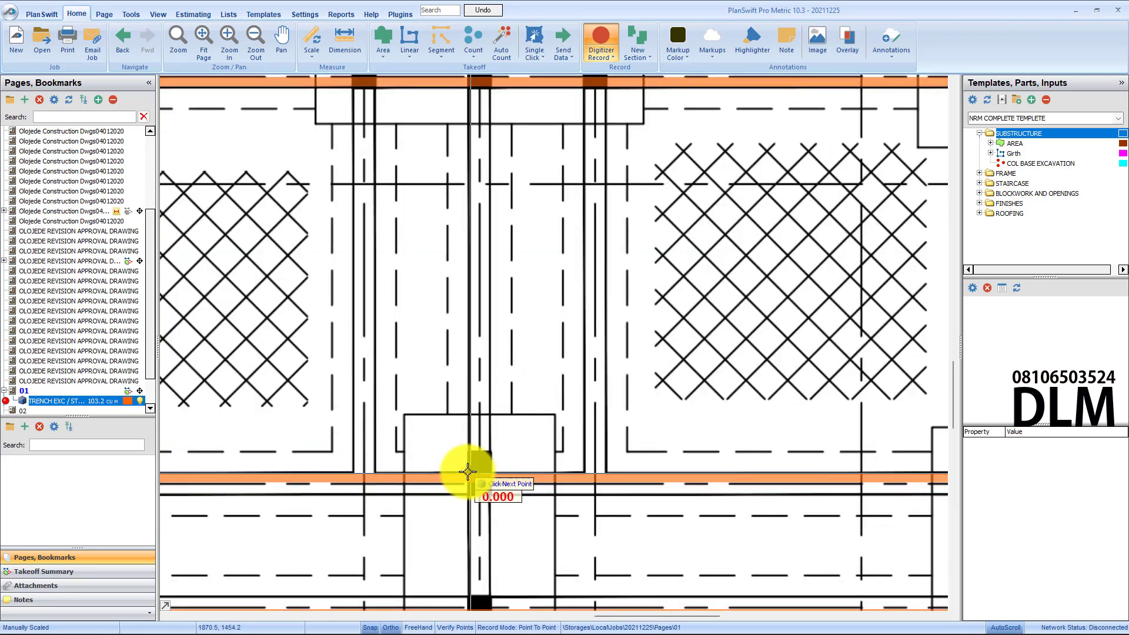
scroll(485, 373, down, 4)
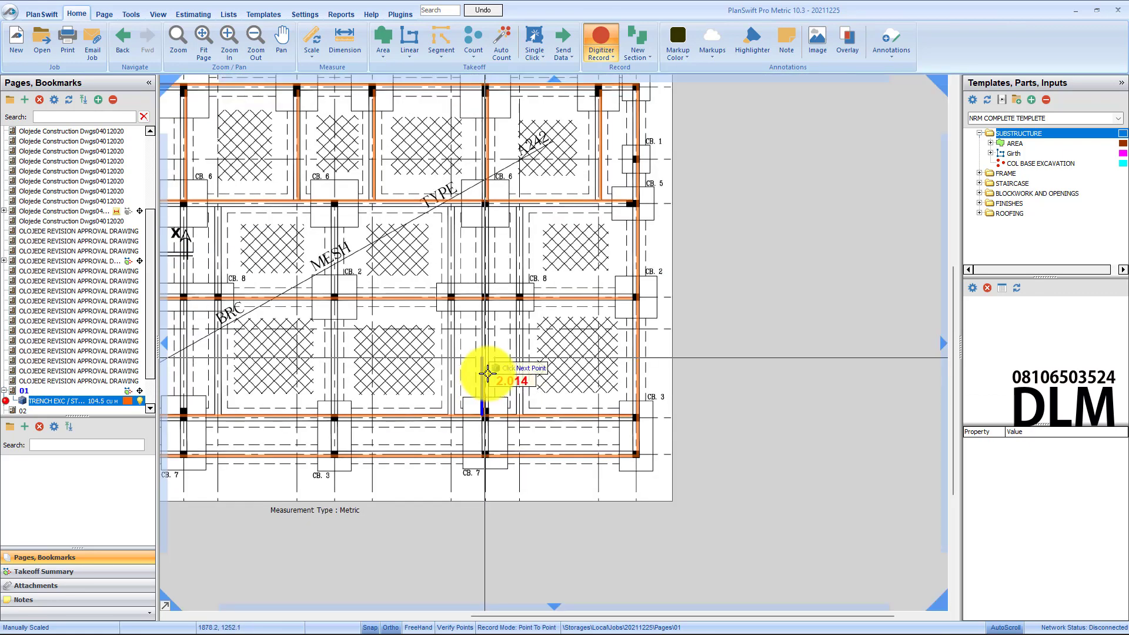
scroll(487, 373, up, 4)
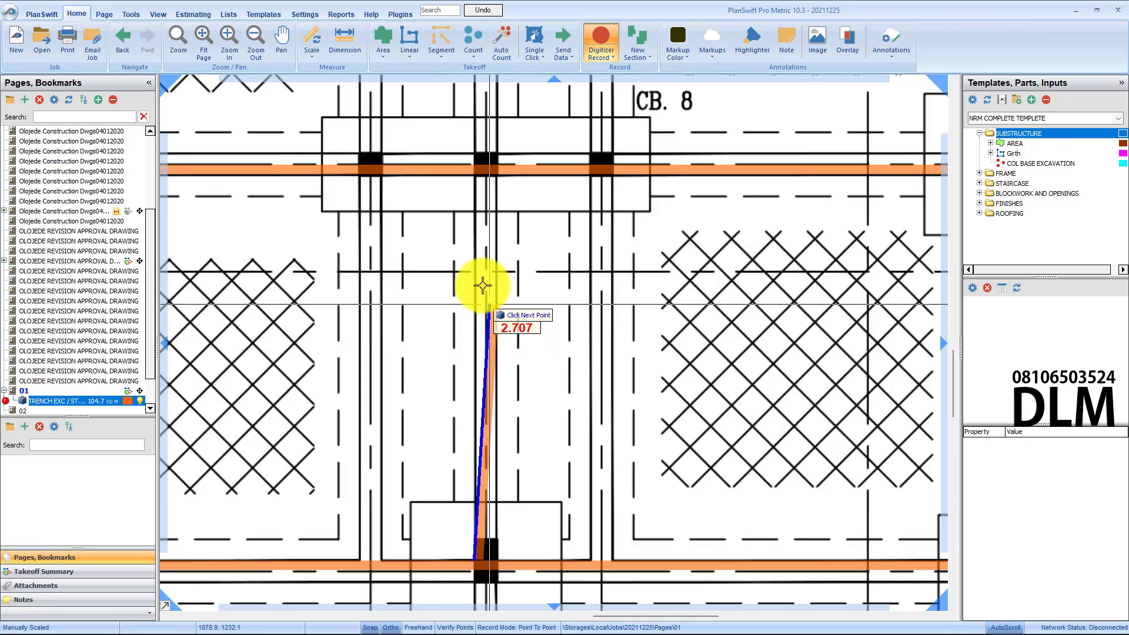
double_click(477, 176)
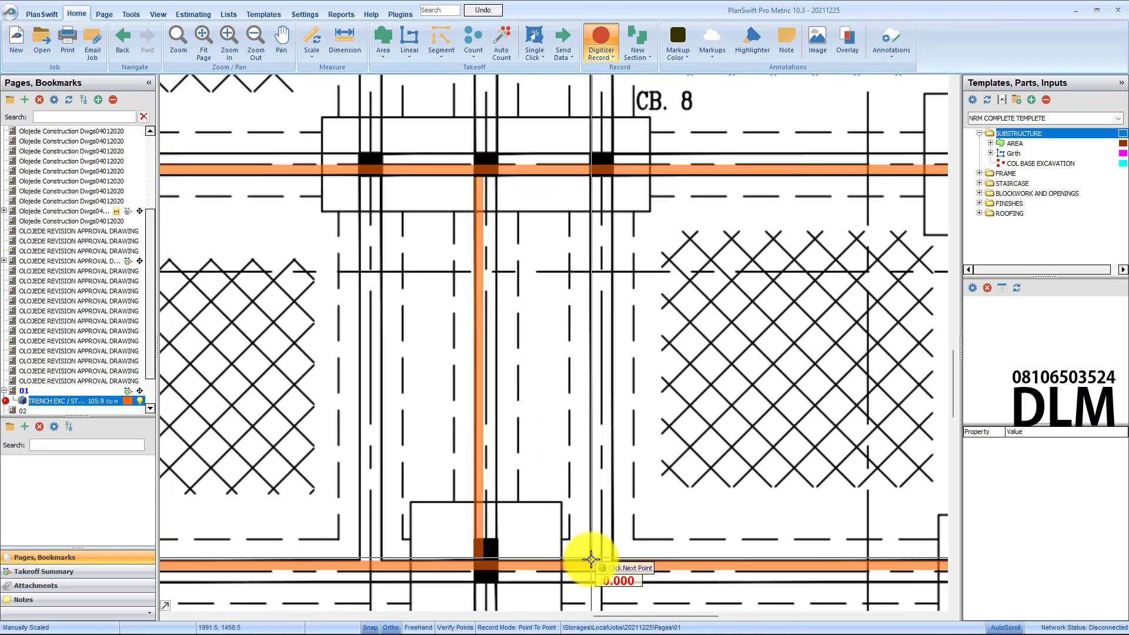
click(591, 560)
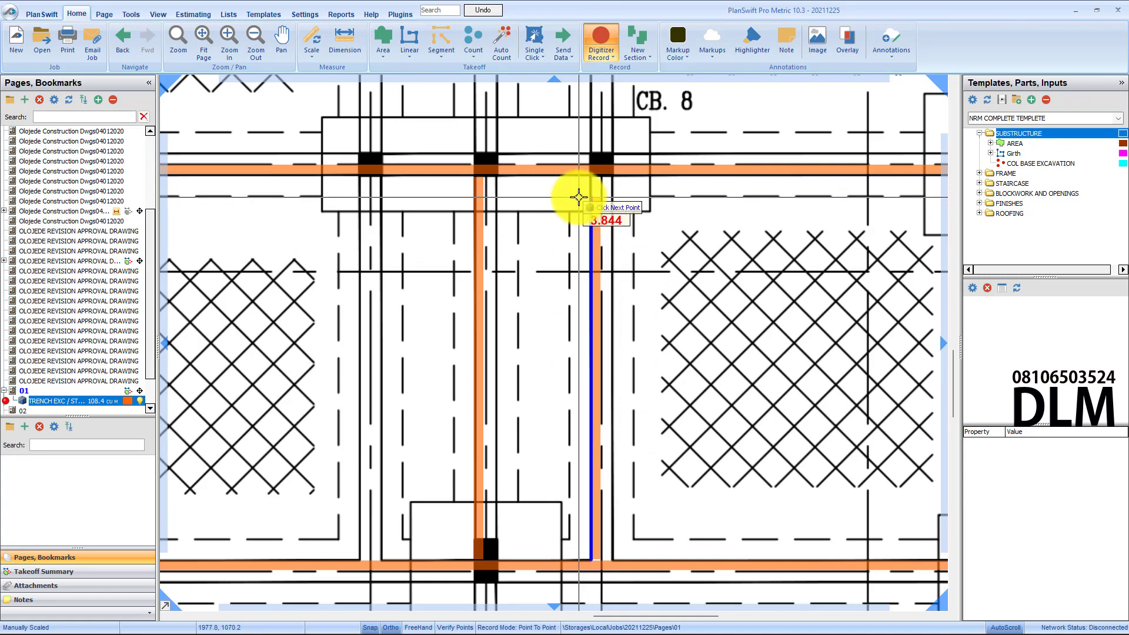
double_click(591, 177)
End the current trench segment and trace another short trench segment along a lower beam
scroll(591, 176, down, 6)
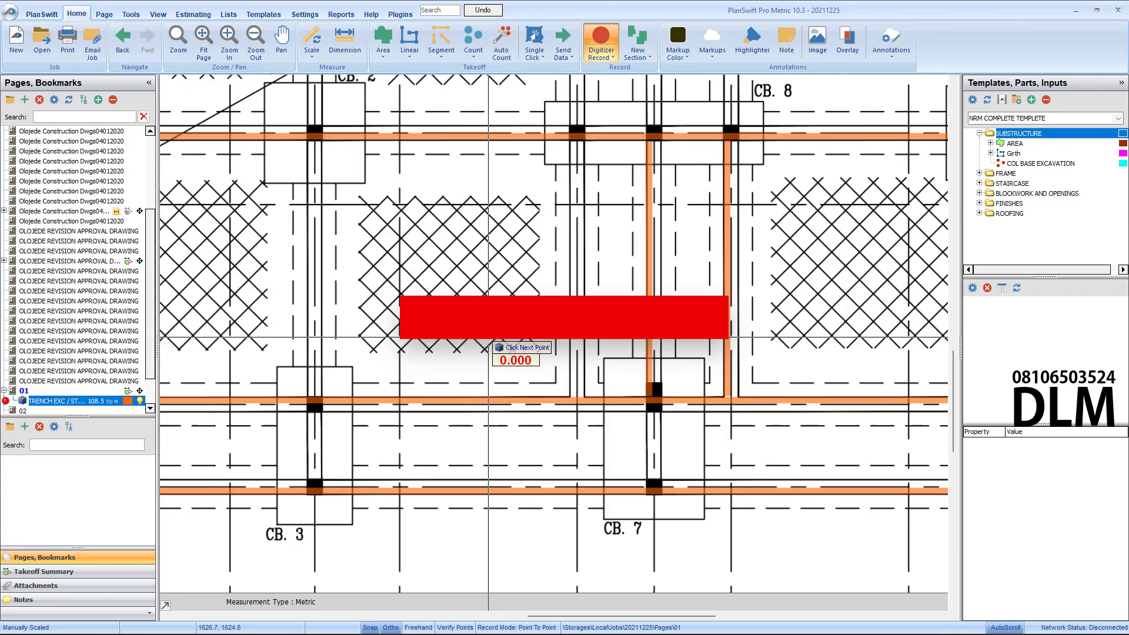
scroll(379, 400, down, 1)
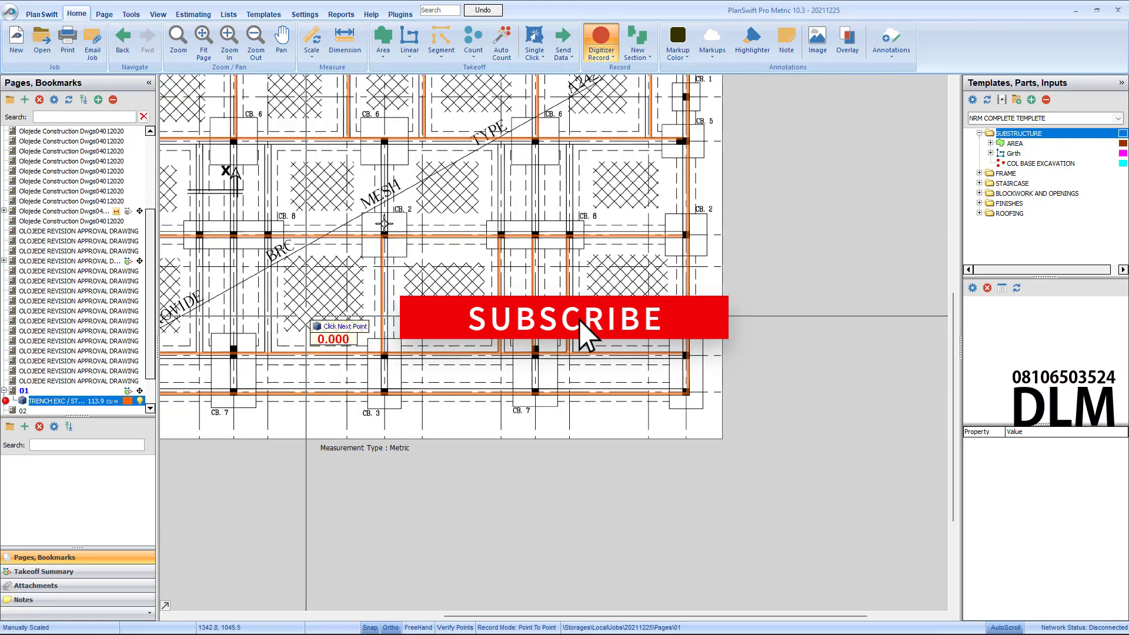
scroll(343, 328, up, 4)
scroll(316, 189, up, 2)
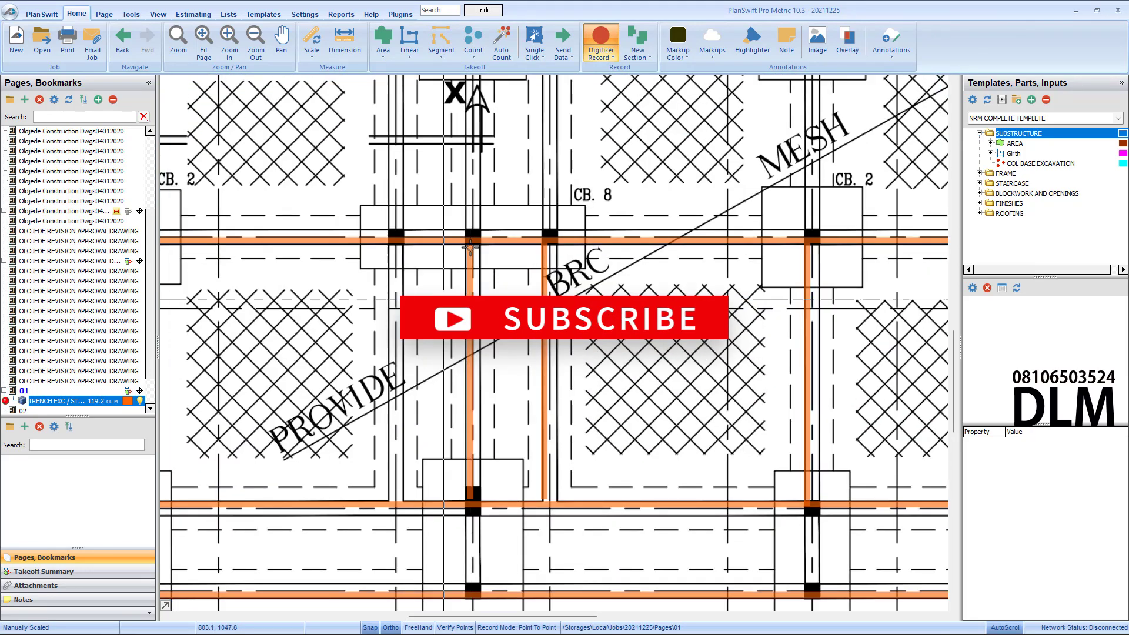
double_click(397, 244)
scroll(398, 244, down, 3)
scroll(521, 483, up, 3)
click(520, 556)
double_click(521, 482)
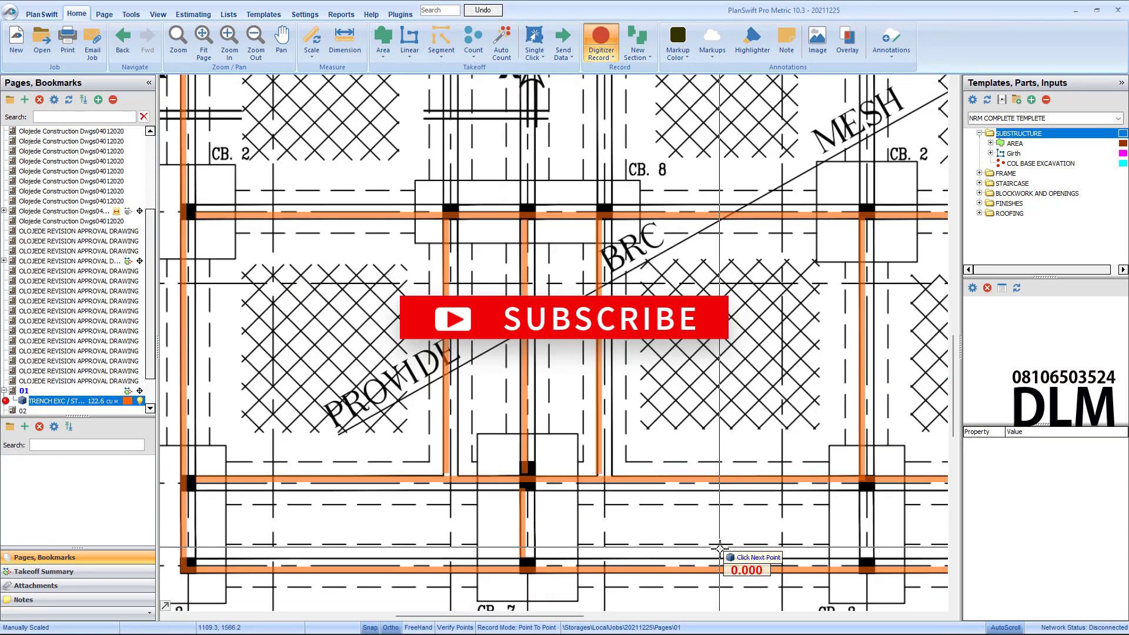
scroll(577, 461, down, 2)
scroll(585, 461, up, 4)
Trace the last three trench segments along the remaining internal beams, reaching 138.1 cu m
click(789, 494)
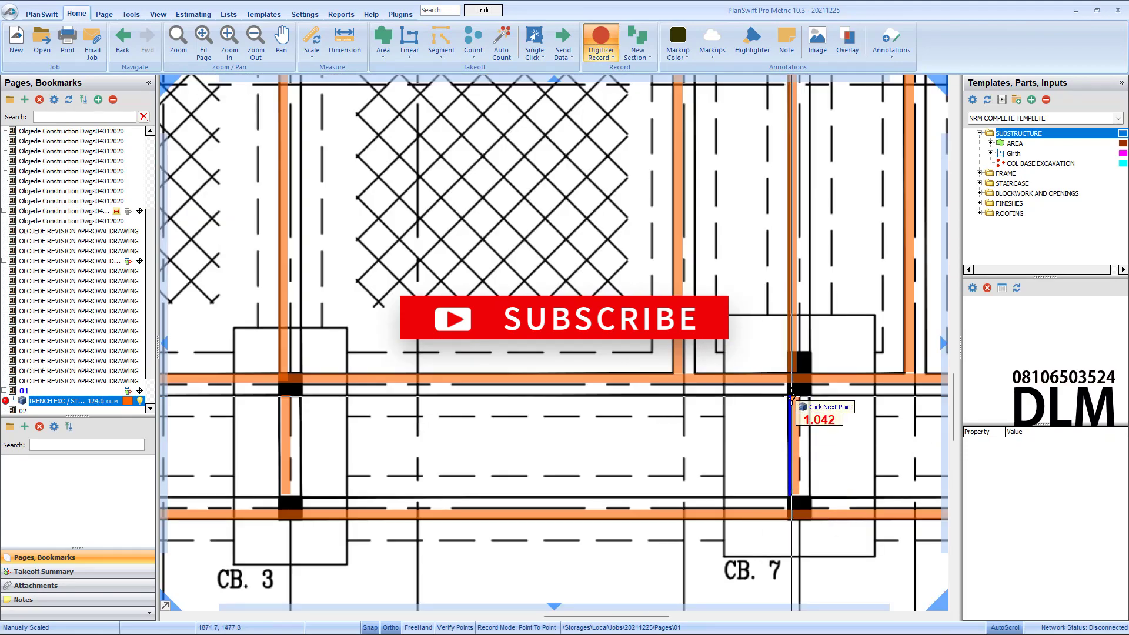
scroll(788, 406, down, 2)
scroll(713, 441, up, 3)
double_click(586, 421)
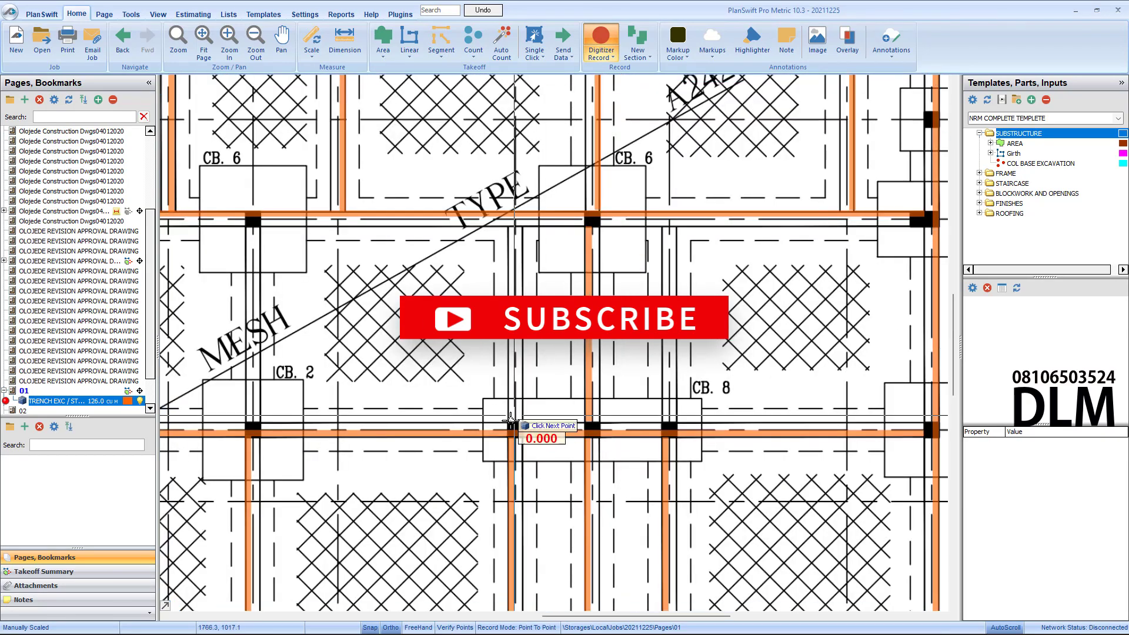
scroll(529, 412, down, 2)
scroll(629, 382, up, 2)
click(662, 281)
double_click(597, 372)
scroll(597, 372, down, 3)
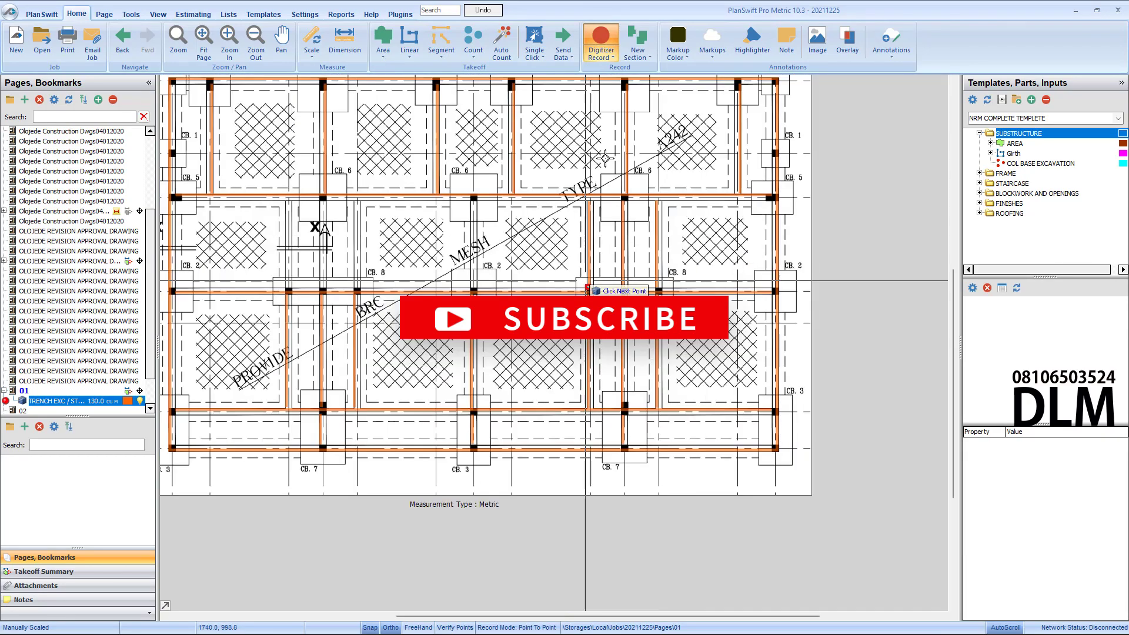
scroll(764, 476, up, 3)
click(356, 261)
scroll(356, 462, down, 2)
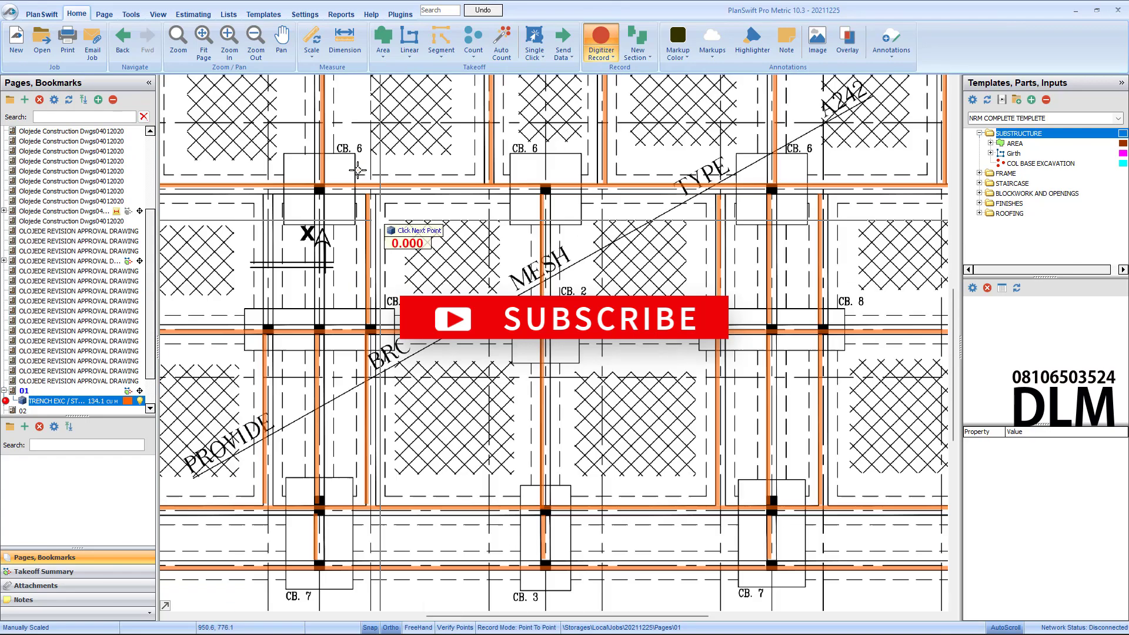
scroll(411, 318, up, 2)
double_click(411, 317)
scroll(794, 385, down, 1)
scroll(709, 467, up, 2)
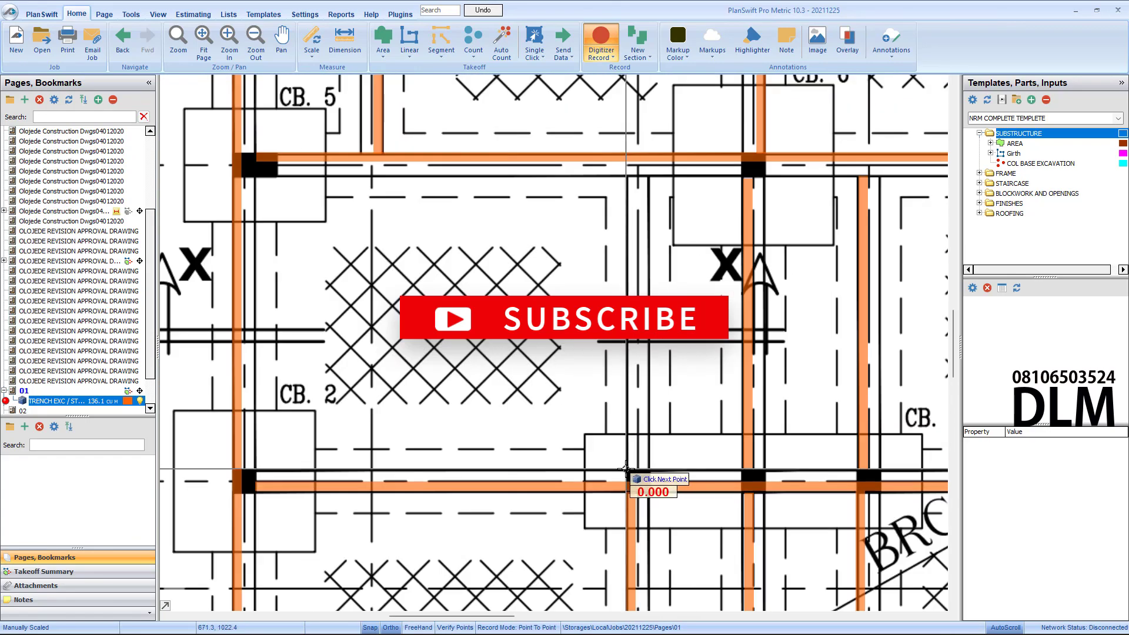
scroll(647, 179, down, 3)
scroll(600, 231, down, 1)
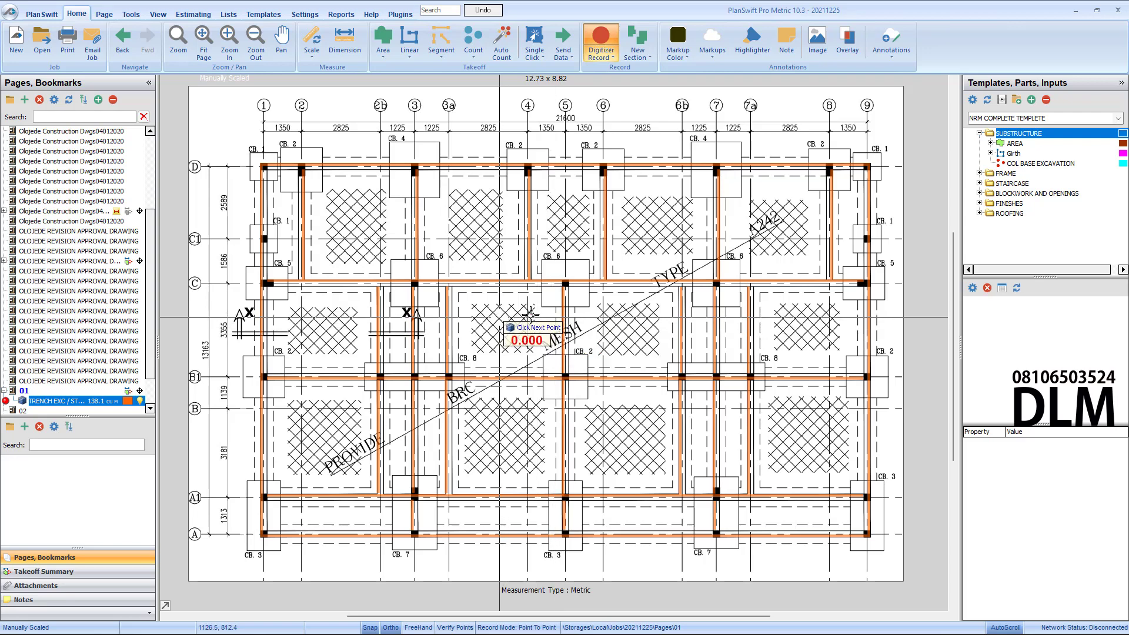
Stop Digitizer Record and deselect the trench takeoff, leaving it at 138.1 cu m
right_click(345, 320)
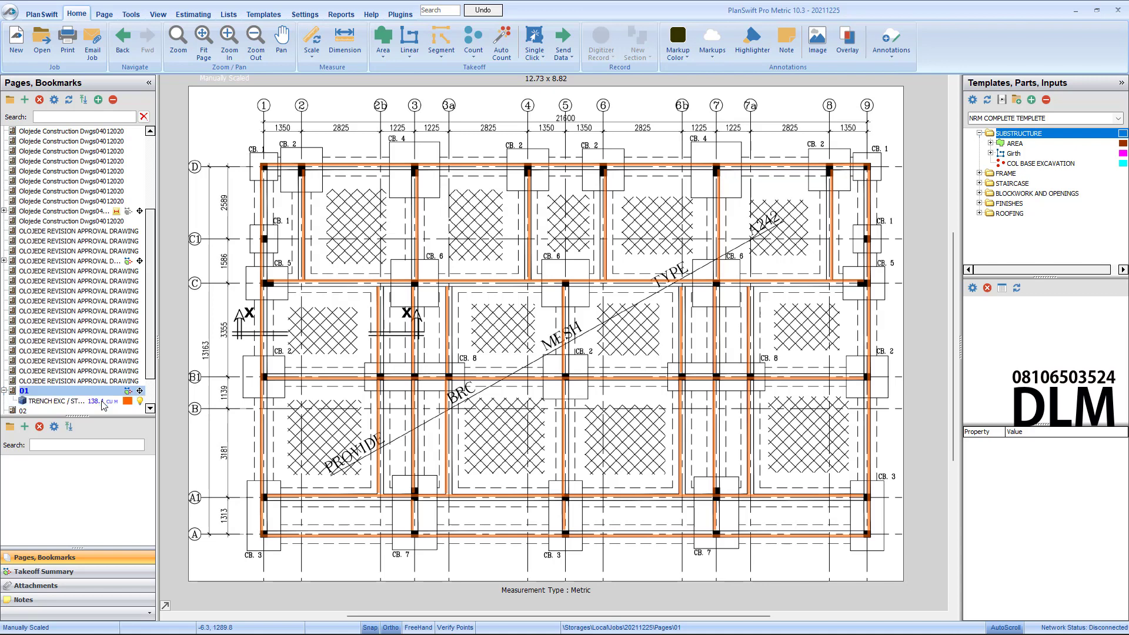
click(103, 406)
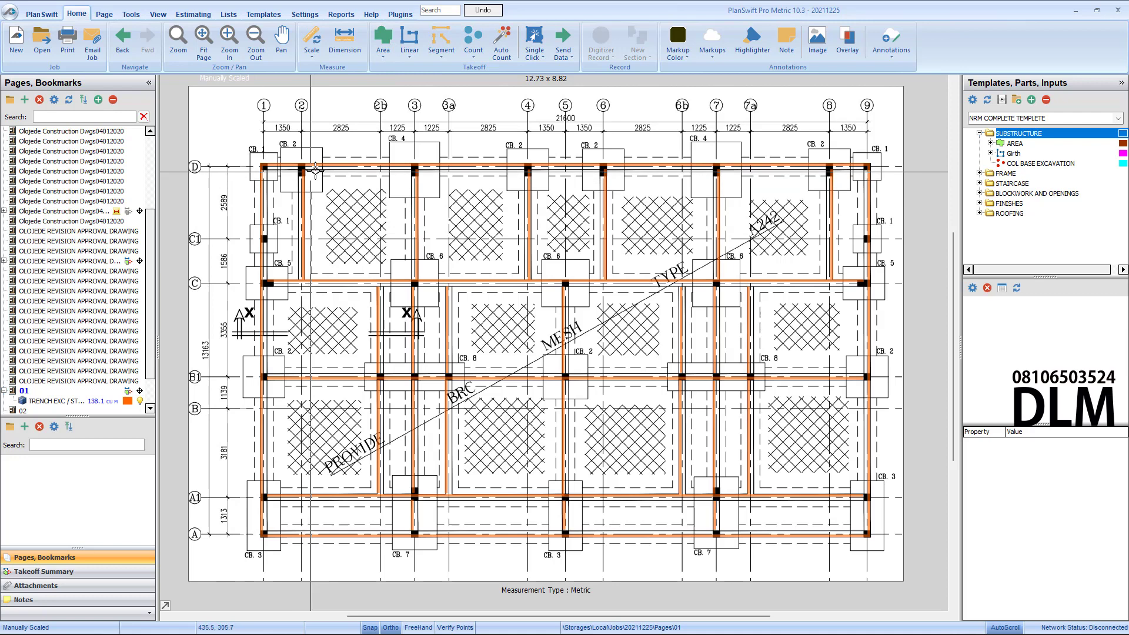
Create a COL Base Exc volume takeoff in cu m: depth .96, price 200, markup 5%
click(389, 56)
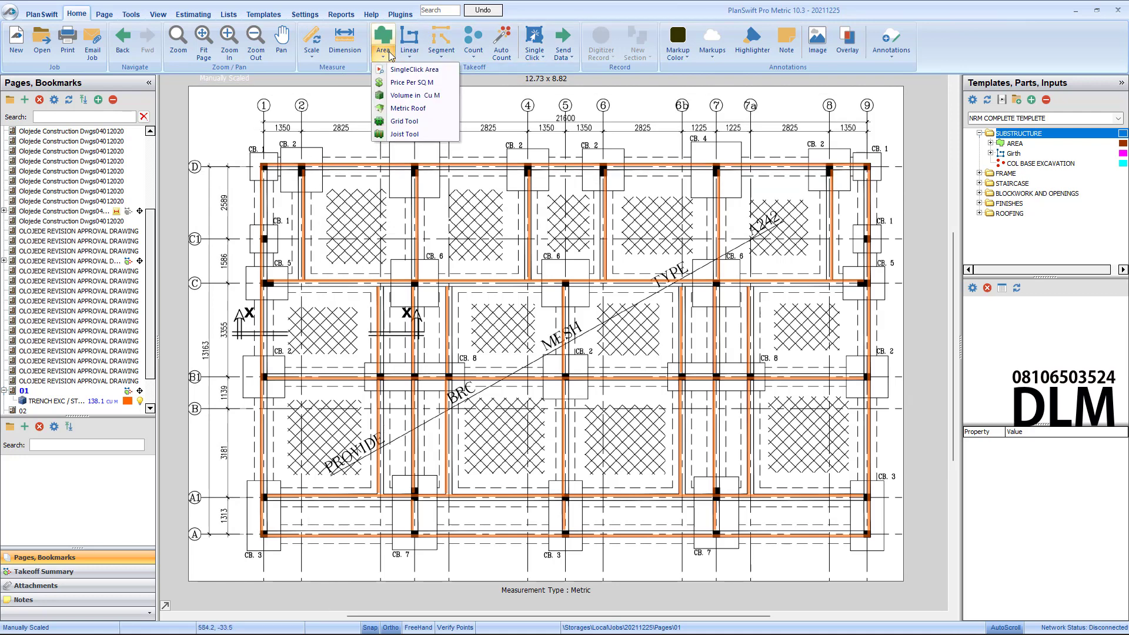
click(406, 95)
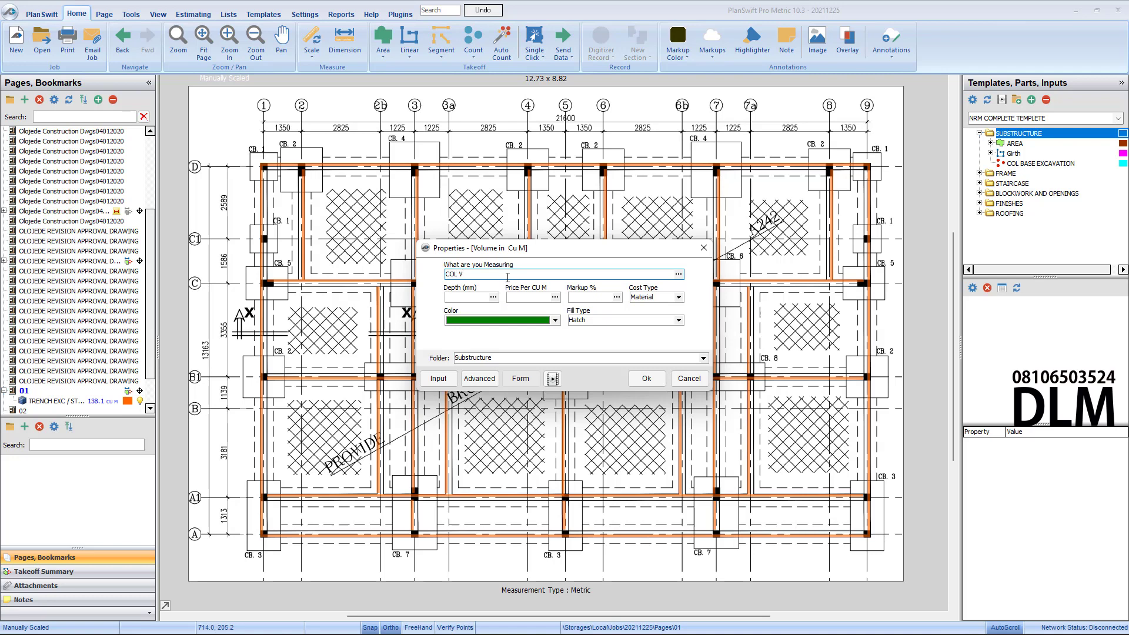
key(Tab)
text(.96)
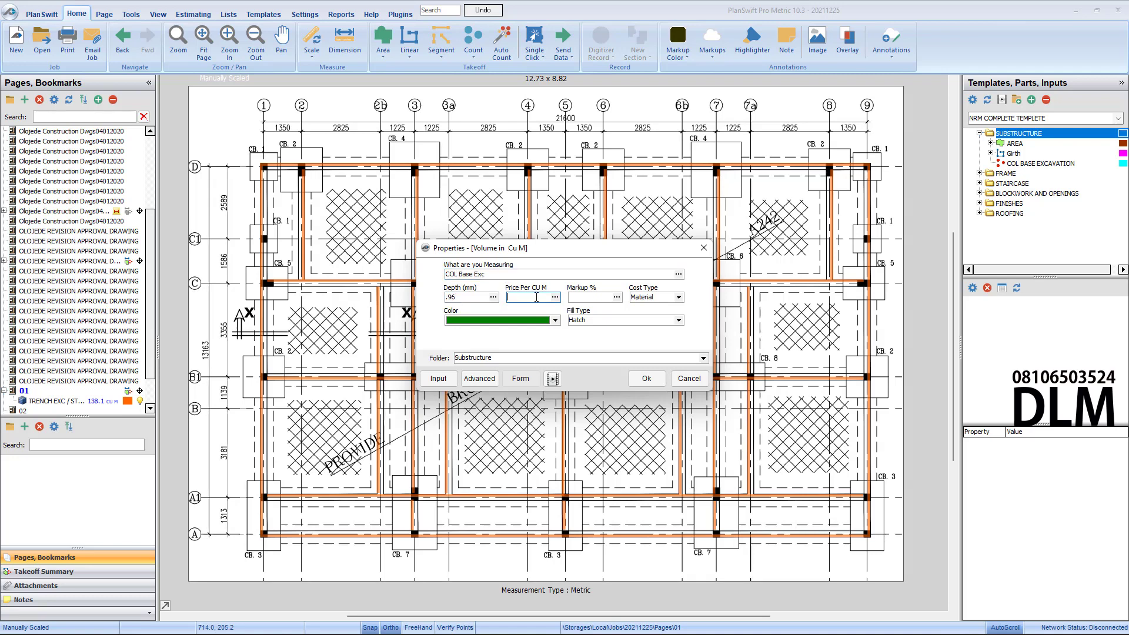
click(536, 297)
text(200)
click(577, 298)
click(577, 298)
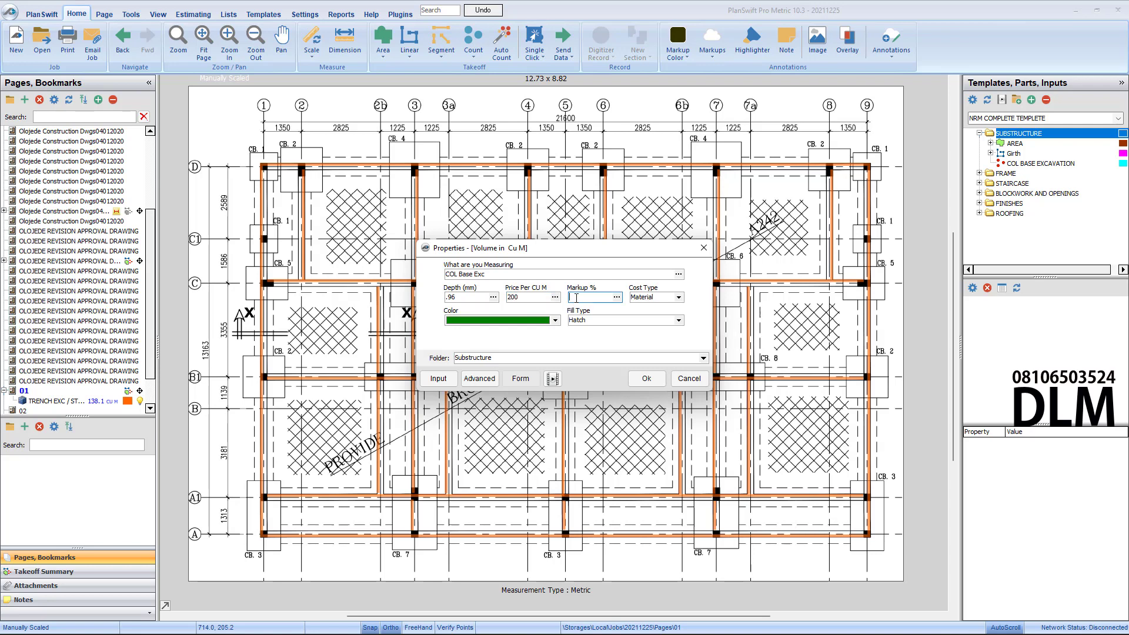
click(597, 358)
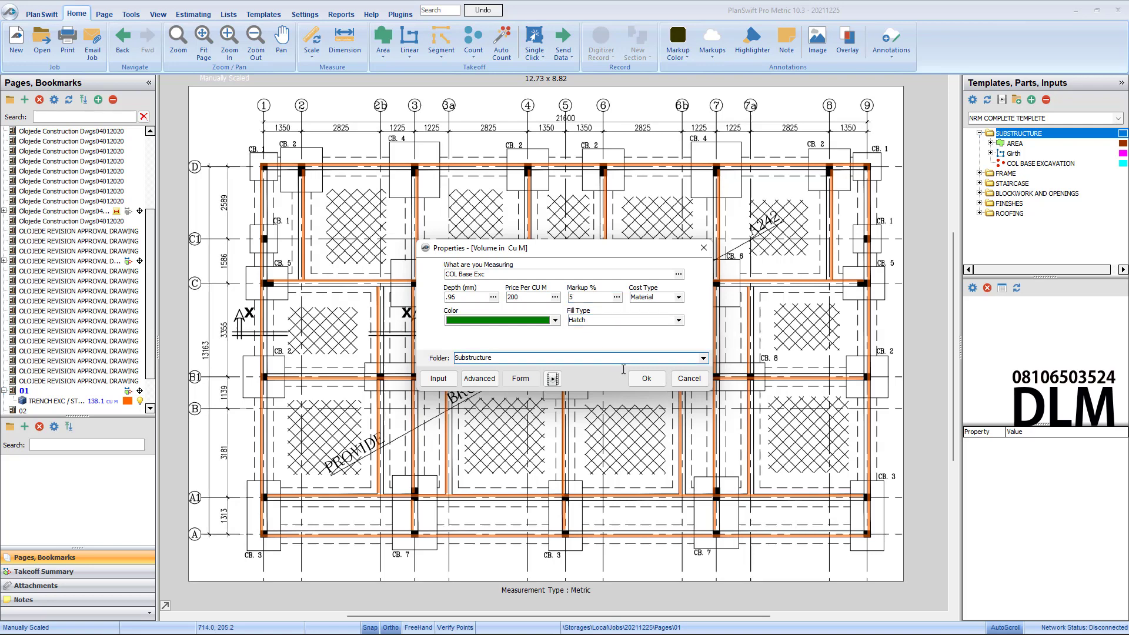
click(645, 378)
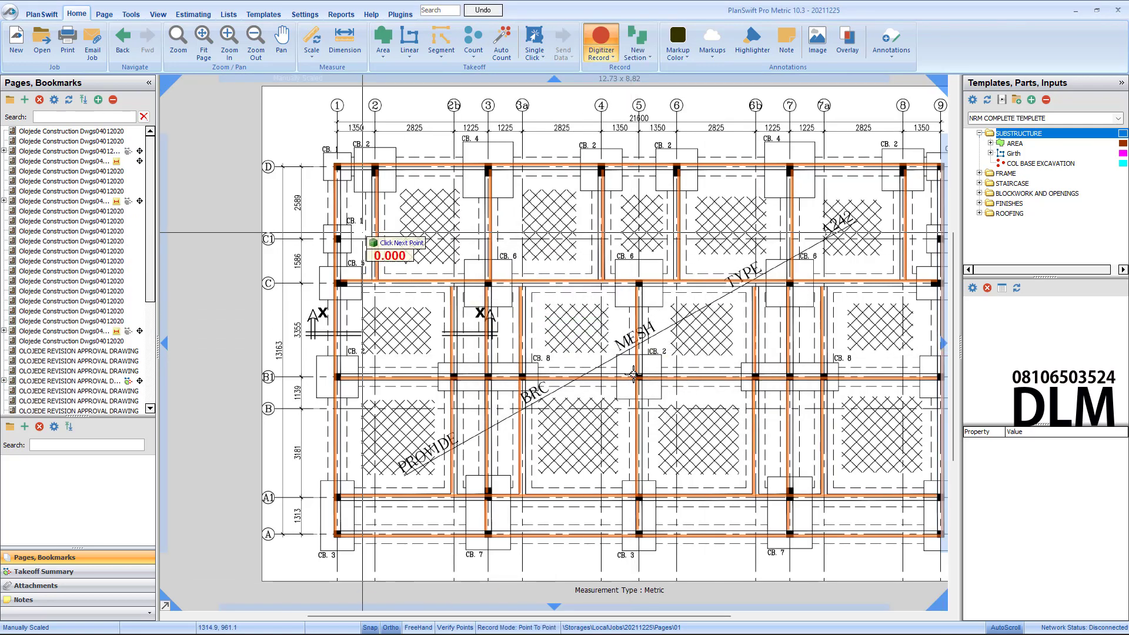
Trace the CB.1 column base area and outline the first CB.2 base
scroll(350, 136, up, 5)
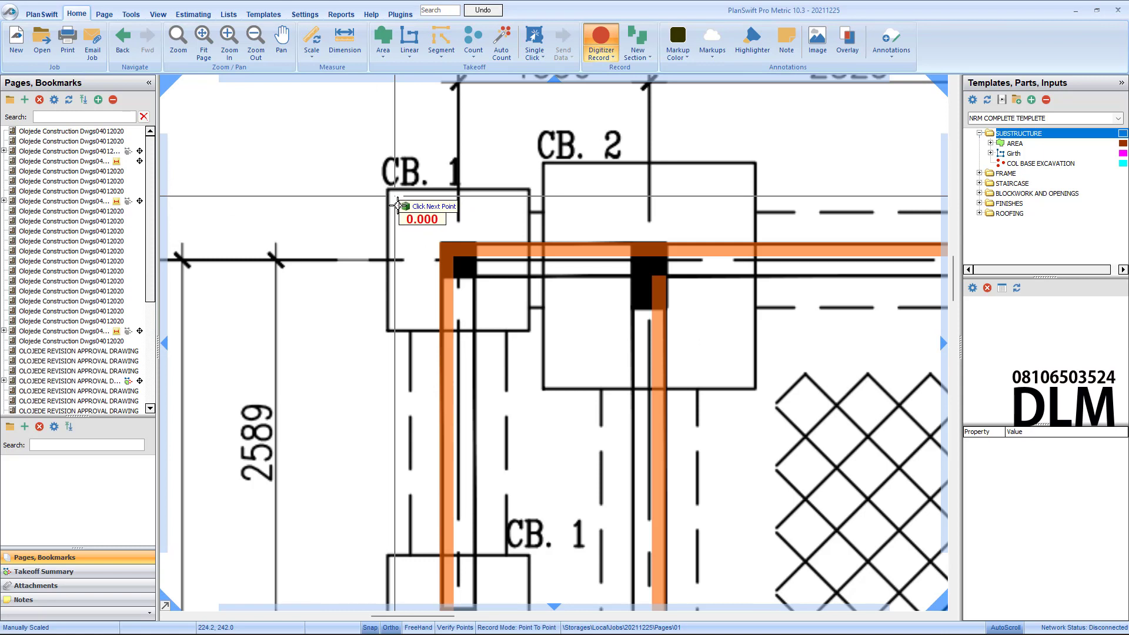
click(383, 186)
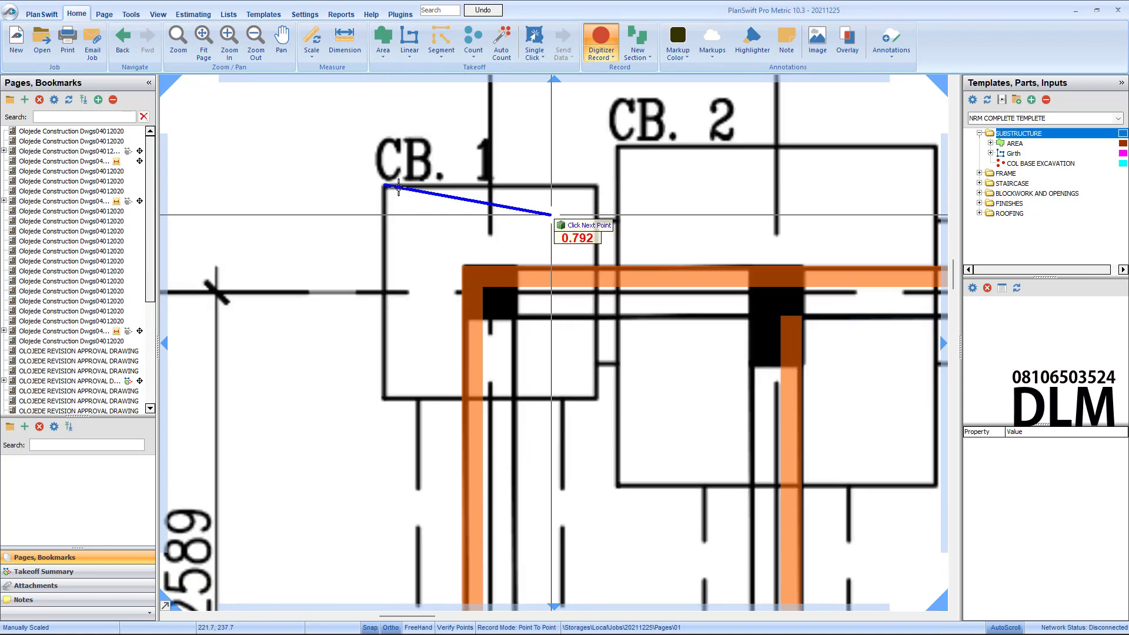
click(594, 186)
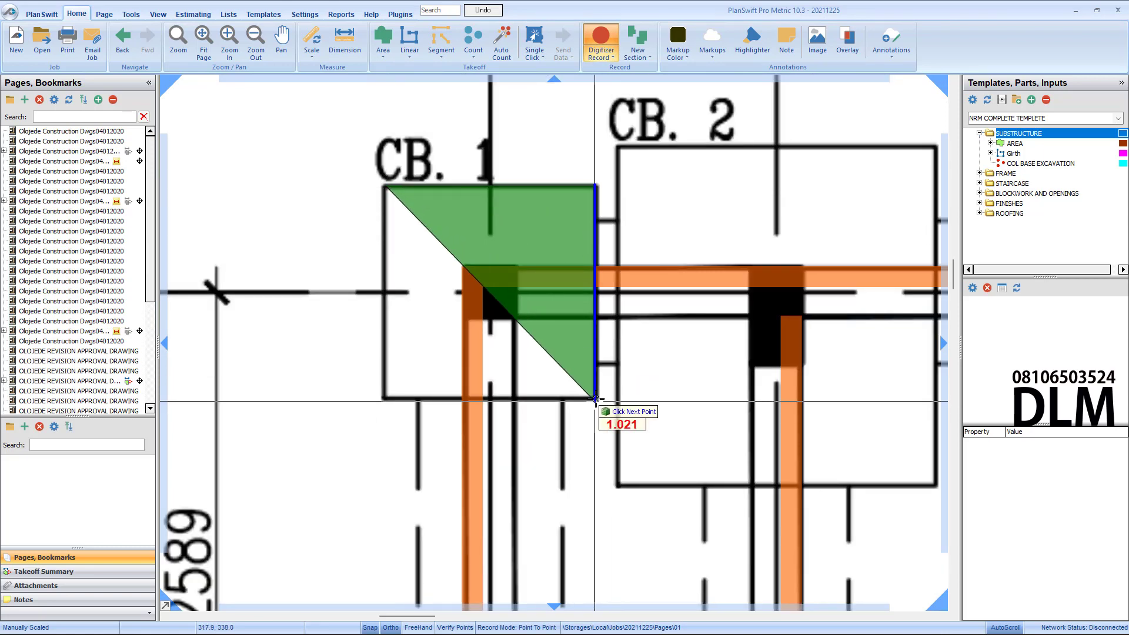
click(595, 399)
double_click(382, 400)
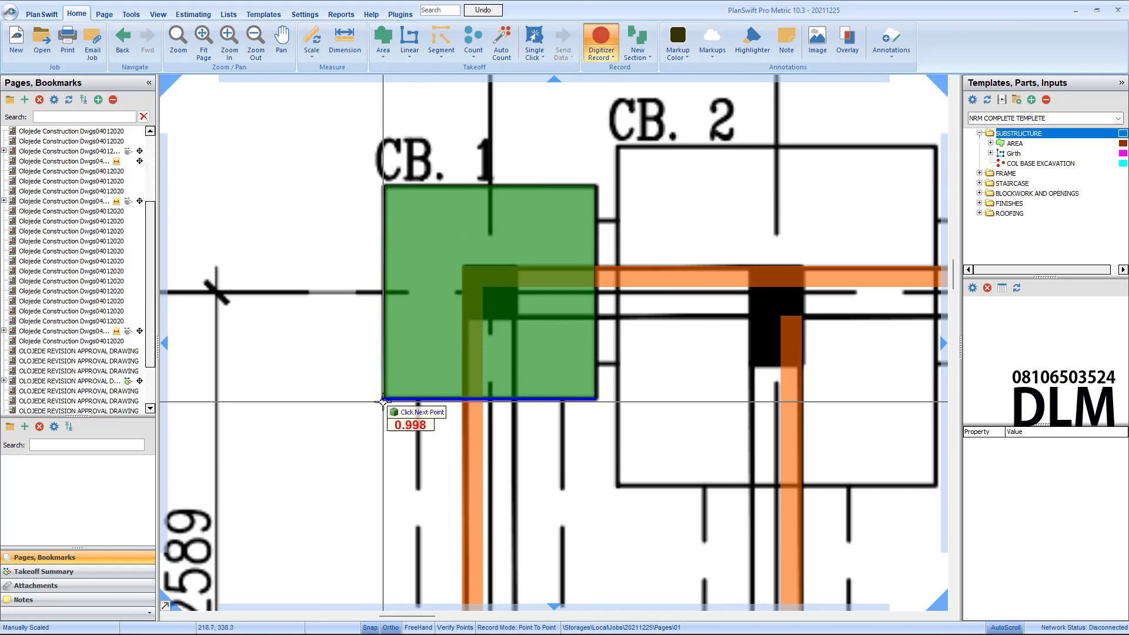
click(617, 146)
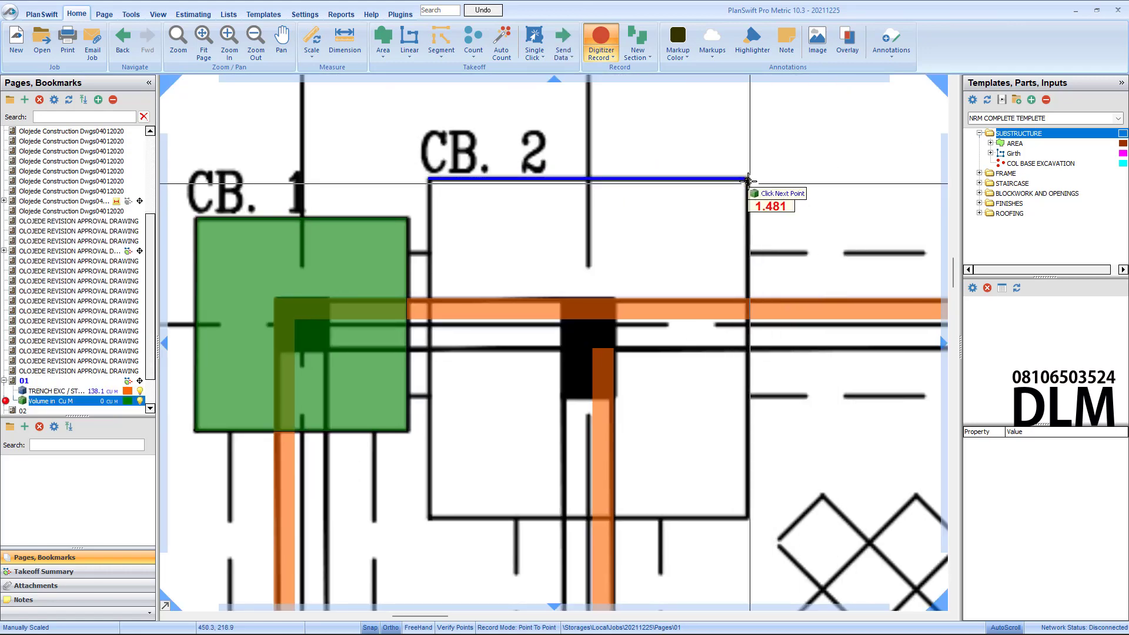
click(748, 179)
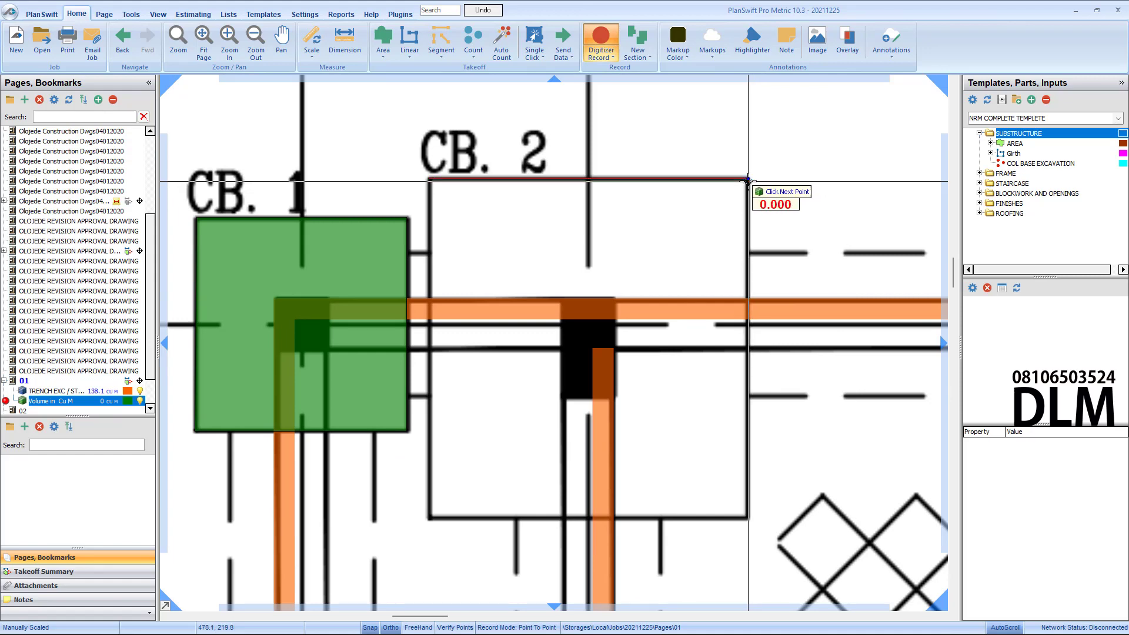
click(748, 518)
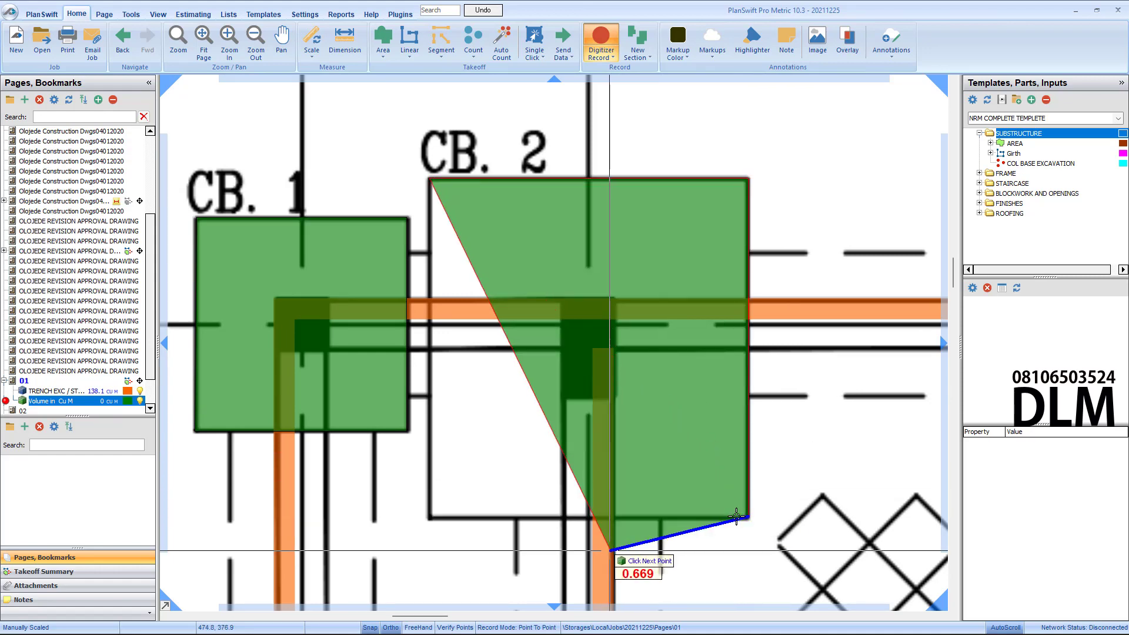
click(427, 517)
Trace the CB.4 column base as a closed area
scroll(427, 518, down, 5)
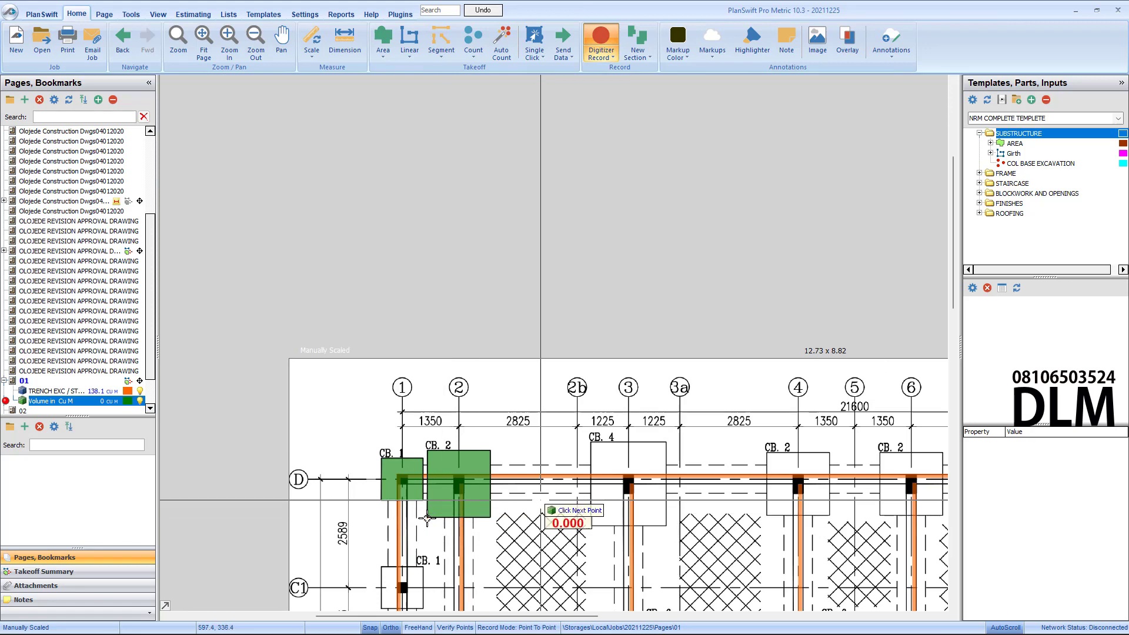
scroll(536, 403, up, 4)
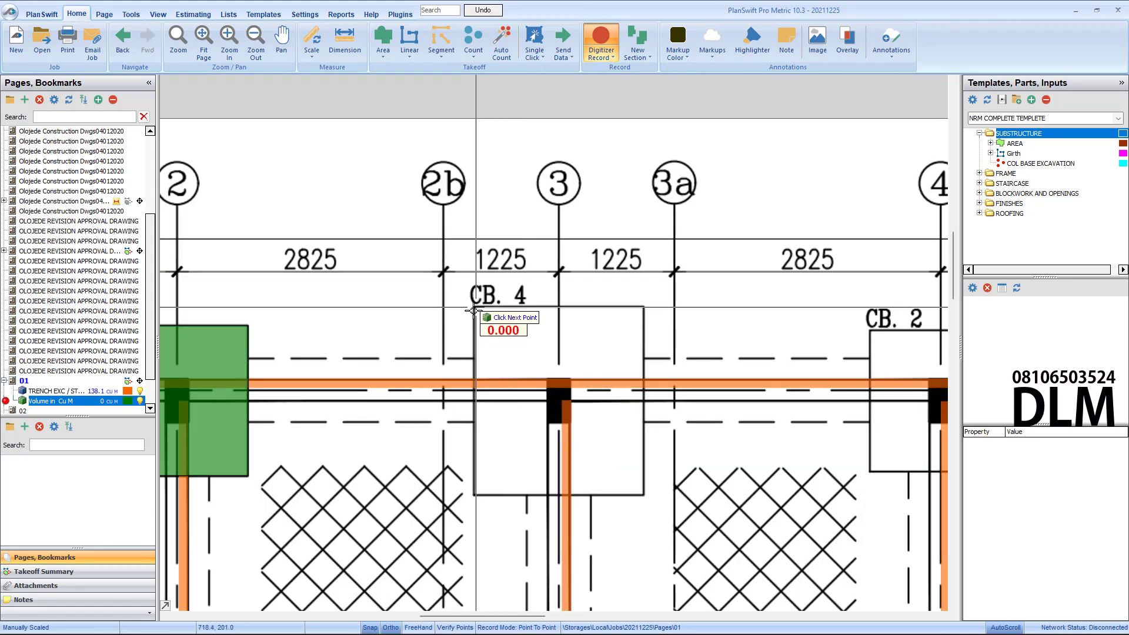
scroll(474, 311, up, 3)
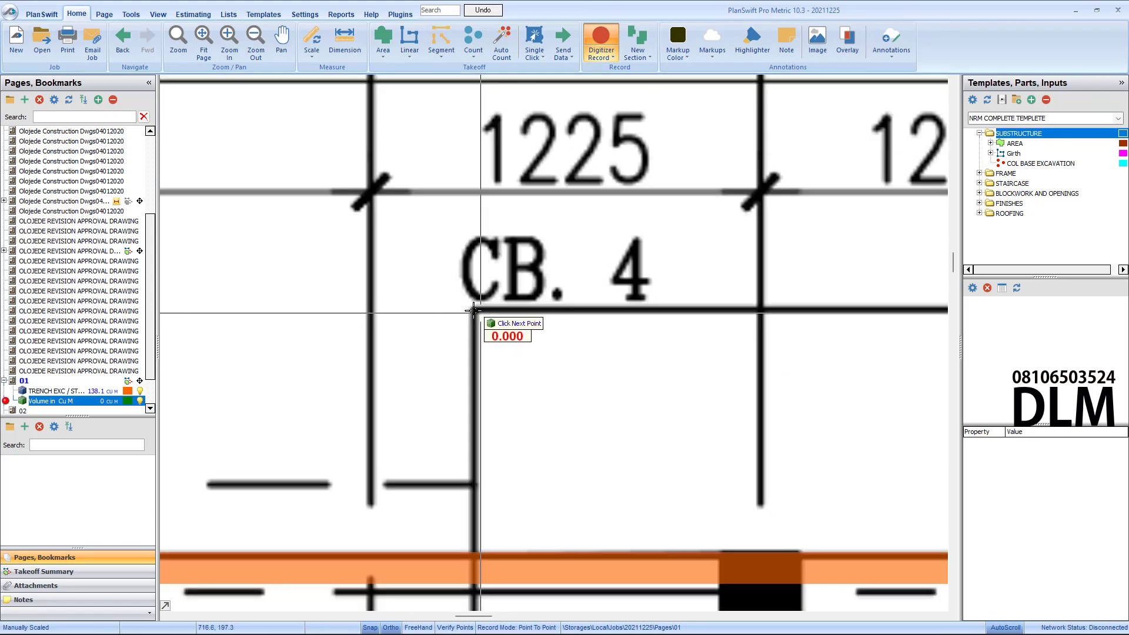
click(474, 310)
scroll(475, 311, down, 5)
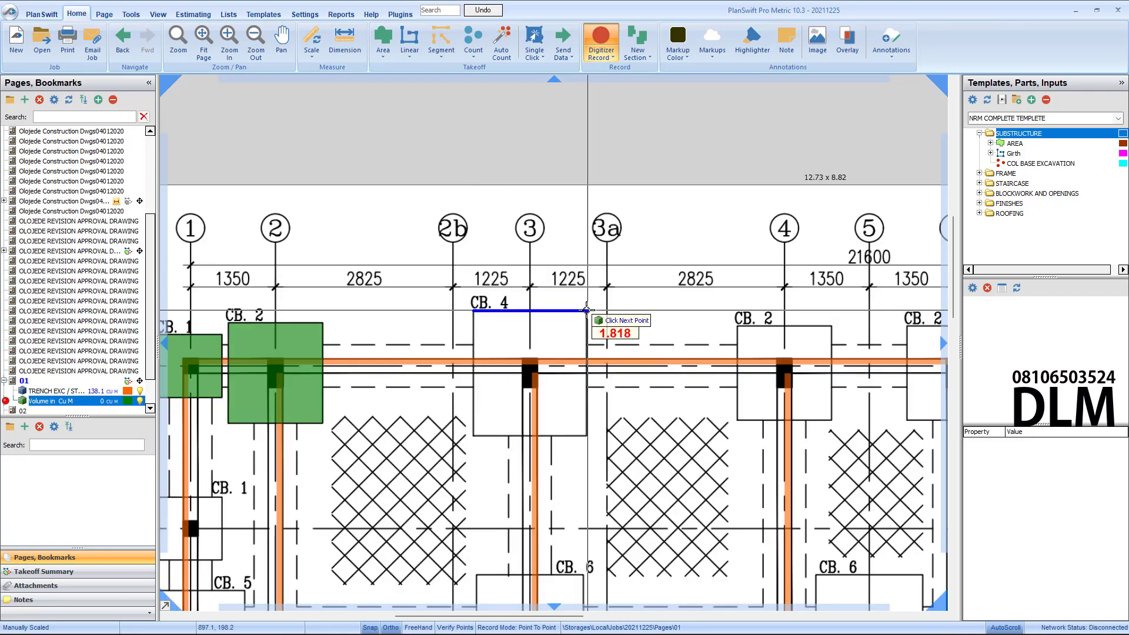
click(586, 310)
click(586, 437)
double_click(474, 435)
Trace the next two CB.2 column base areas
scroll(622, 348, up, 3)
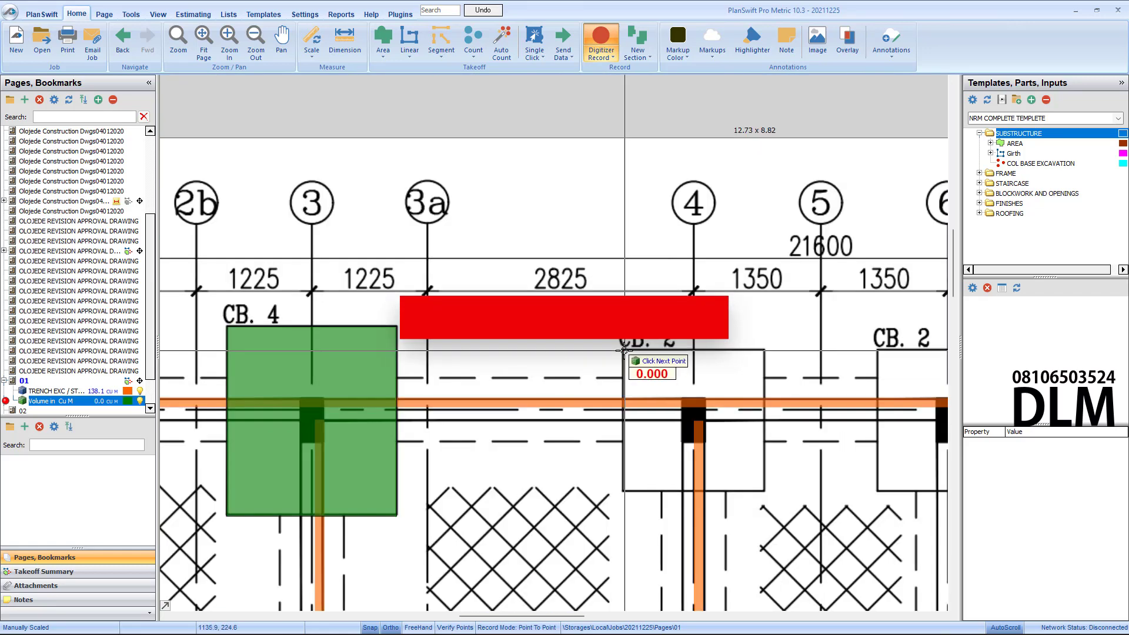
click(622, 345)
click(756, 345)
click(756, 492)
double_click(622, 491)
click(790, 372)
scroll(790, 373, down, 5)
click(835, 484)
double_click(742, 484)
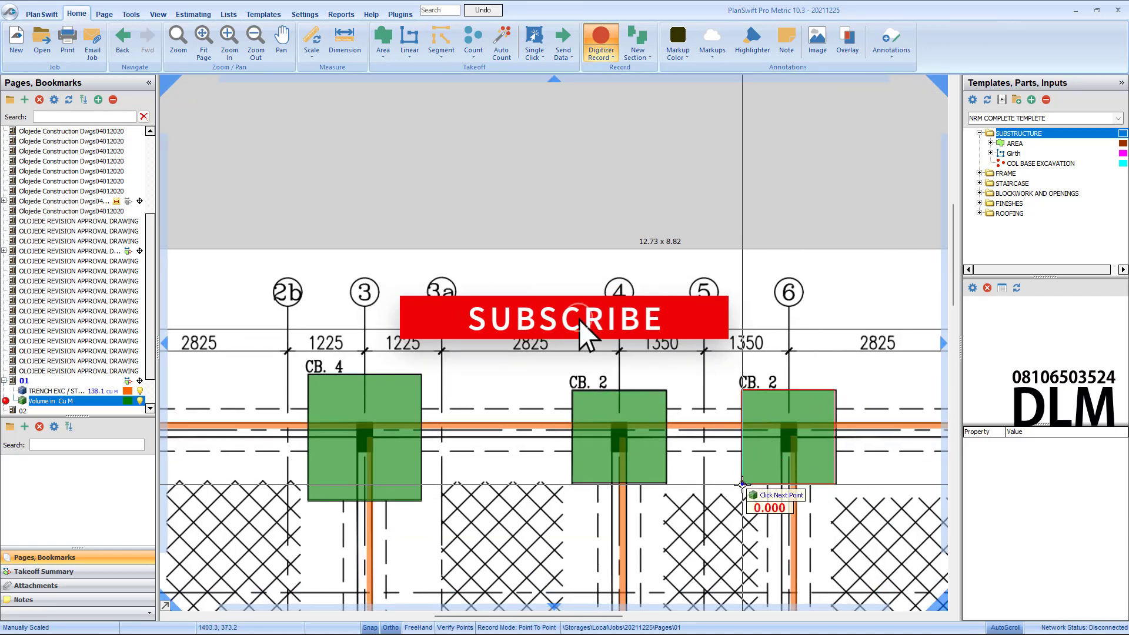
Trace another CB.4 base and another CB.2 base
scroll(758, 430, right, 5)
click(628, 357)
click(739, 356)
click(740, 481)
double_click(628, 481)
scroll(644, 422, up, 2)
click(644, 422)
click(785, 422)
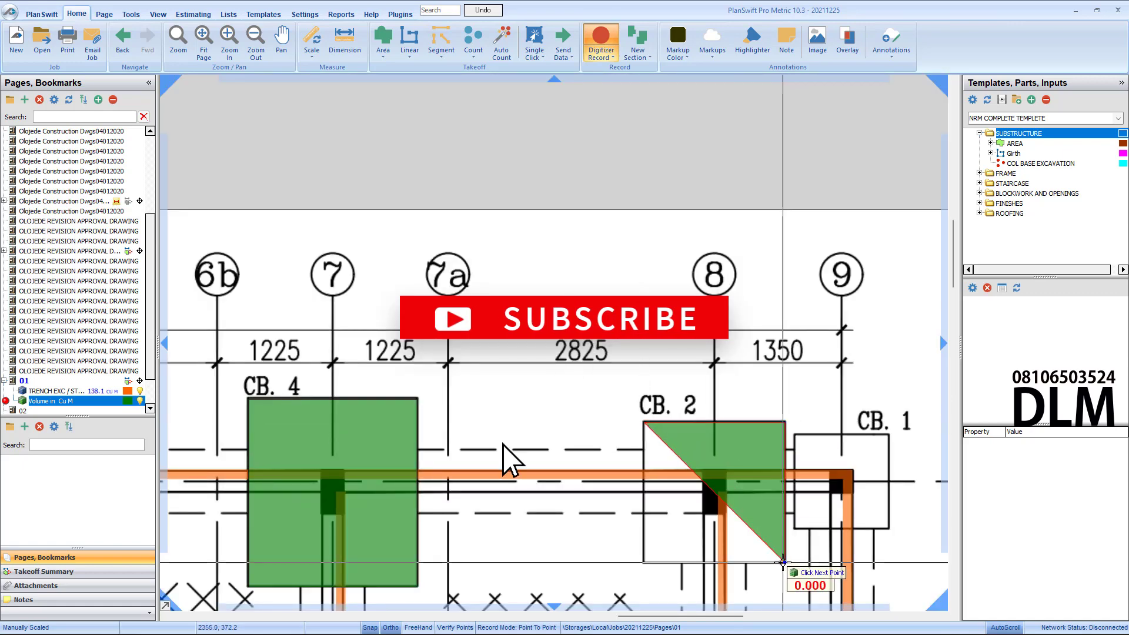
click(785, 562)
double_click(644, 562)
Trace two more CB.1 bases and the CB.5 column base
scroll(806, 447, up, 2)
click(695, 403)
click(835, 404)
double_click(695, 541)
scroll(695, 541, down, 2)
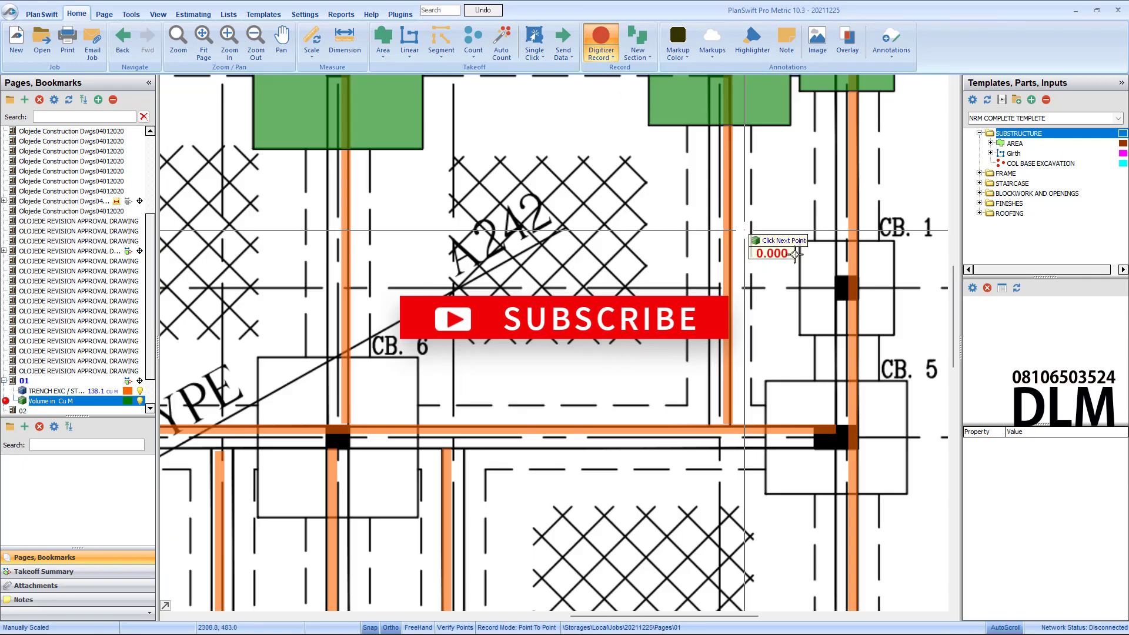
click(800, 240)
click(894, 240)
double_click(800, 335)
click(766, 381)
click(905, 381)
click(906, 491)
double_click(766, 492)
Trace the CB.6 column base areas
scroll(765, 491, down, 2)
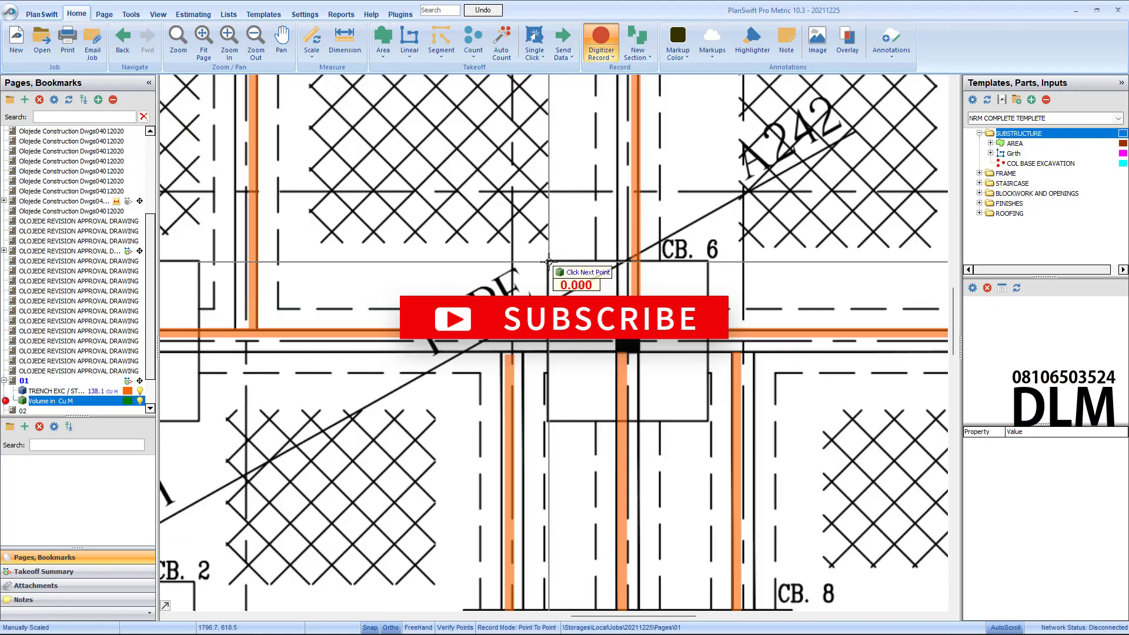
click(541, 328)
click(617, 253)
scroll(365, 327, down, 2)
scroll(482, 299, up, 2)
click(483, 299)
click(588, 297)
click(589, 404)
double_click(483, 403)
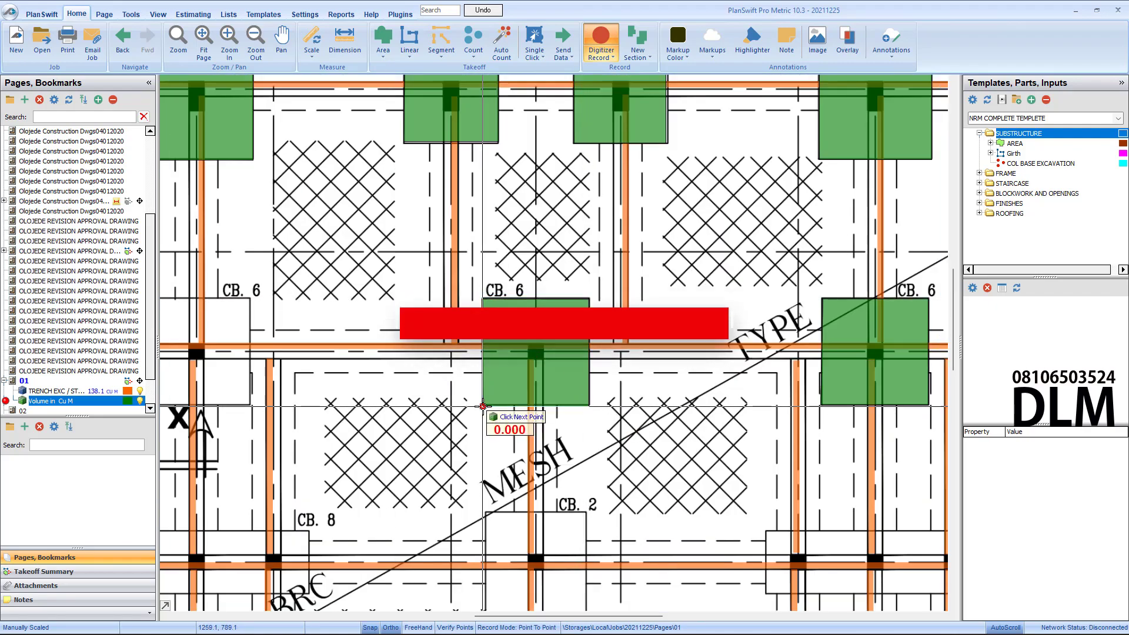
scroll(588, 365, up, 2)
click(459, 340)
click(621, 340)
click(621, 500)
double_click(617, 501)
Trace the upper and lower CB.1 square bases
scroll(618, 501, down, 2)
click(353, 231)
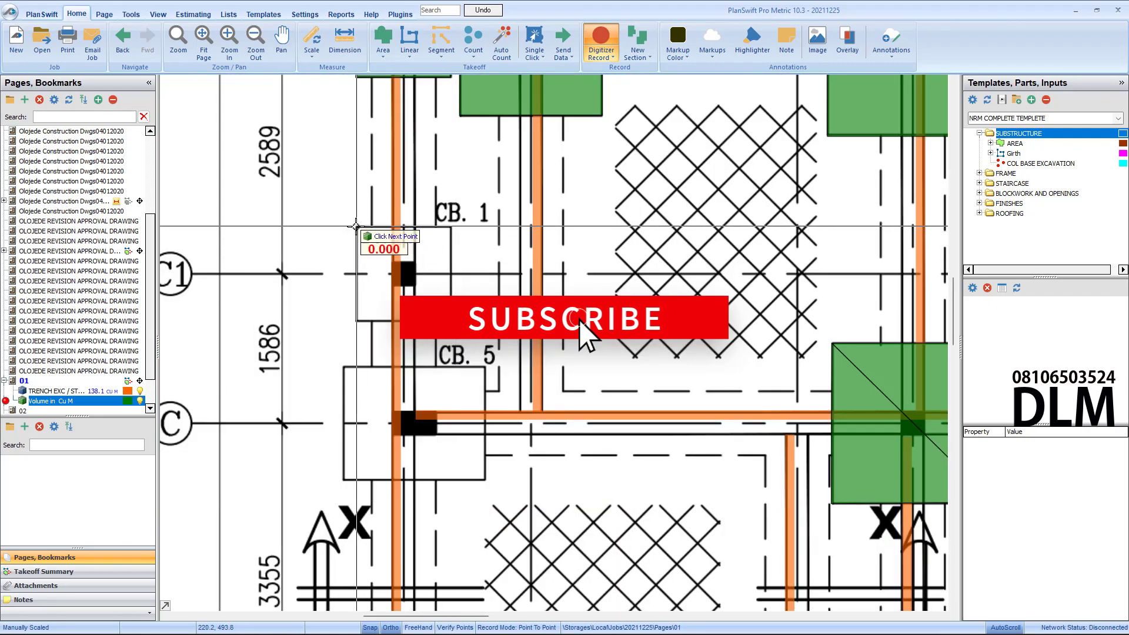
click(448, 231)
click(448, 323)
double_click(353, 323)
scroll(353, 322, up, 2)
click(340, 344)
scroll(339, 516, down, 2)
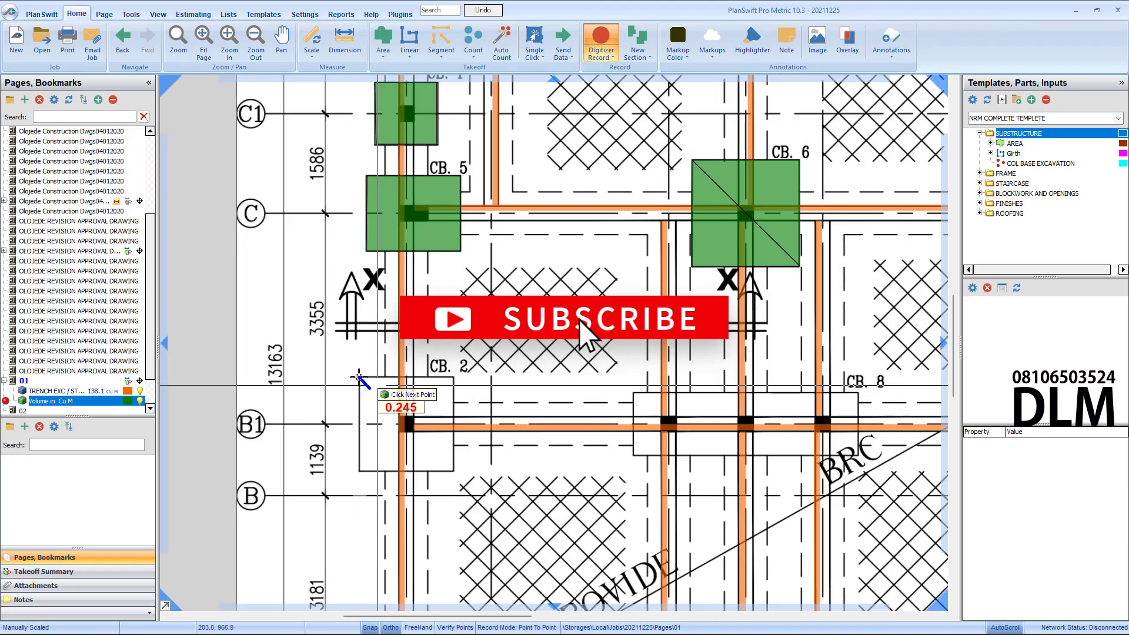
double_click(360, 467)
scroll(853, 382, up, 2)
Trace the CB.8 column base and a further CB.2 base
click(515, 388)
click(851, 388)
click(846, 479)
double_click(628, 517)
scroll(628, 517, down, 2)
click(570, 378)
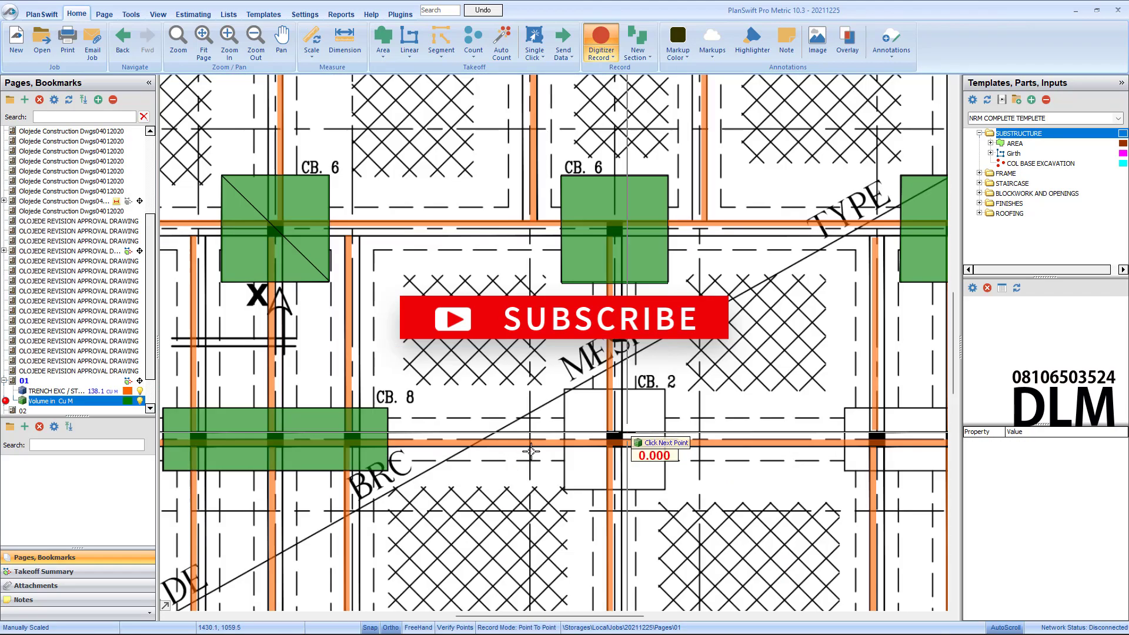
click(663, 383)
click(663, 493)
double_click(569, 494)
scroll(570, 493, down, 1)
click(726, 436)
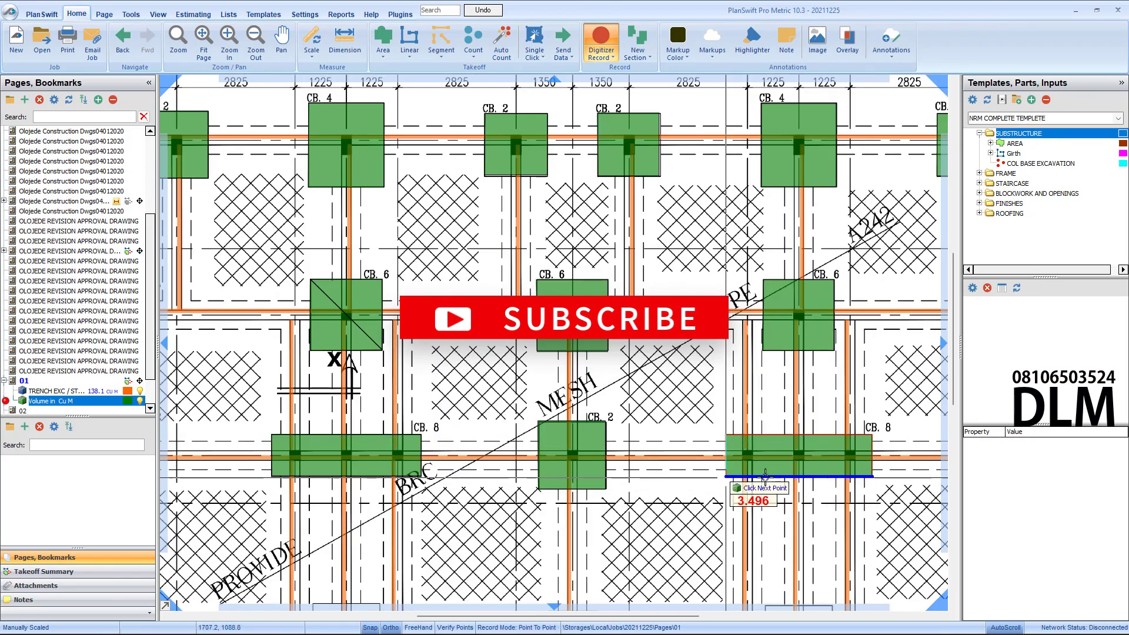
Close the CB.3 area, outline CB.7, and discard the stray start point
scroll(809, 435, down, 1)
scroll(776, 523, down, 1)
scroll(776, 524, up, 3)
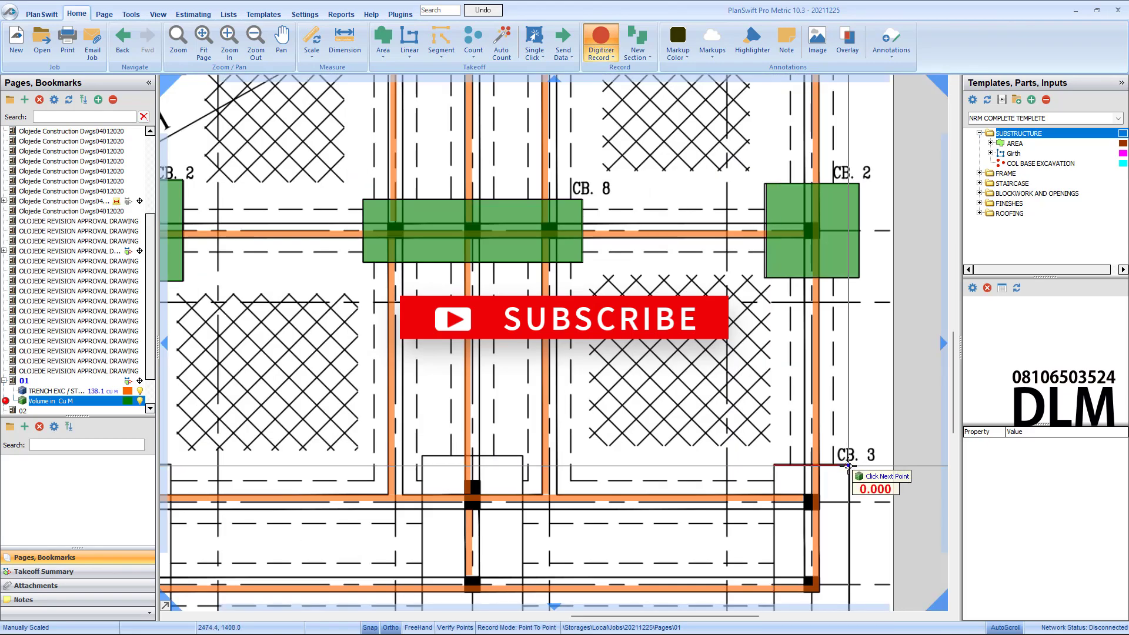
scroll(435, 359, down, 1)
scroll(475, 321, up, 2)
scroll(475, 321, down, 2)
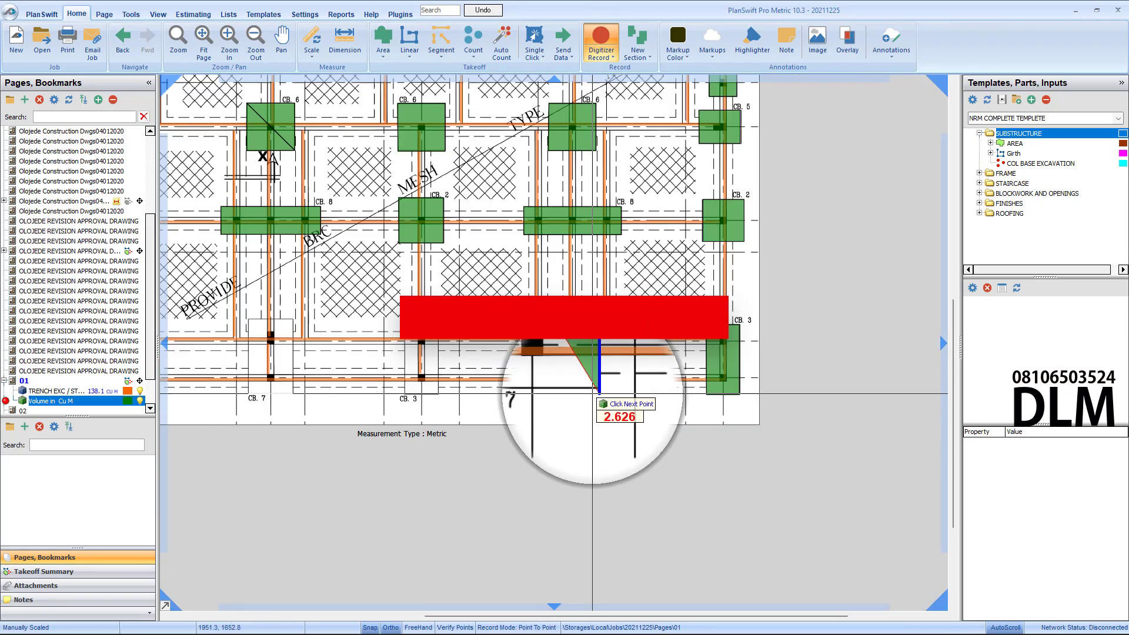
scroll(579, 390, up, 2)
click(519, 541)
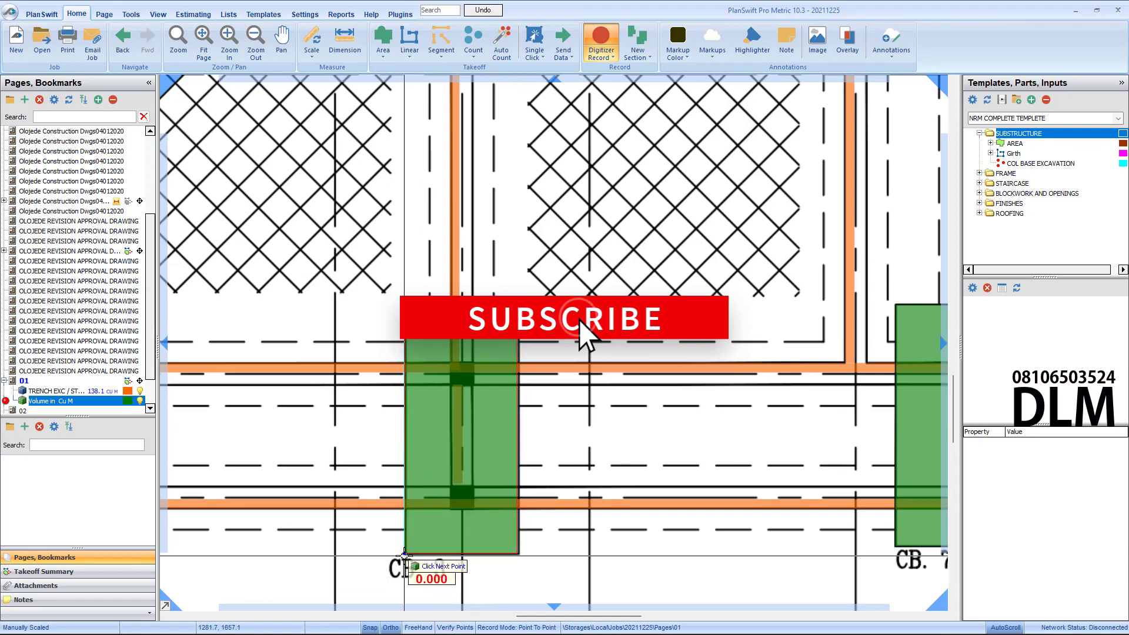
double_click(404, 542)
scroll(403, 541, down, 1)
click(613, 459)
click(514, 459)
click(514, 291)
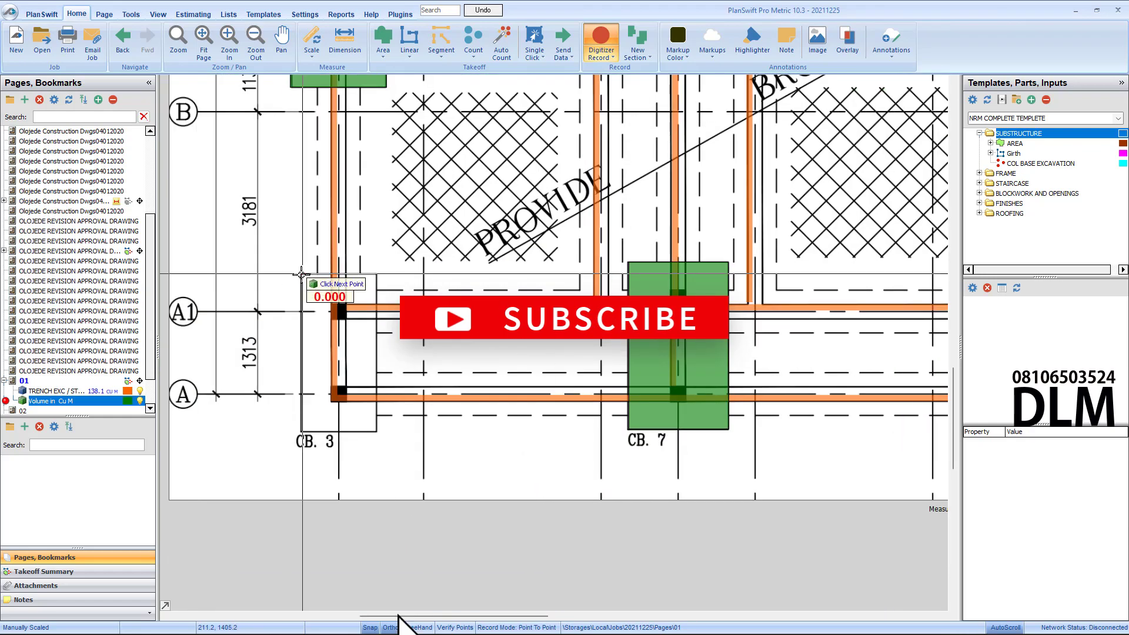
scroll(317, 426, down, 3)
key(Escape)
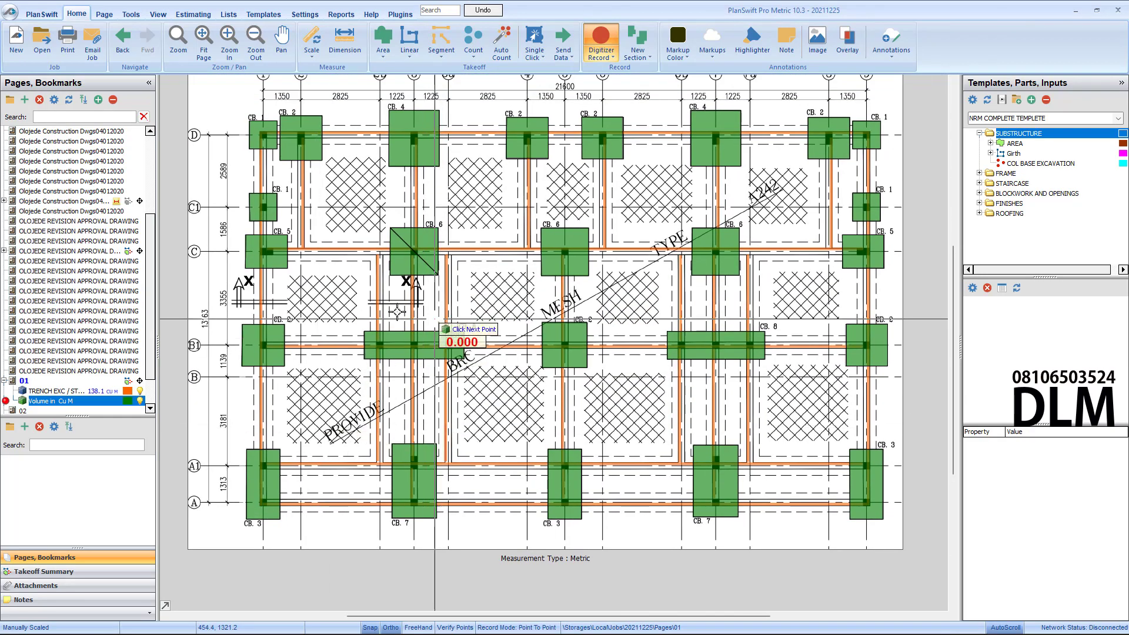
Stop the column base takeoff and set its depth to 96
click(466, 401)
right_click(466, 402)
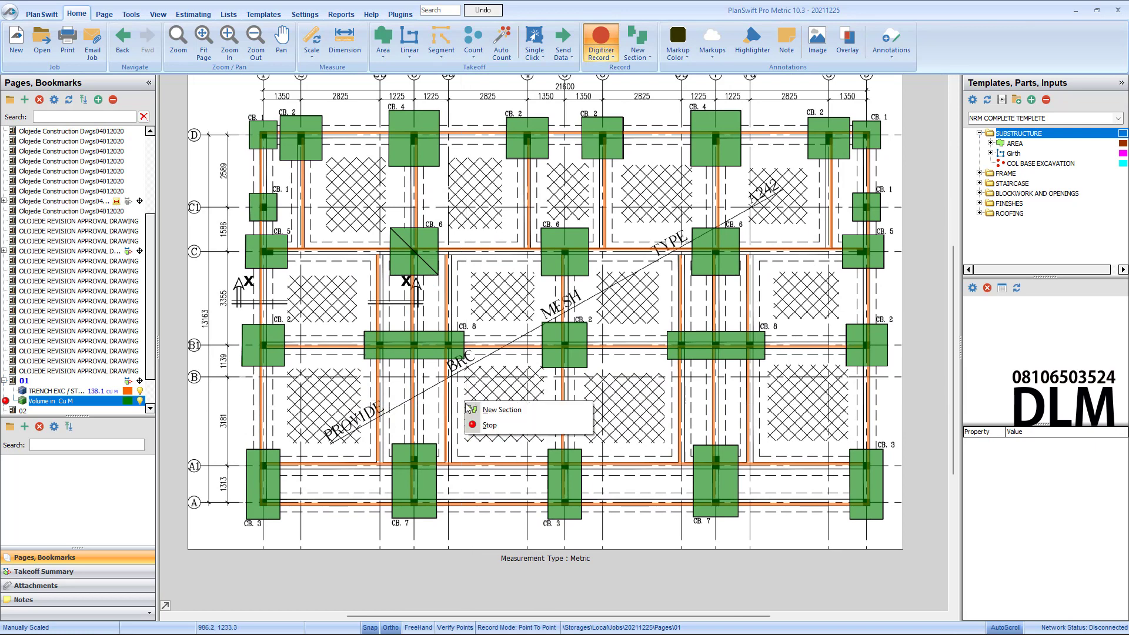
click(488, 428)
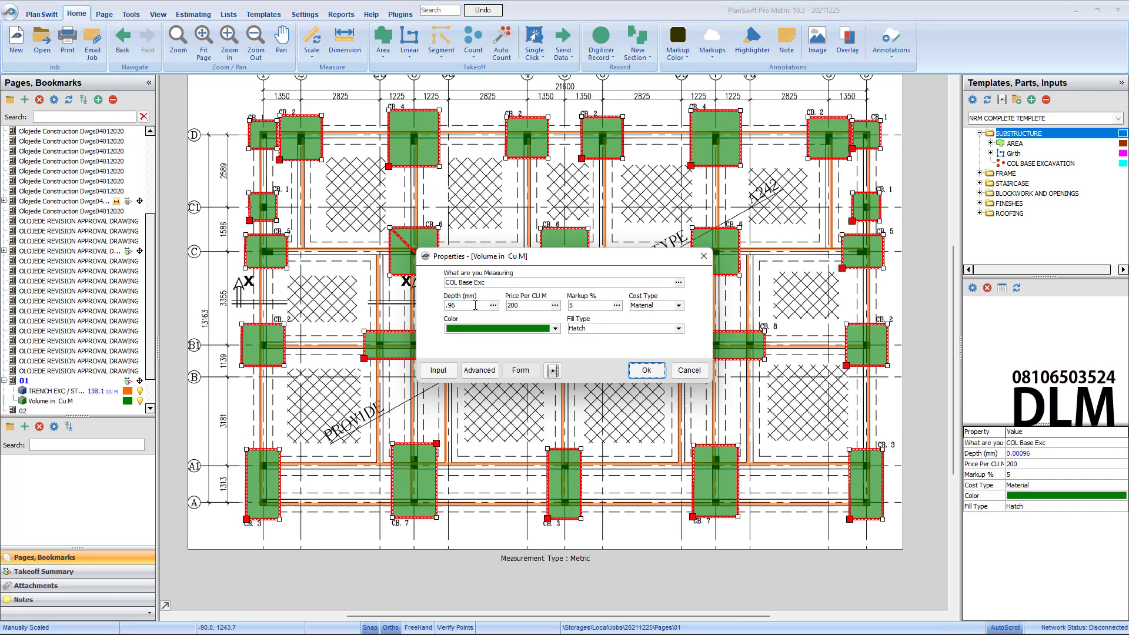
click(471, 305)
drag(469, 308, 439, 313)
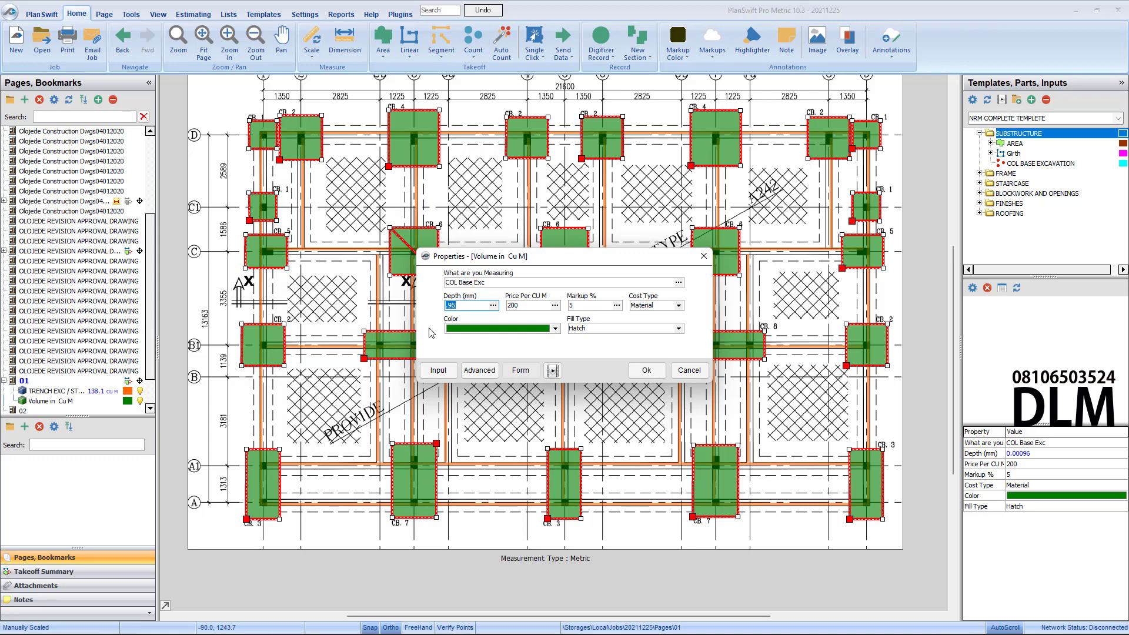
text(96)
click(646, 371)
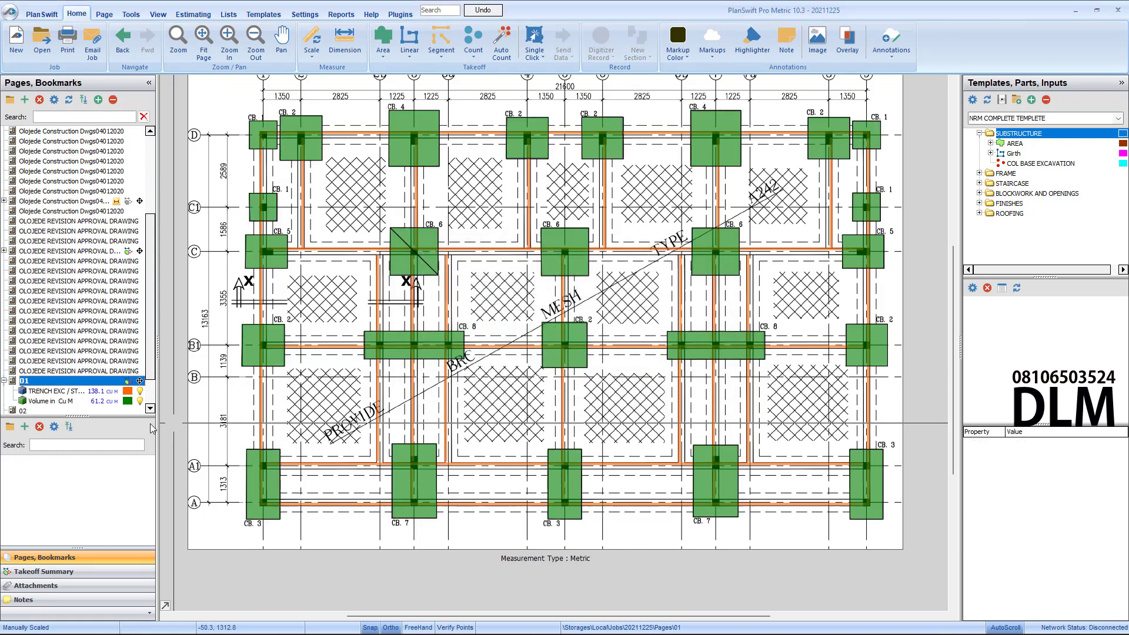
Check the Volume in Cu M takeoff total of 61.2 Cu M
click(102, 401)
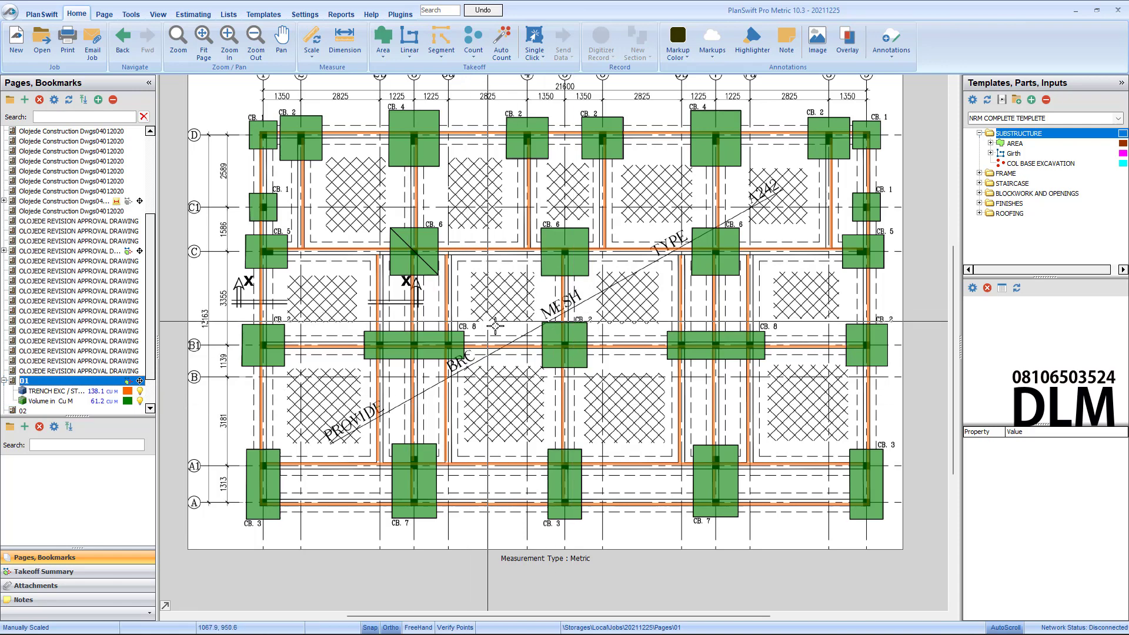
scroll(526, 344, up, 3)
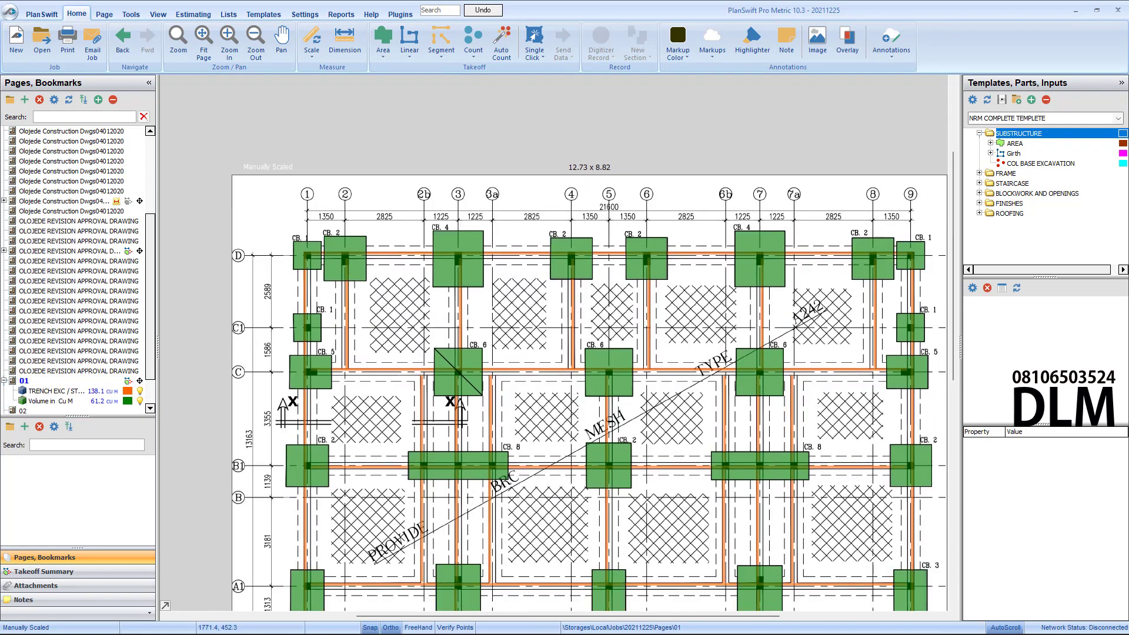
scroll(667, 402, right, 1)
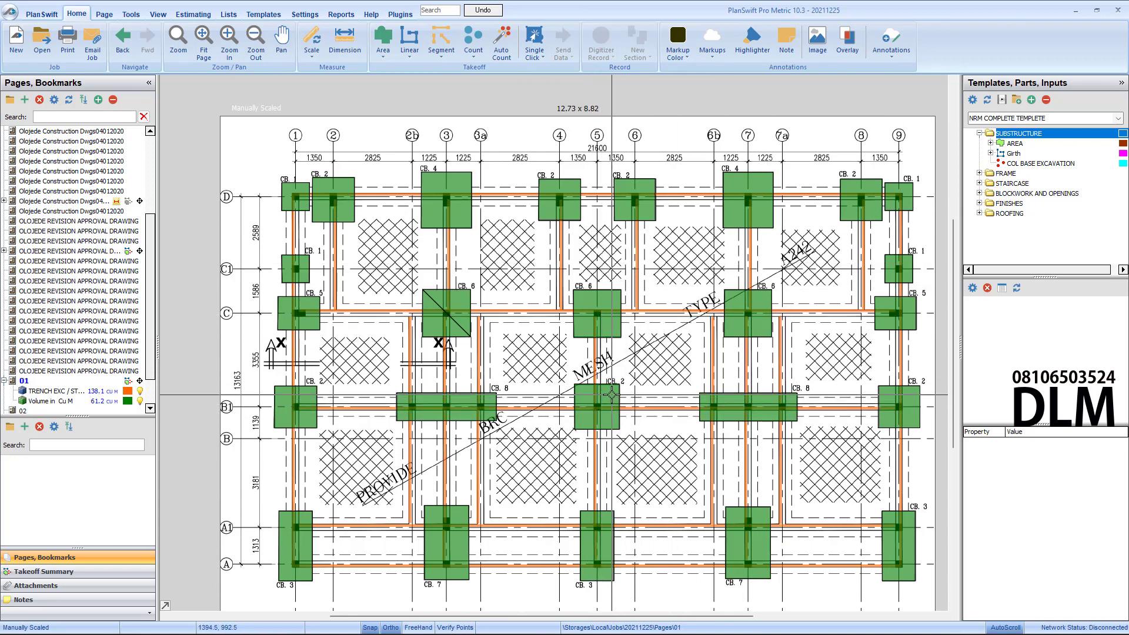
scroll(607, 400, down, 1)
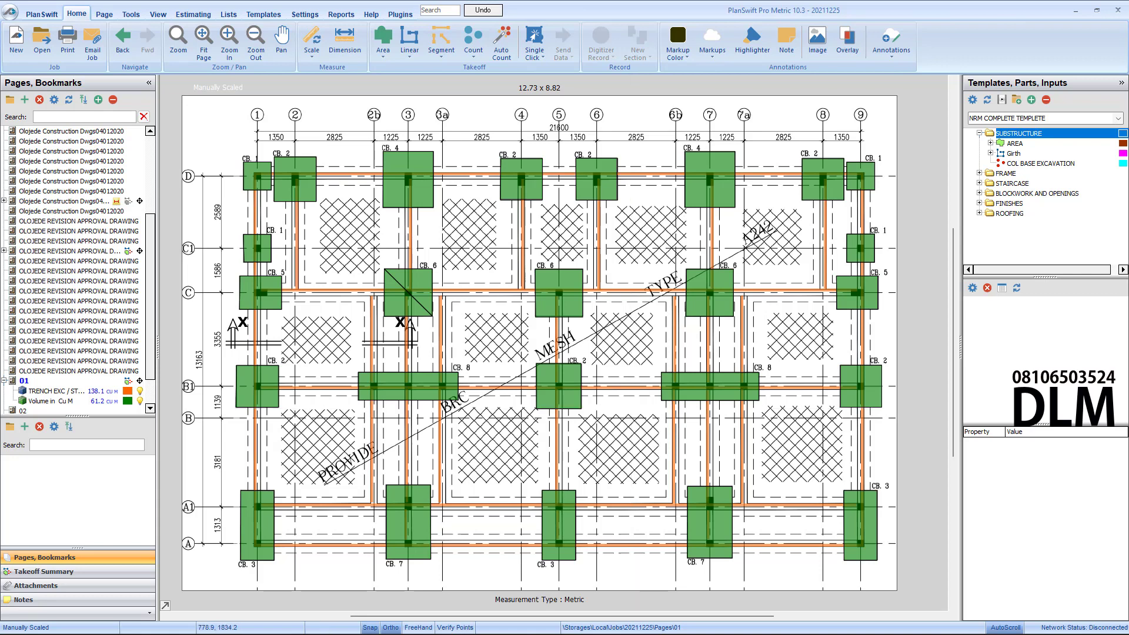
Enter 61.2 as the column-base pit excavation quantity in C7 of the BOQ
click(304, 621)
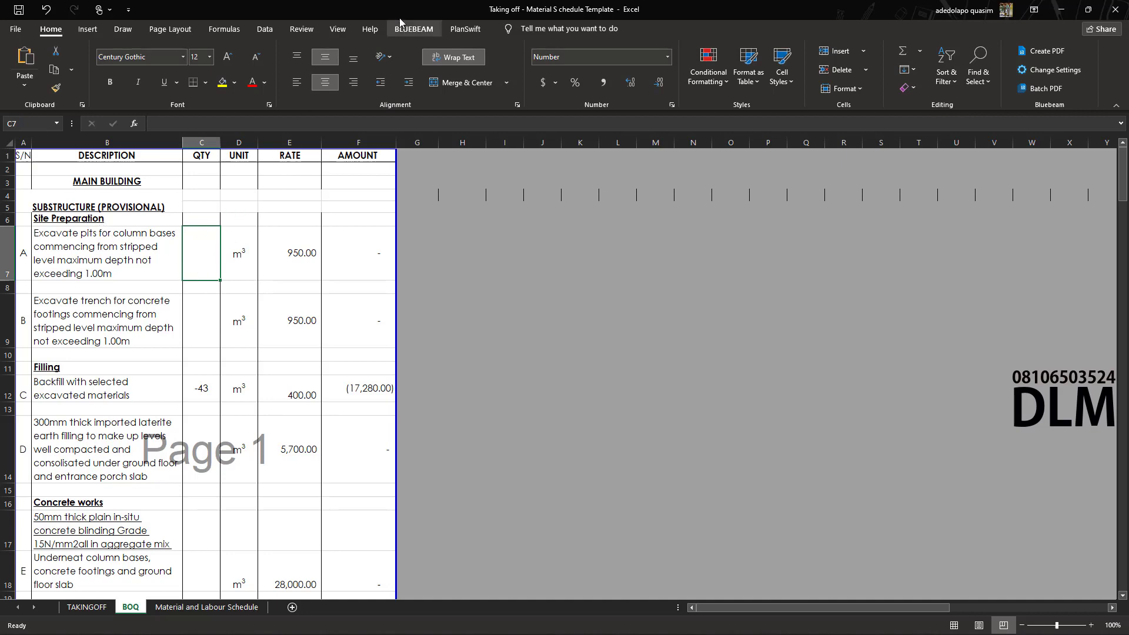
mouse_move(203, 627)
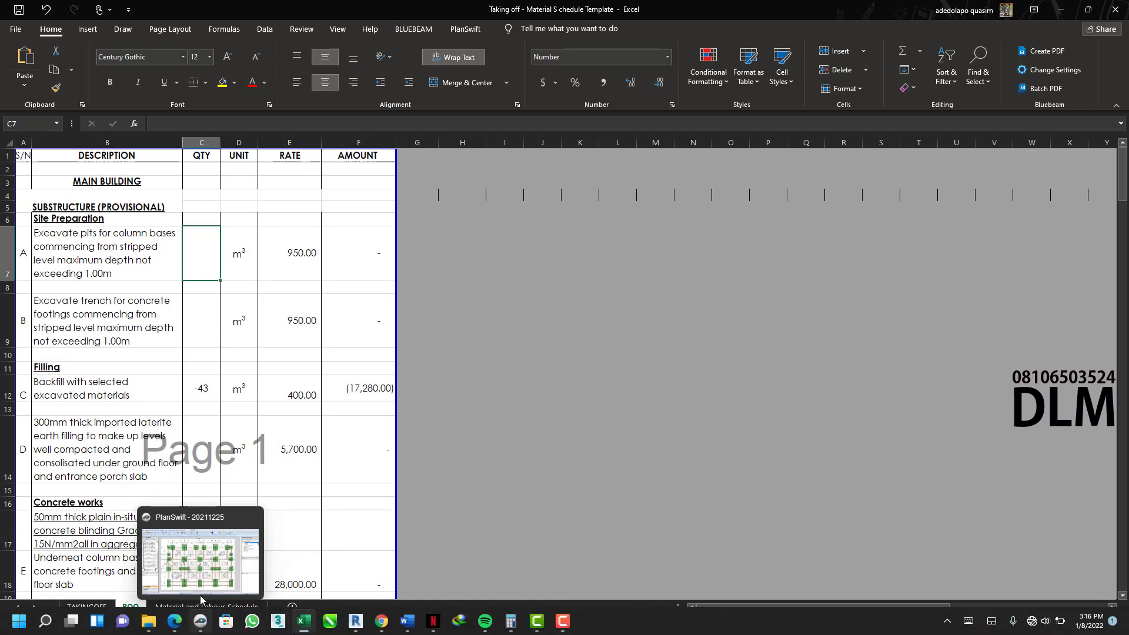
click(248, 512)
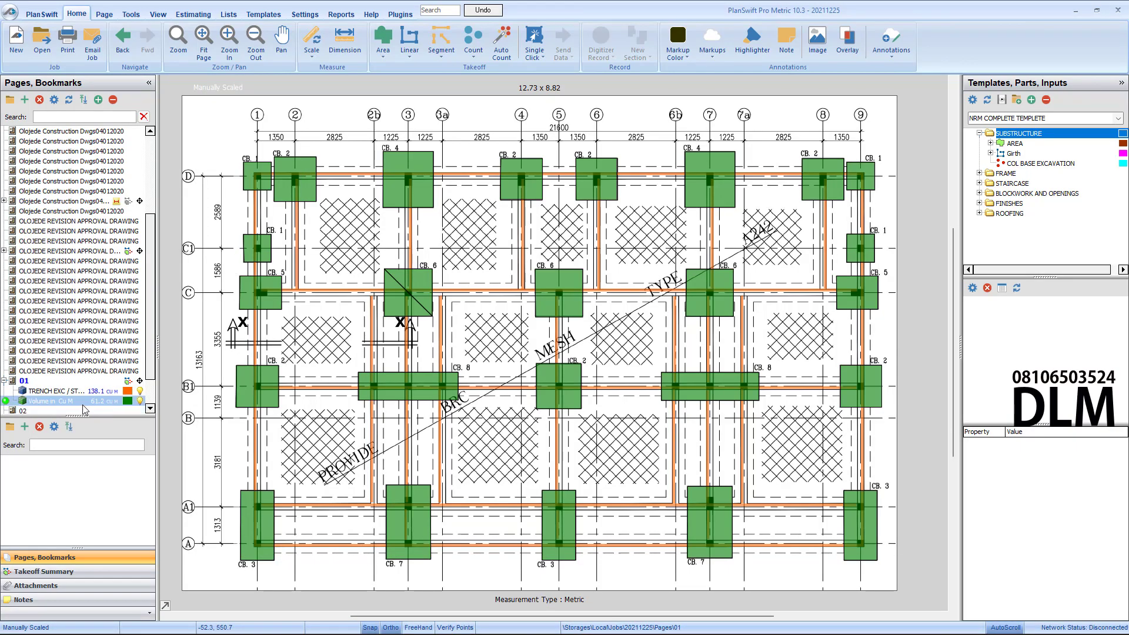
click(1074, 13)
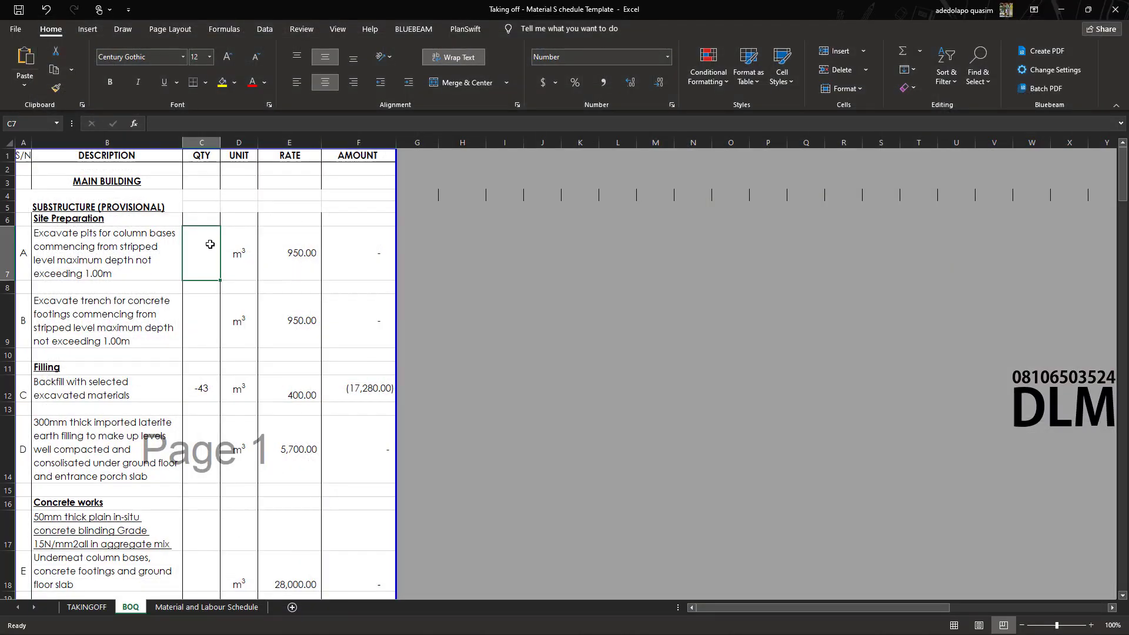
text(61)
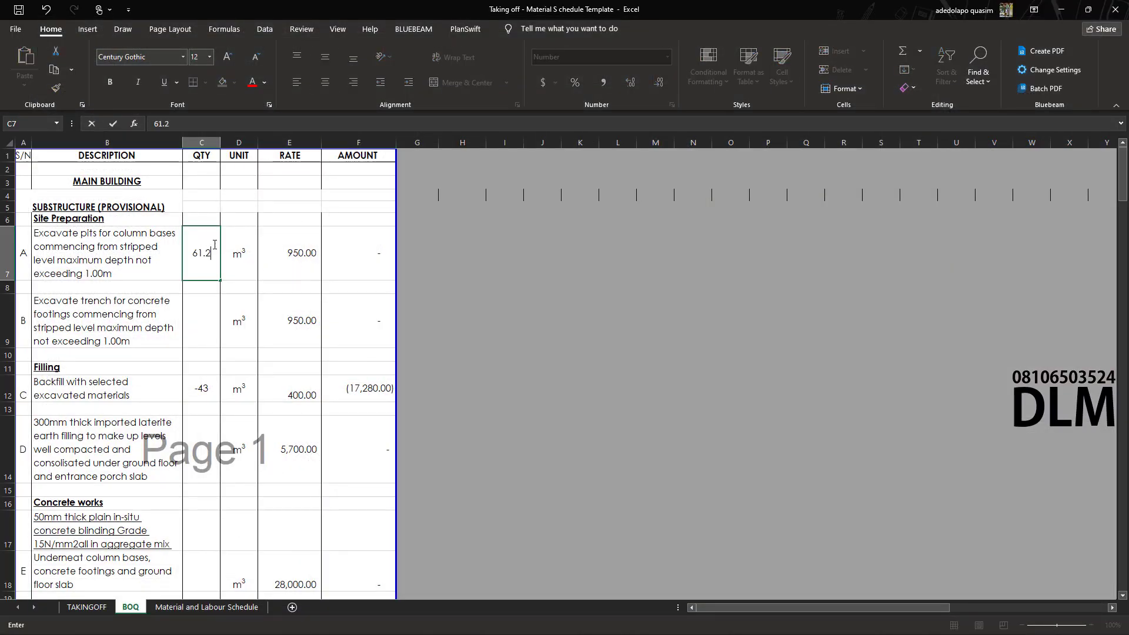
text(.2)
key(Return)
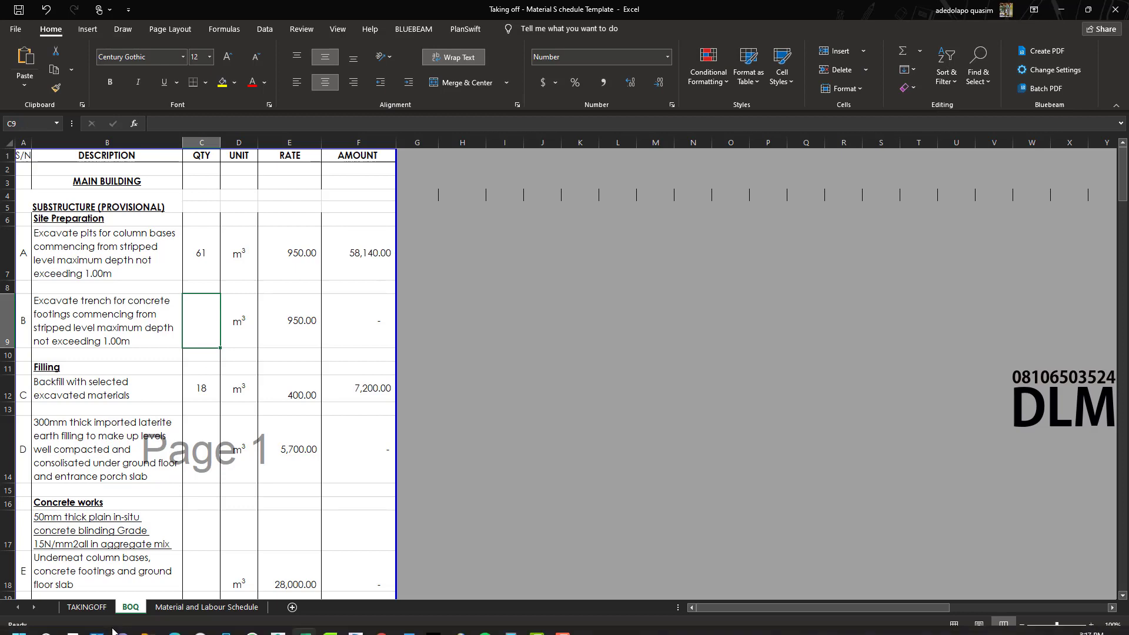
After checking PlanSwift, enter 138.1 as the trench excavation quantity in C9
mouse_move(200, 620)
click(202, 569)
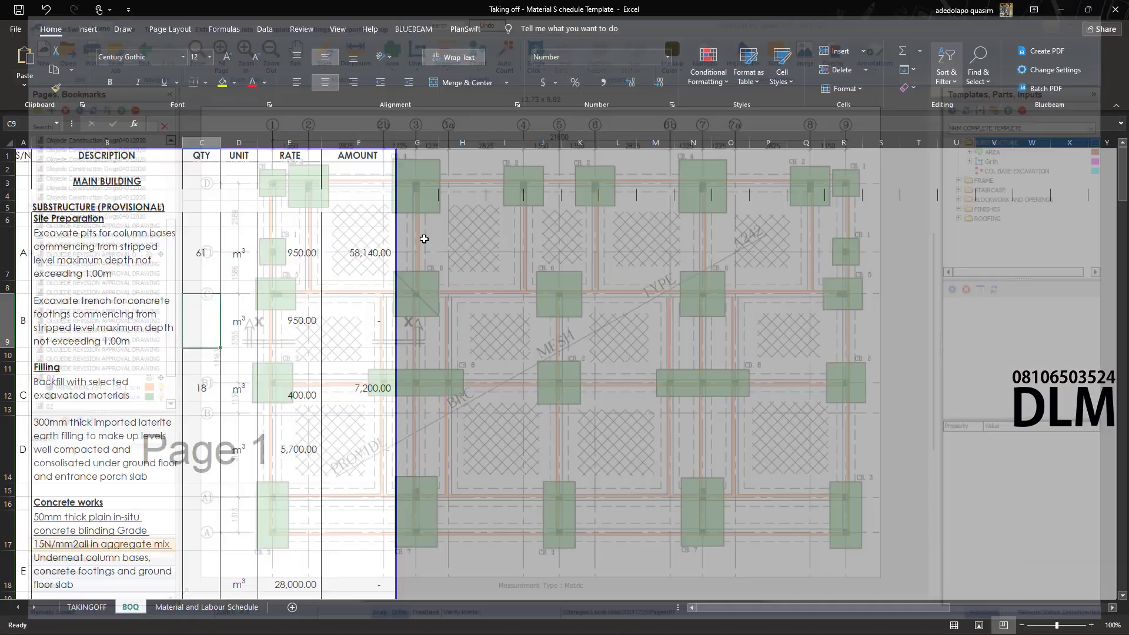
click(1075, 10)
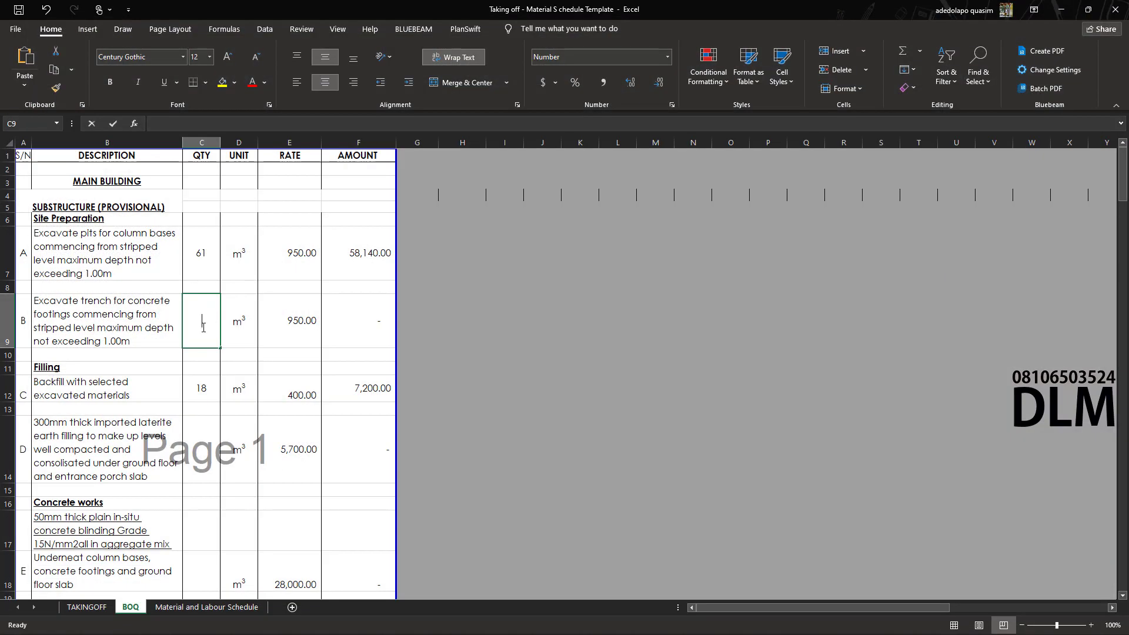
text(138.1)
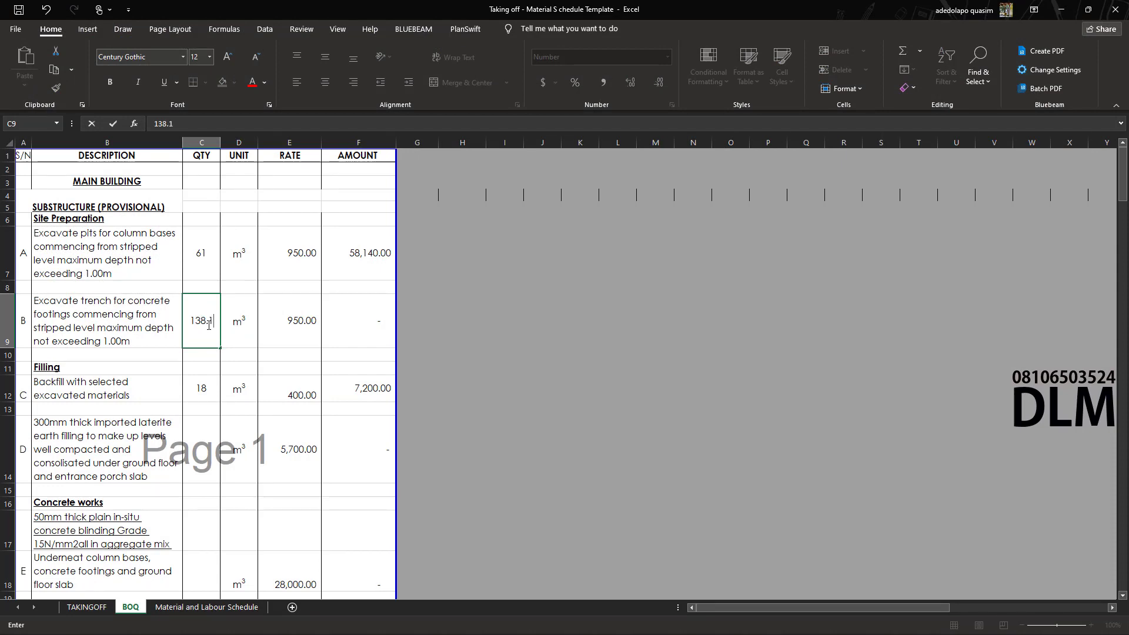
key(Return)
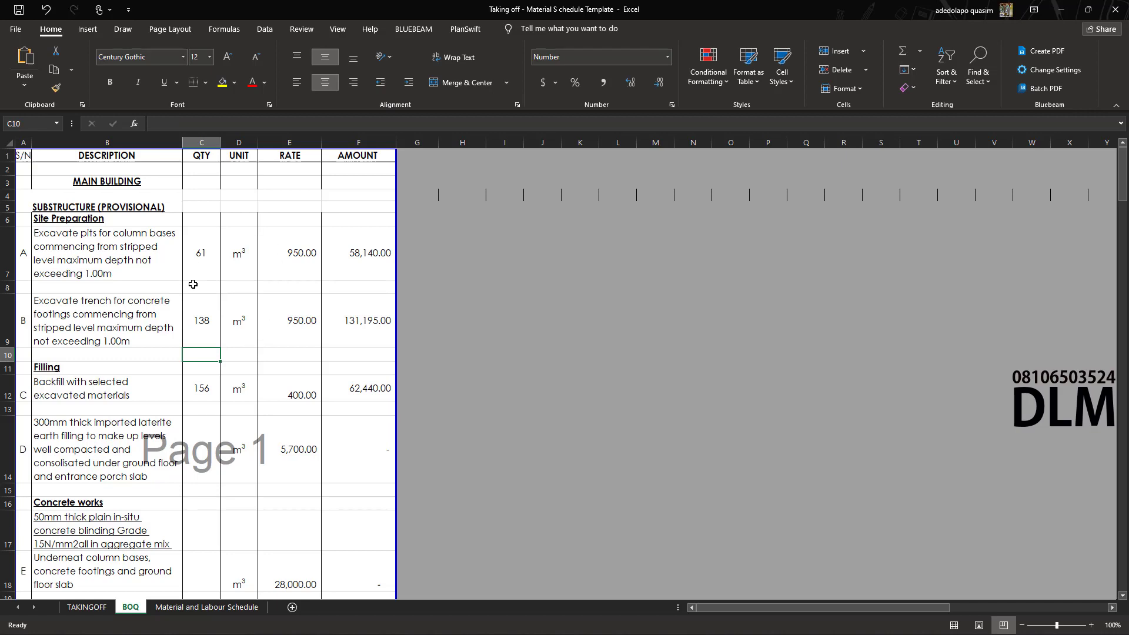
click(202, 253)
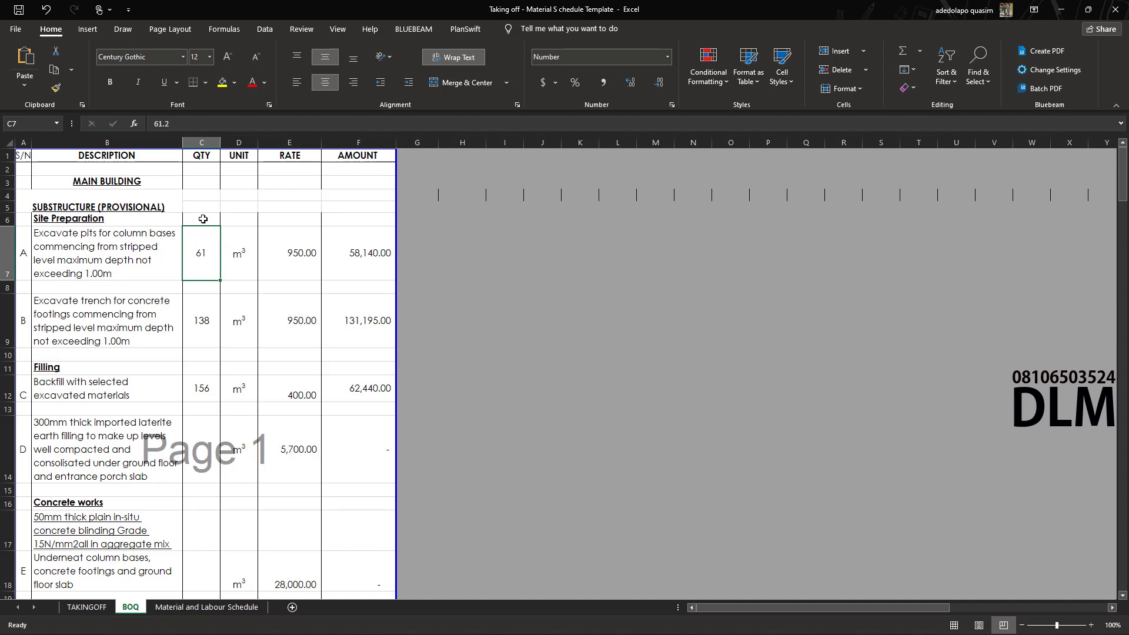
Connect the Excel workbook to the PlanSwift job
click(467, 30)
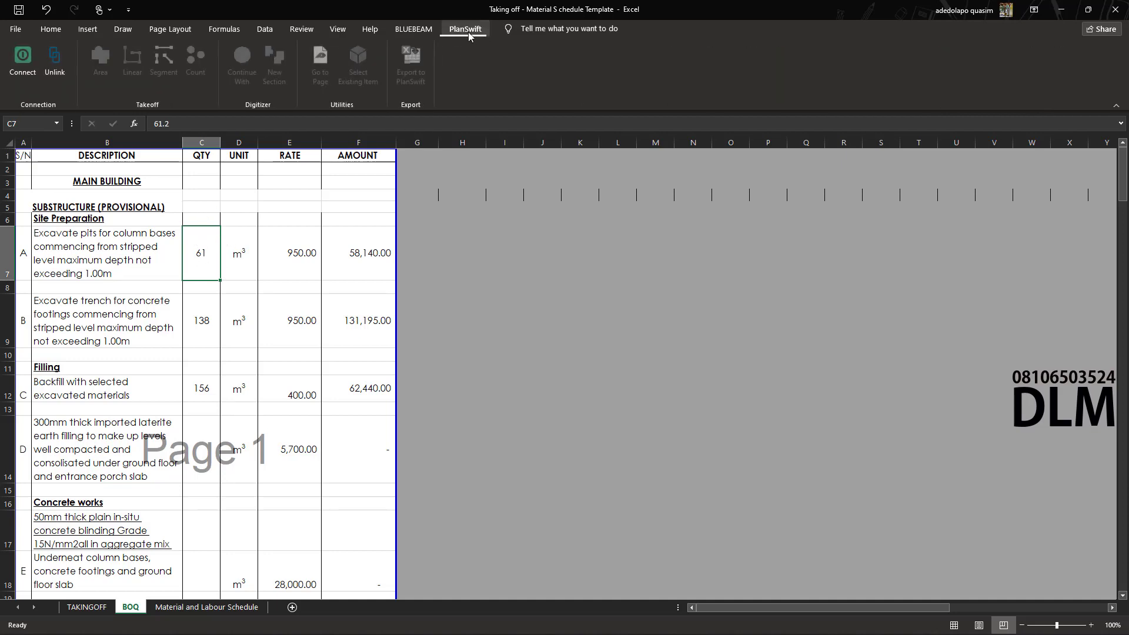
click(21, 55)
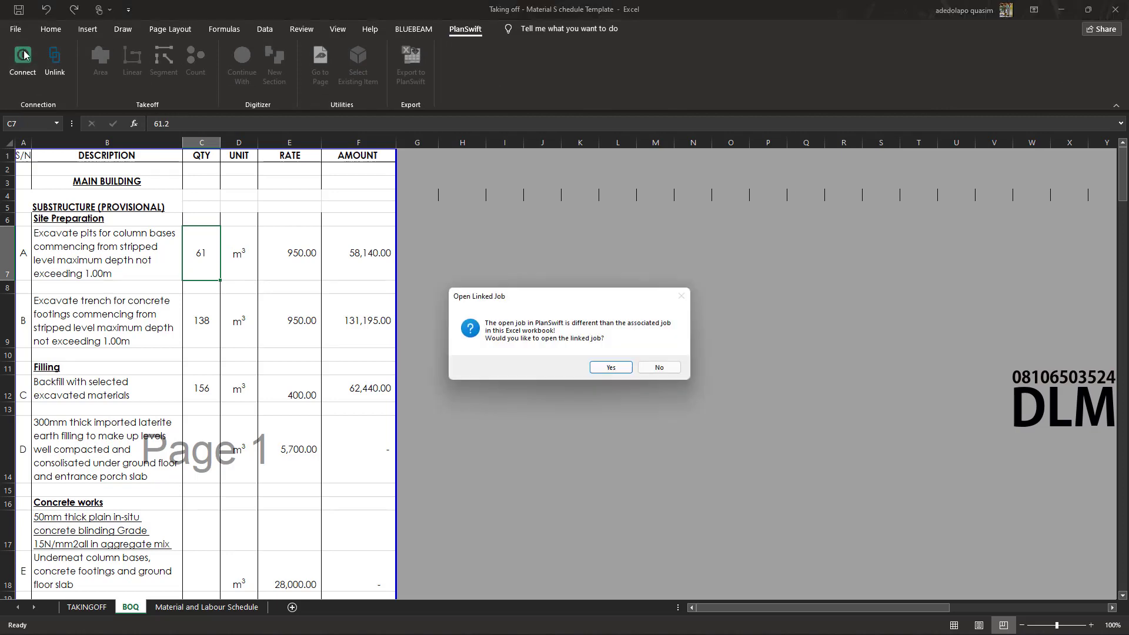
click(611, 368)
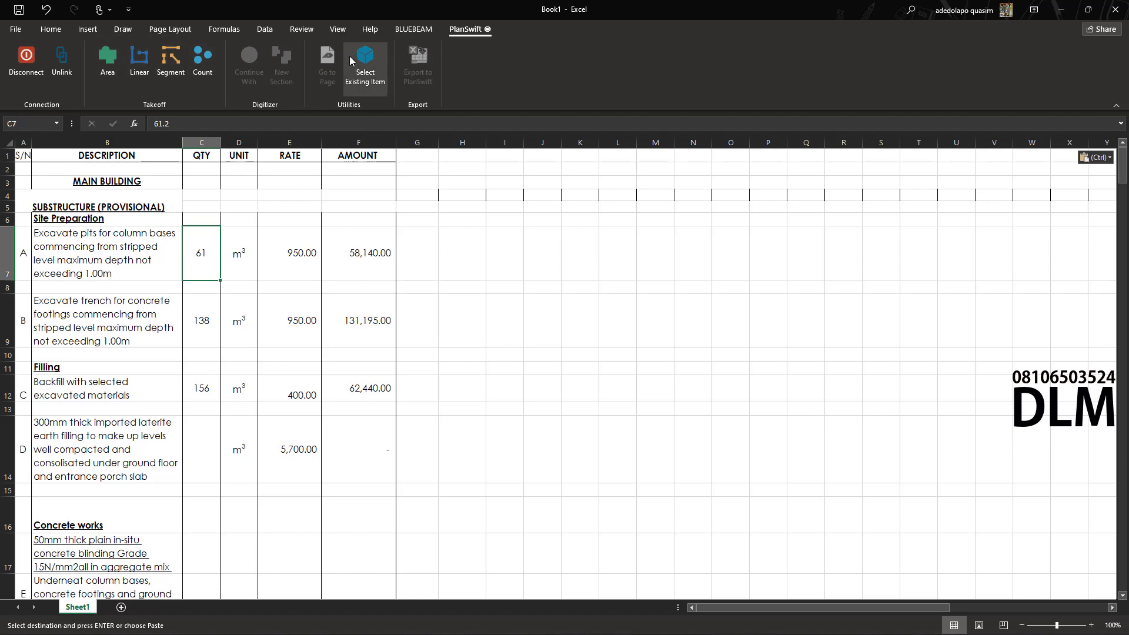
Link C7 to the Volume in Cu M takeoff item, now 61.26
click(360, 72)
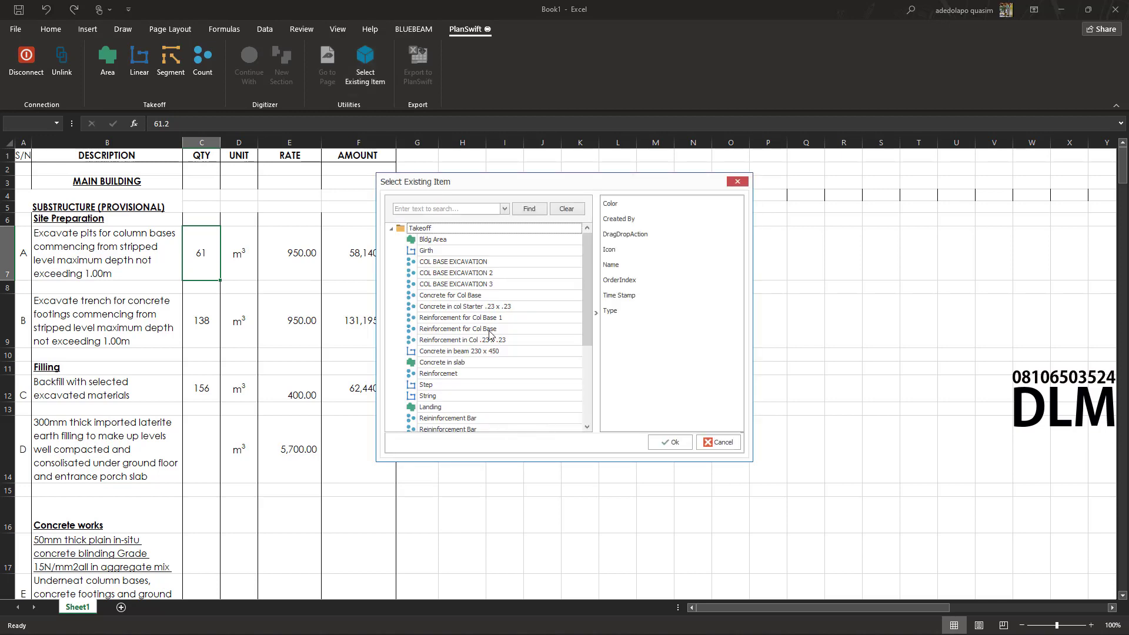
scroll(461, 323, down, 4)
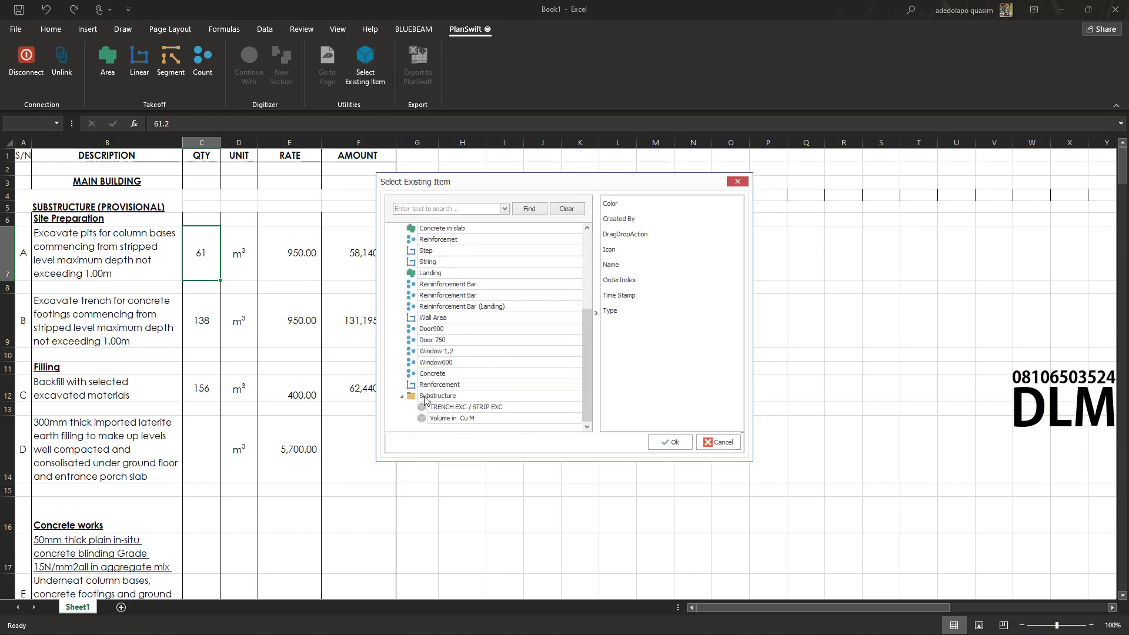
click(449, 418)
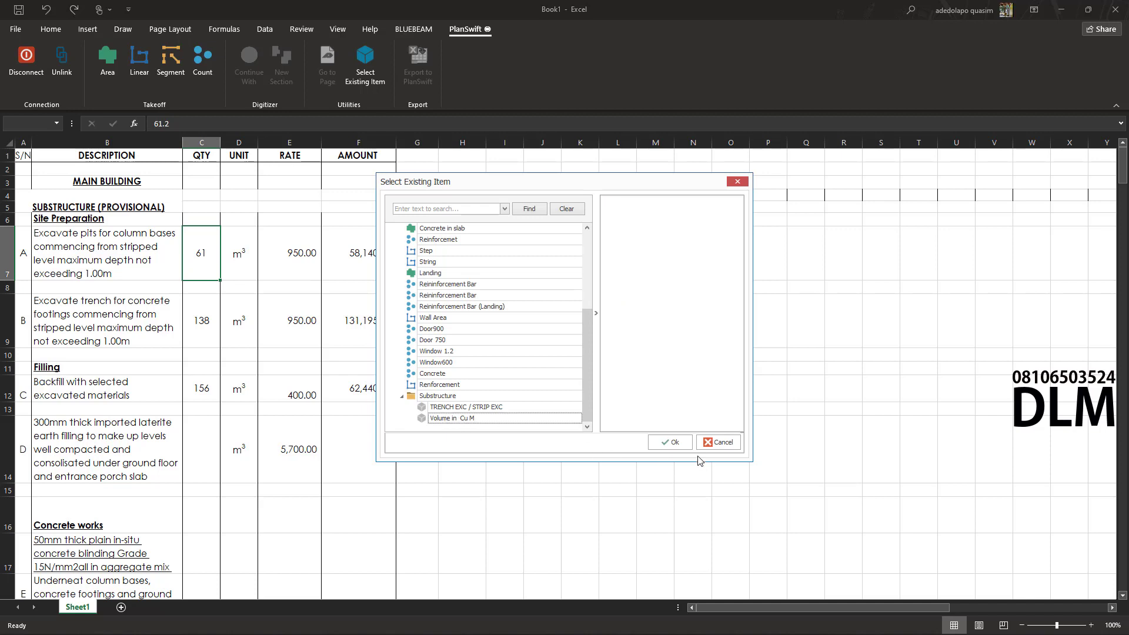
click(674, 446)
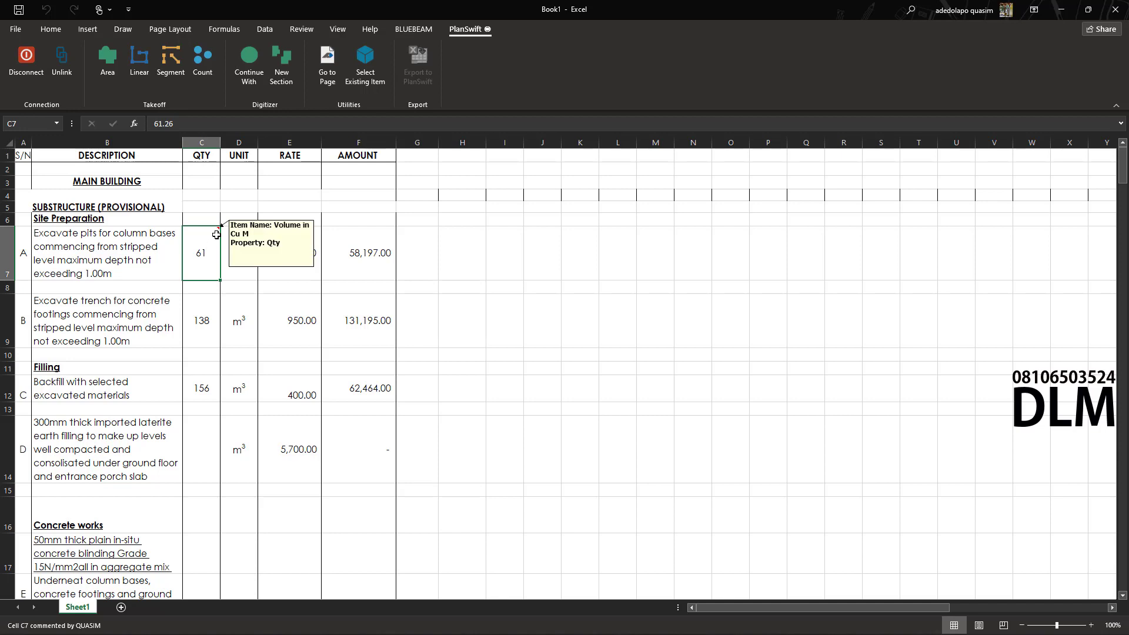
click(206, 311)
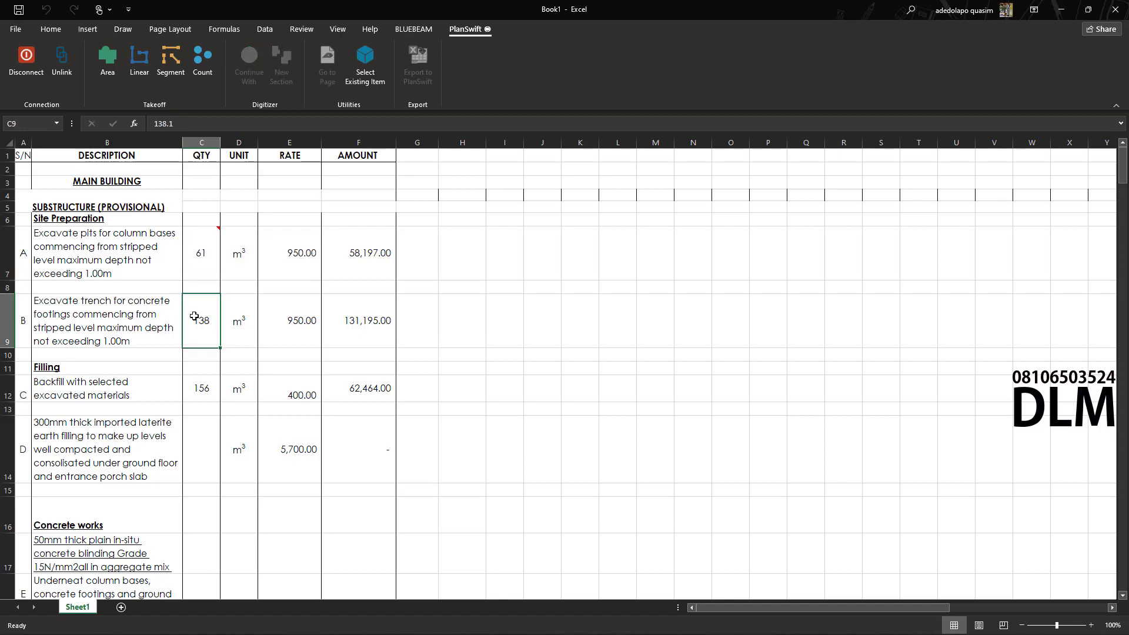
Link C9 to the TRENCH EXC / STRIP EXC takeoff, giving 131,185.50
click(357, 92)
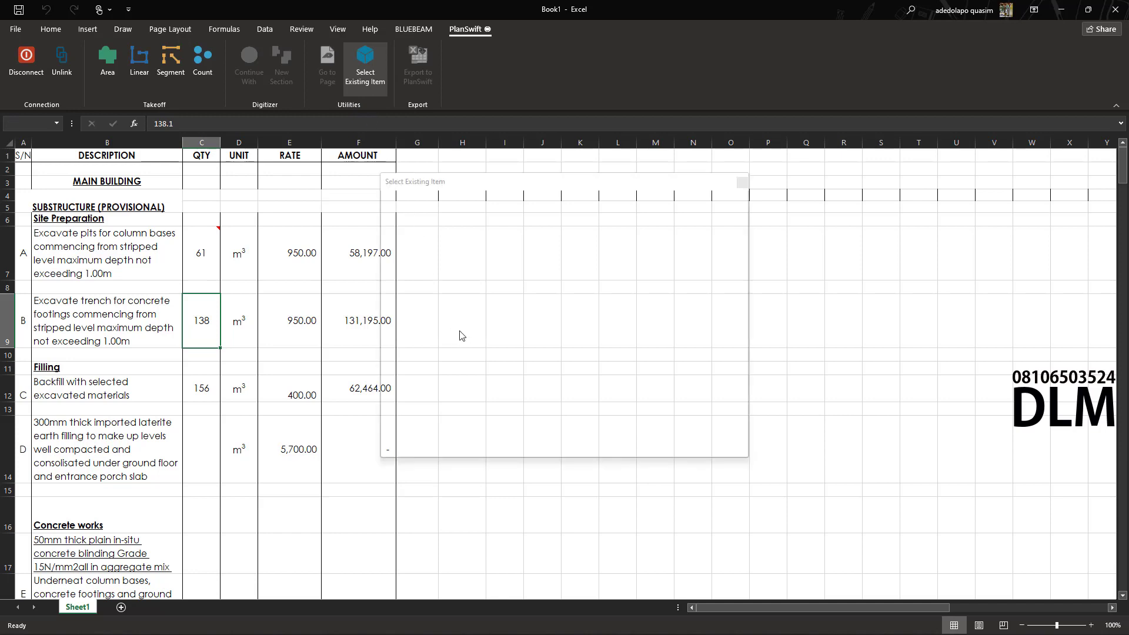
scroll(469, 393, down, 4)
click(468, 408)
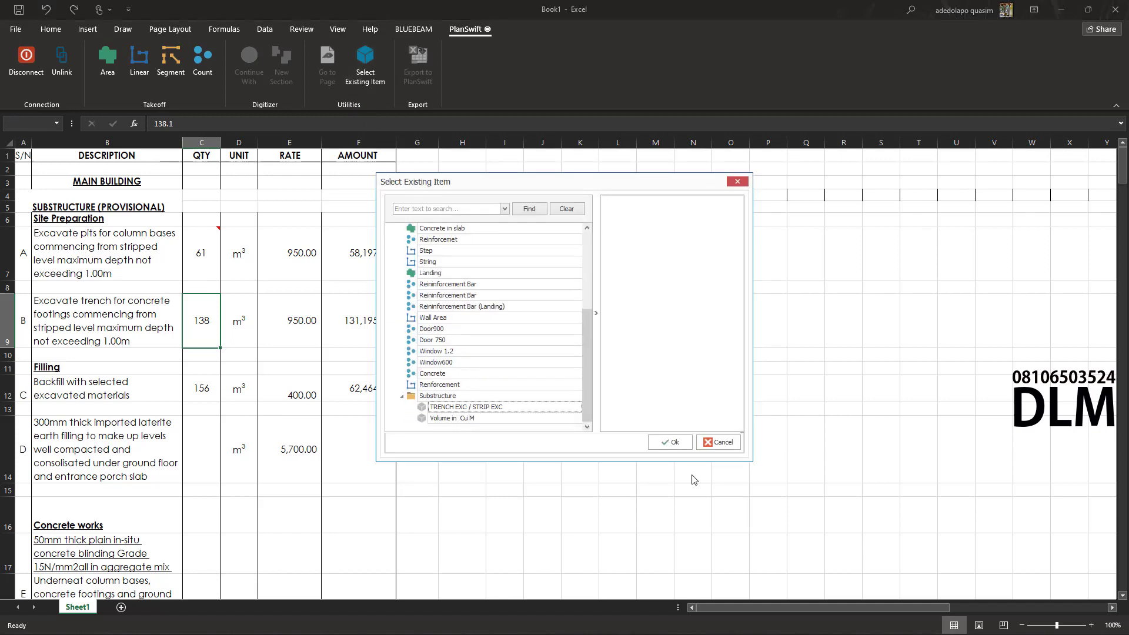
click(656, 448)
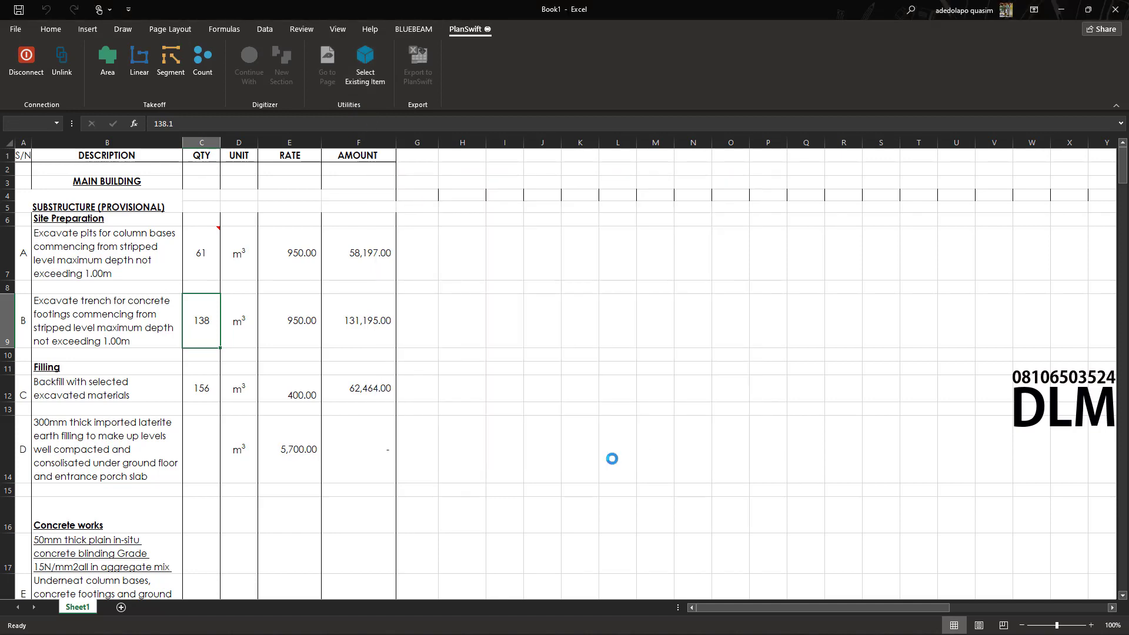
click(213, 368)
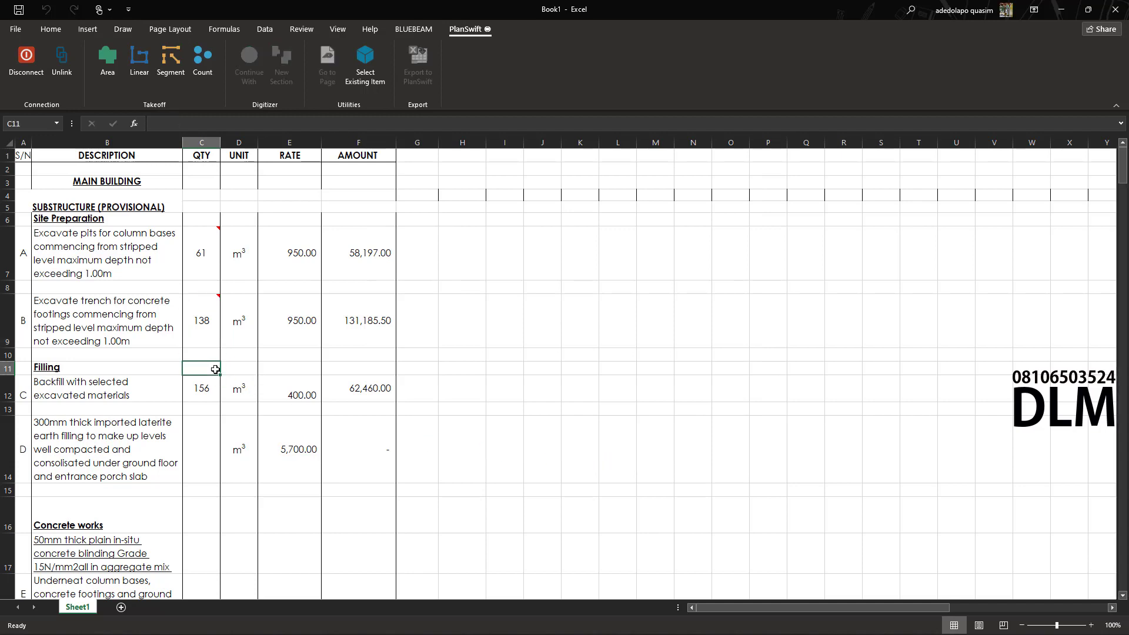
mouse_move(213, 243)
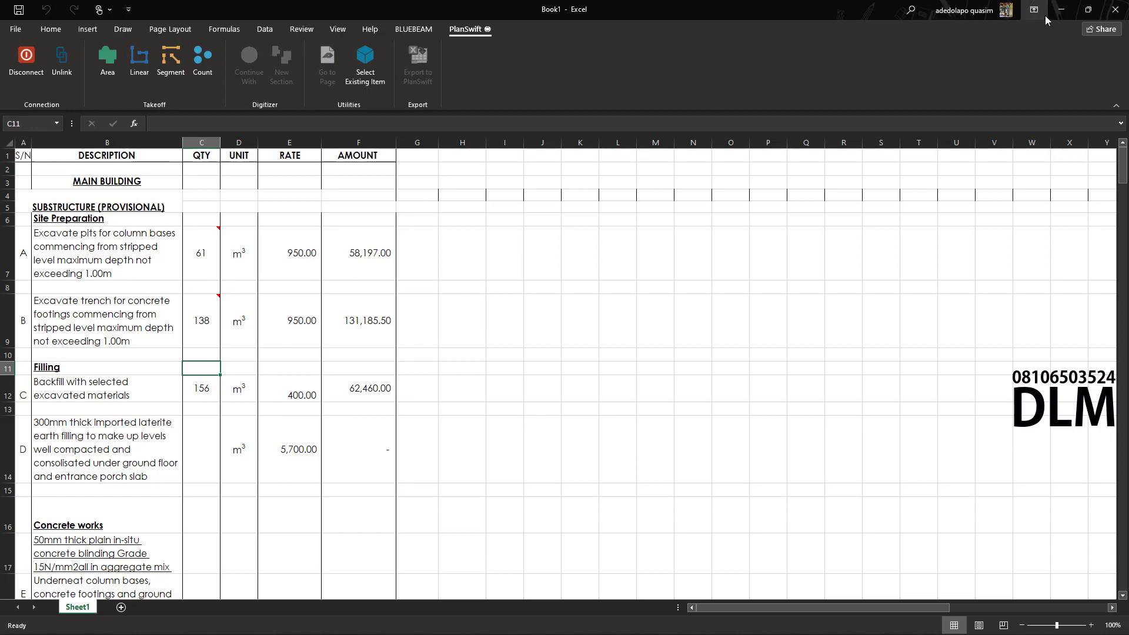
Bring the PlanSwift foundation plan back in front of Excel
click(1061, 10)
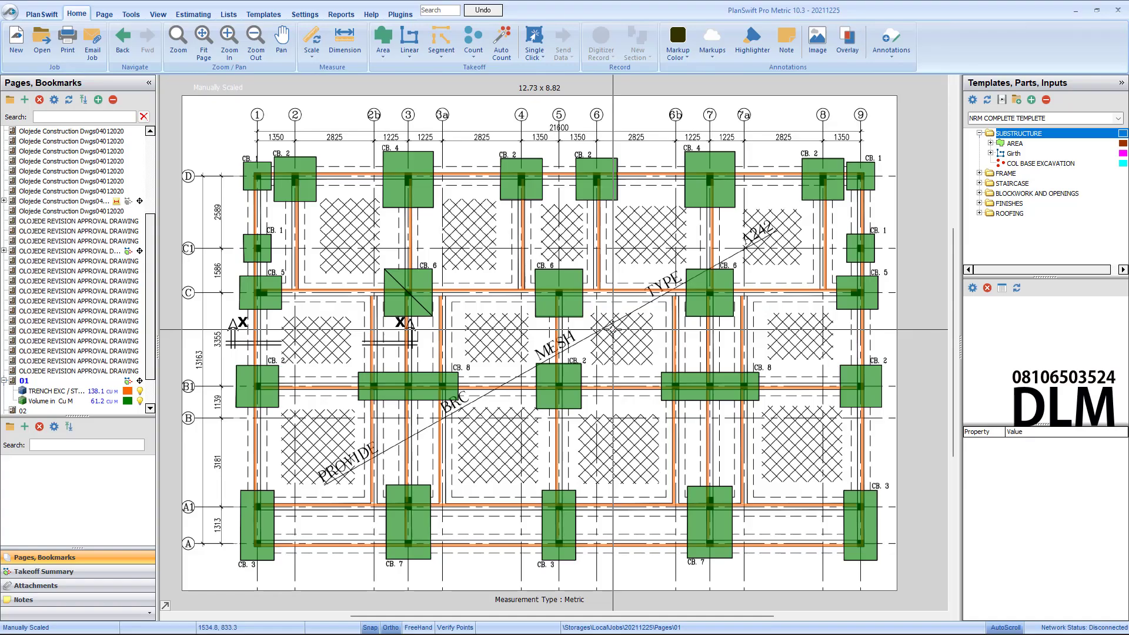